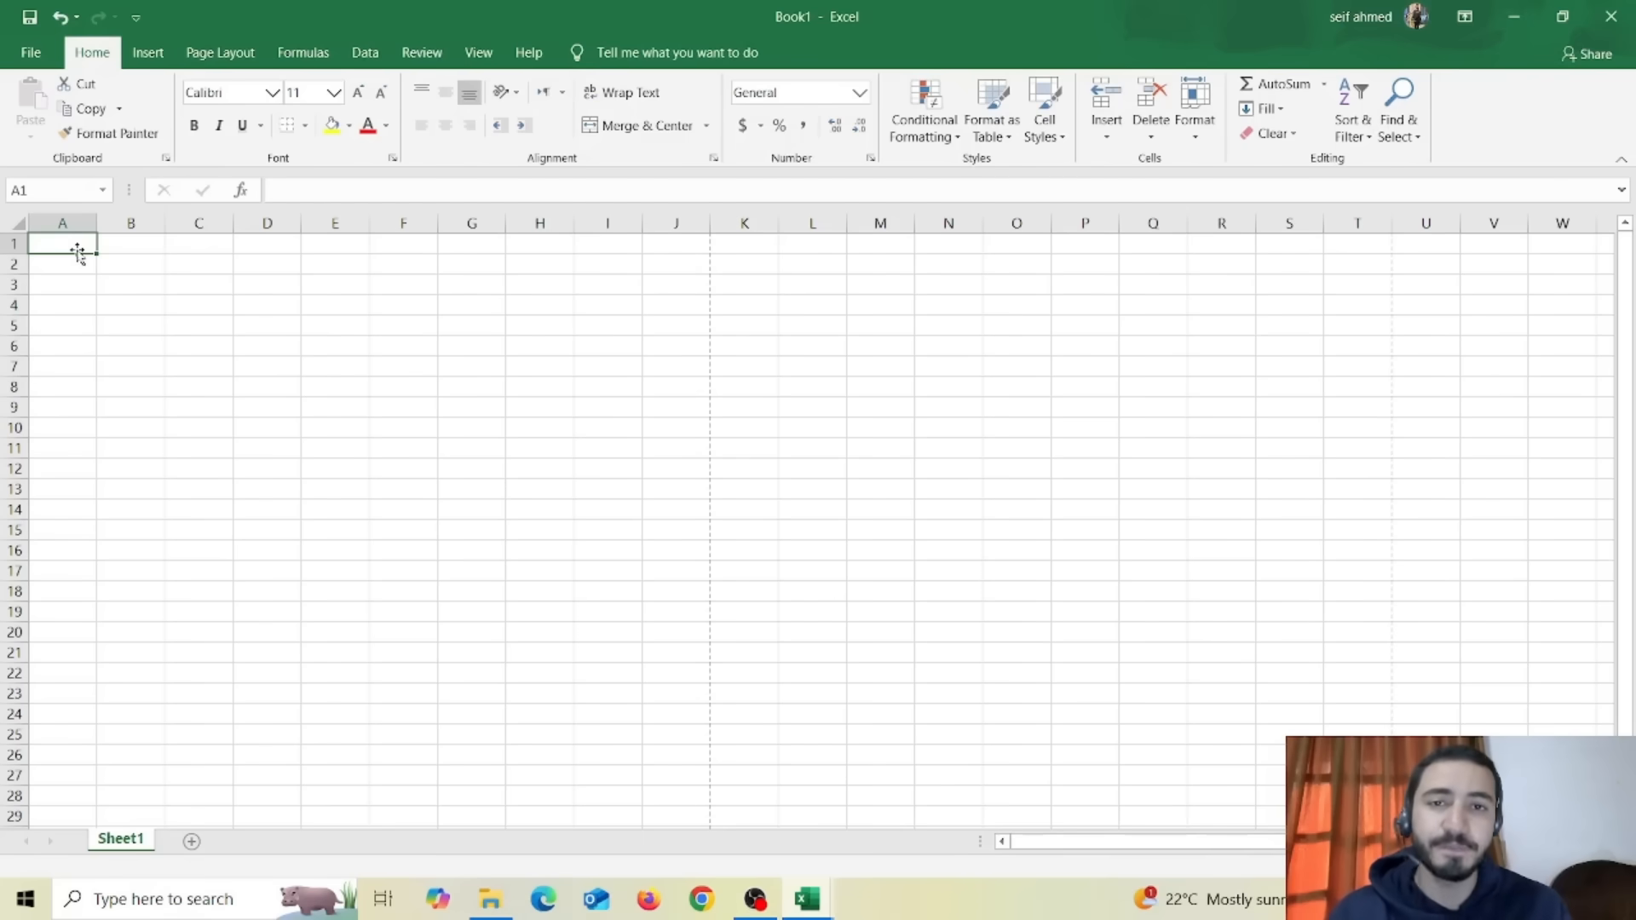
Step: Enter 'Date' in A1 and 'No. of Sales' in B1 as table headers
click(322, 340)
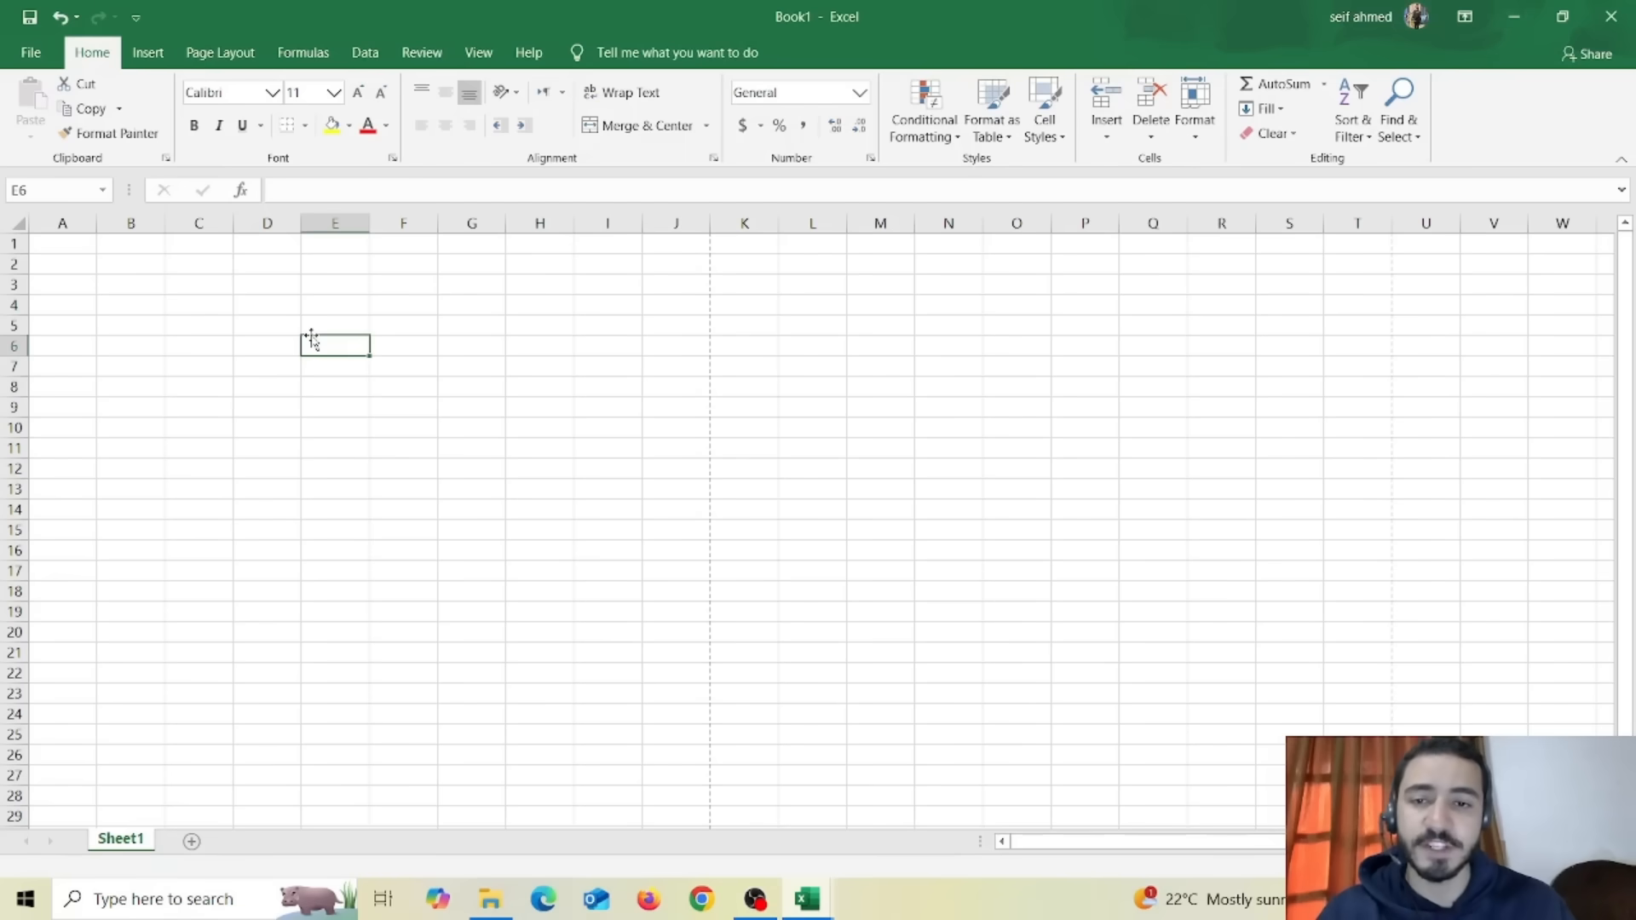
click(76, 243)
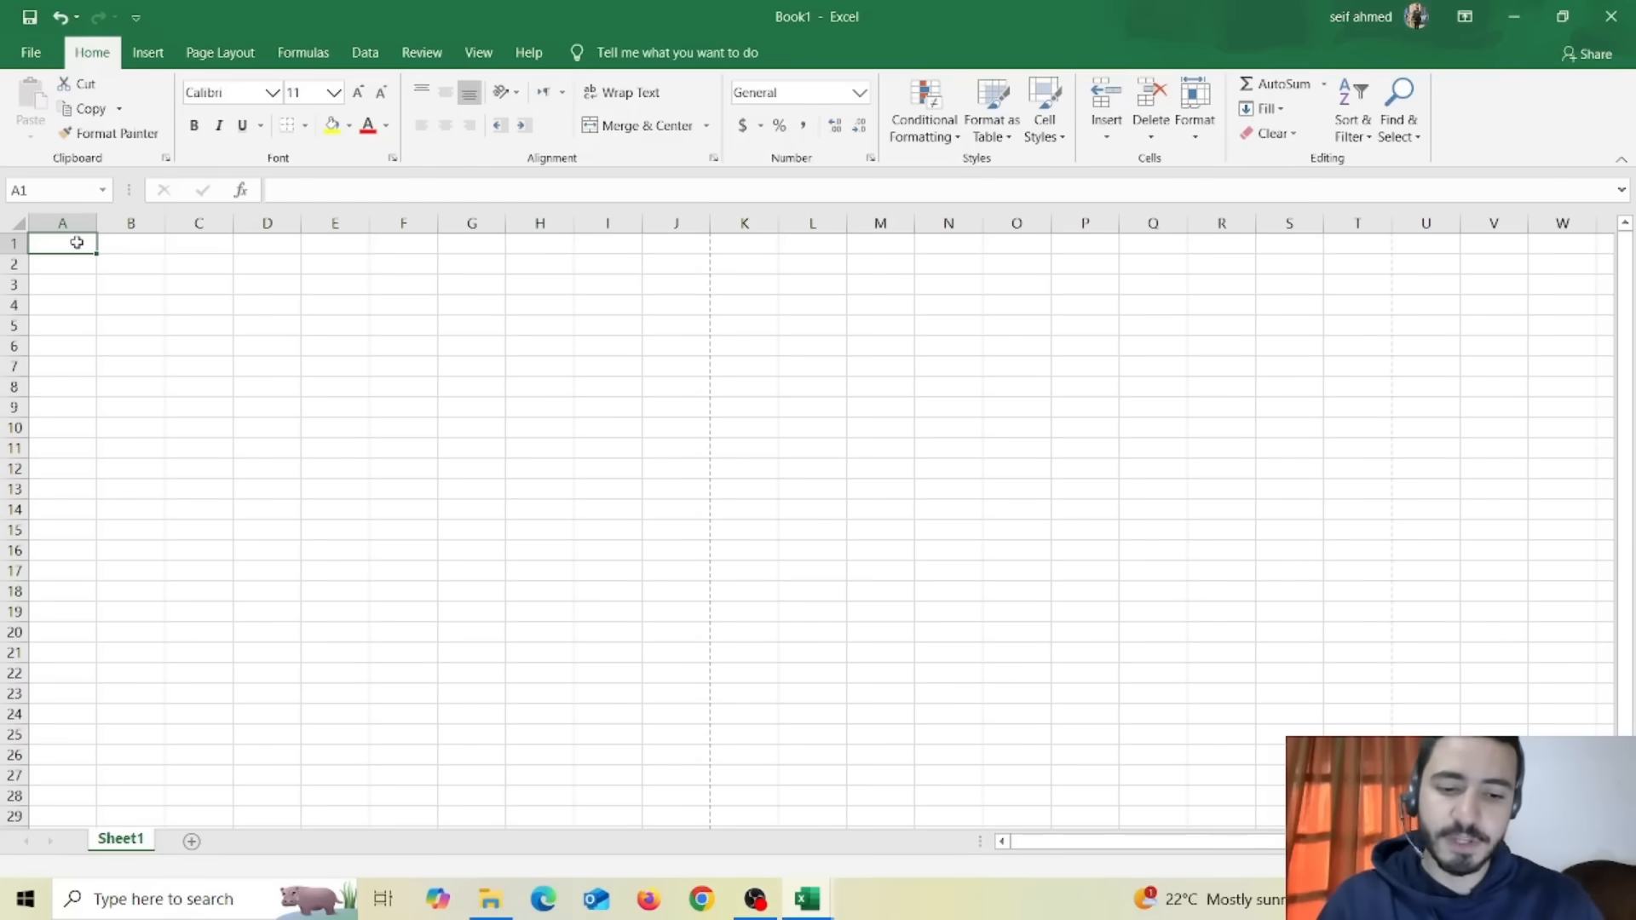
text(Date)
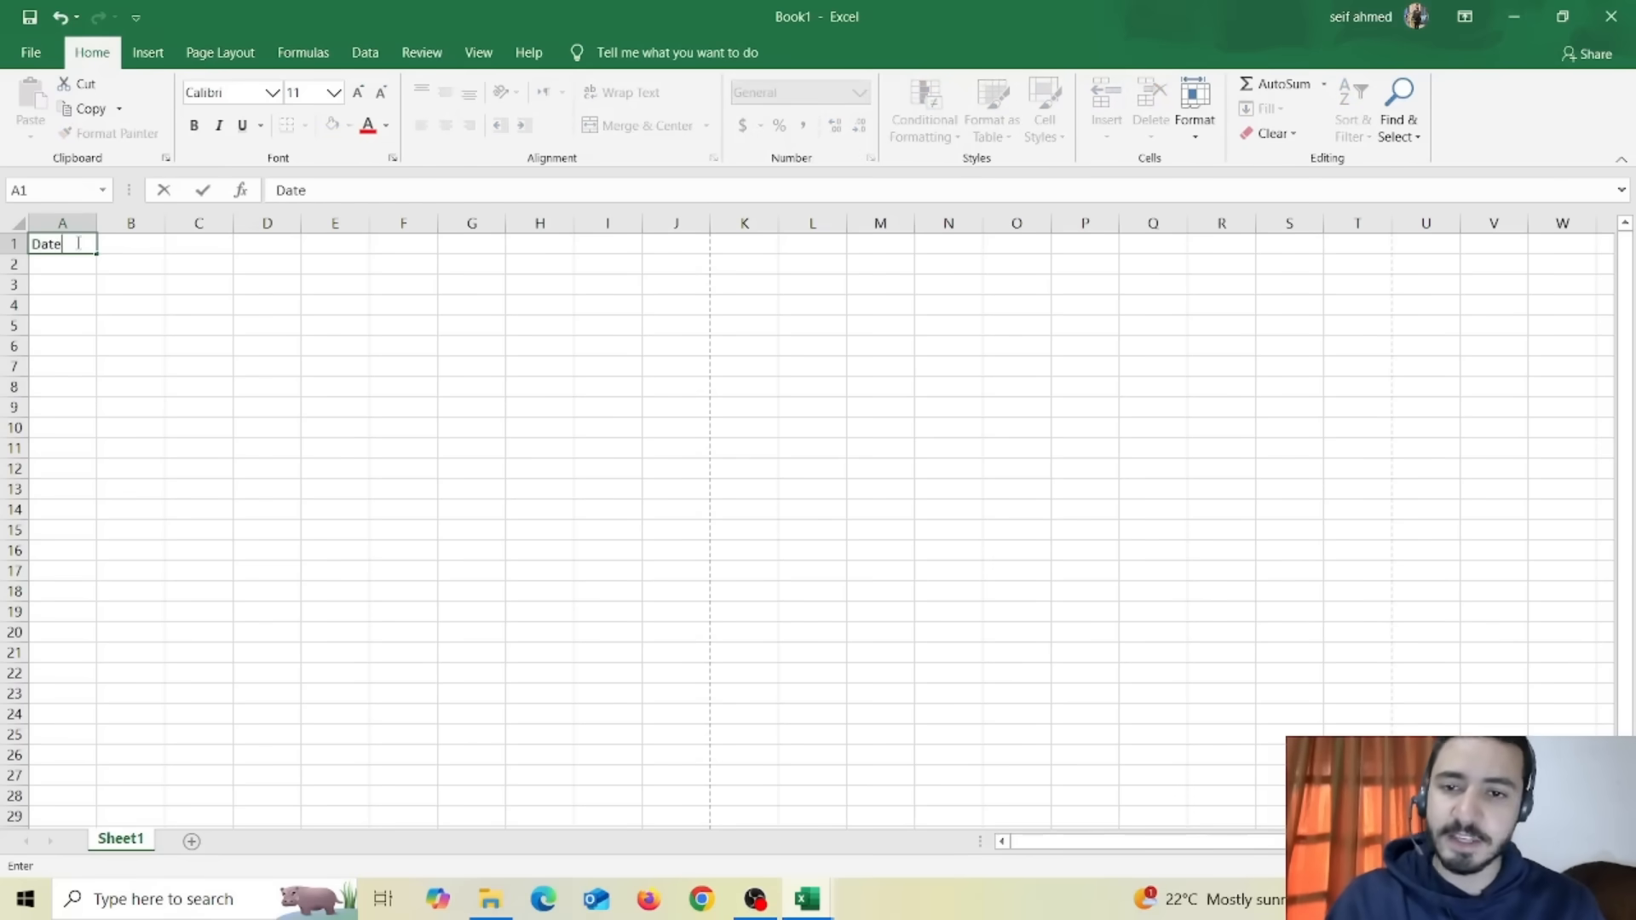
key(Tab)
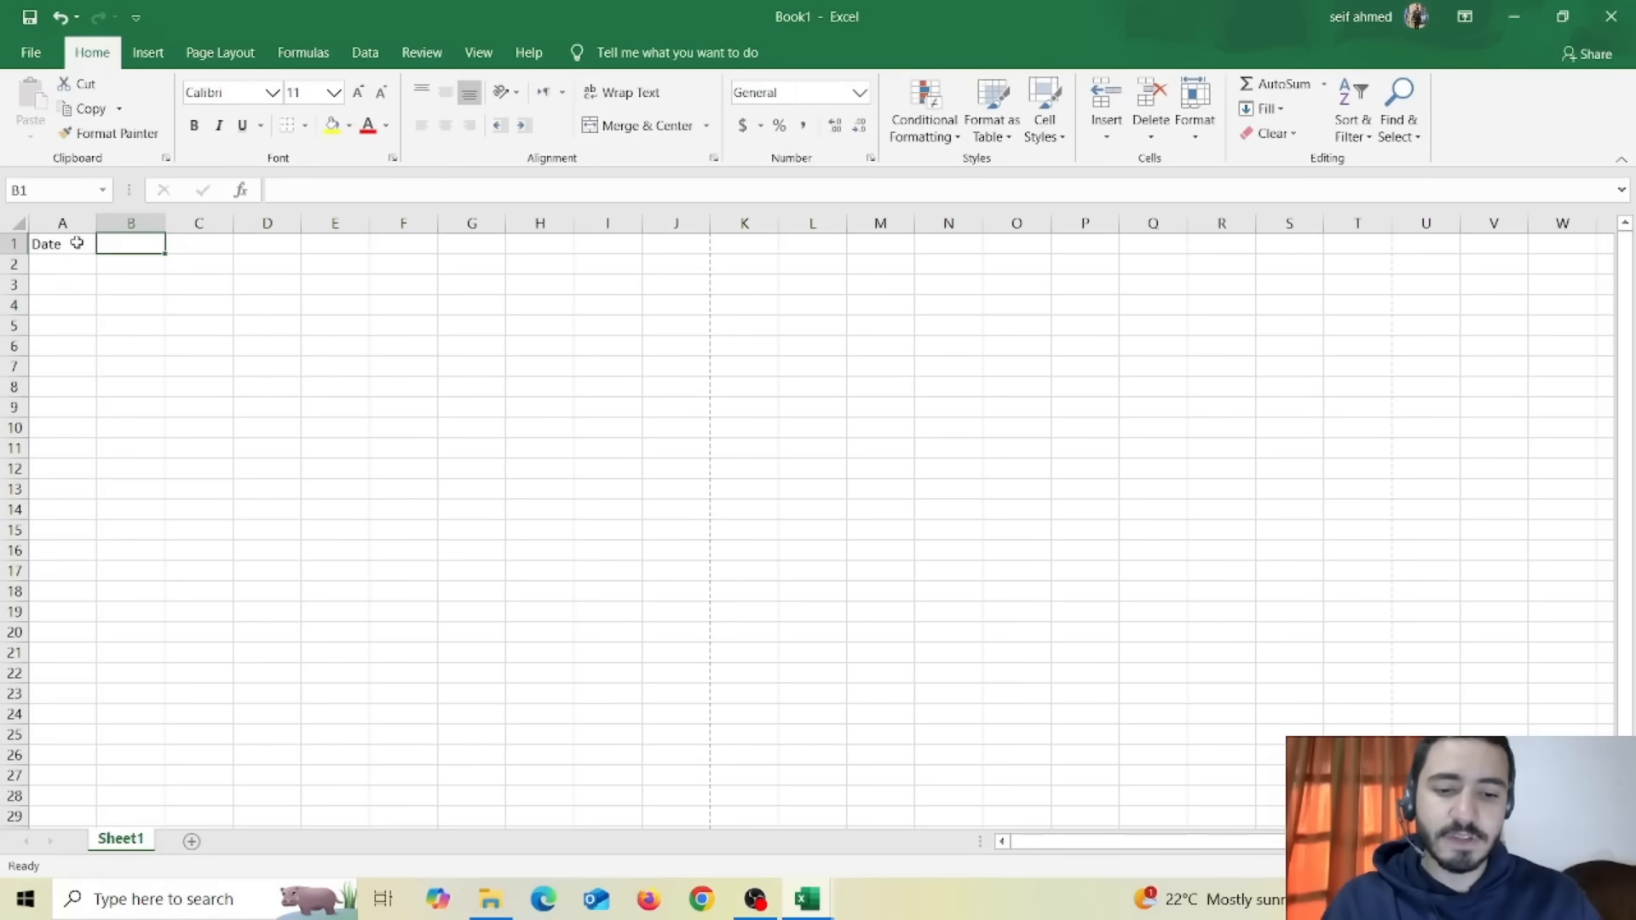
text(No. of Sa)
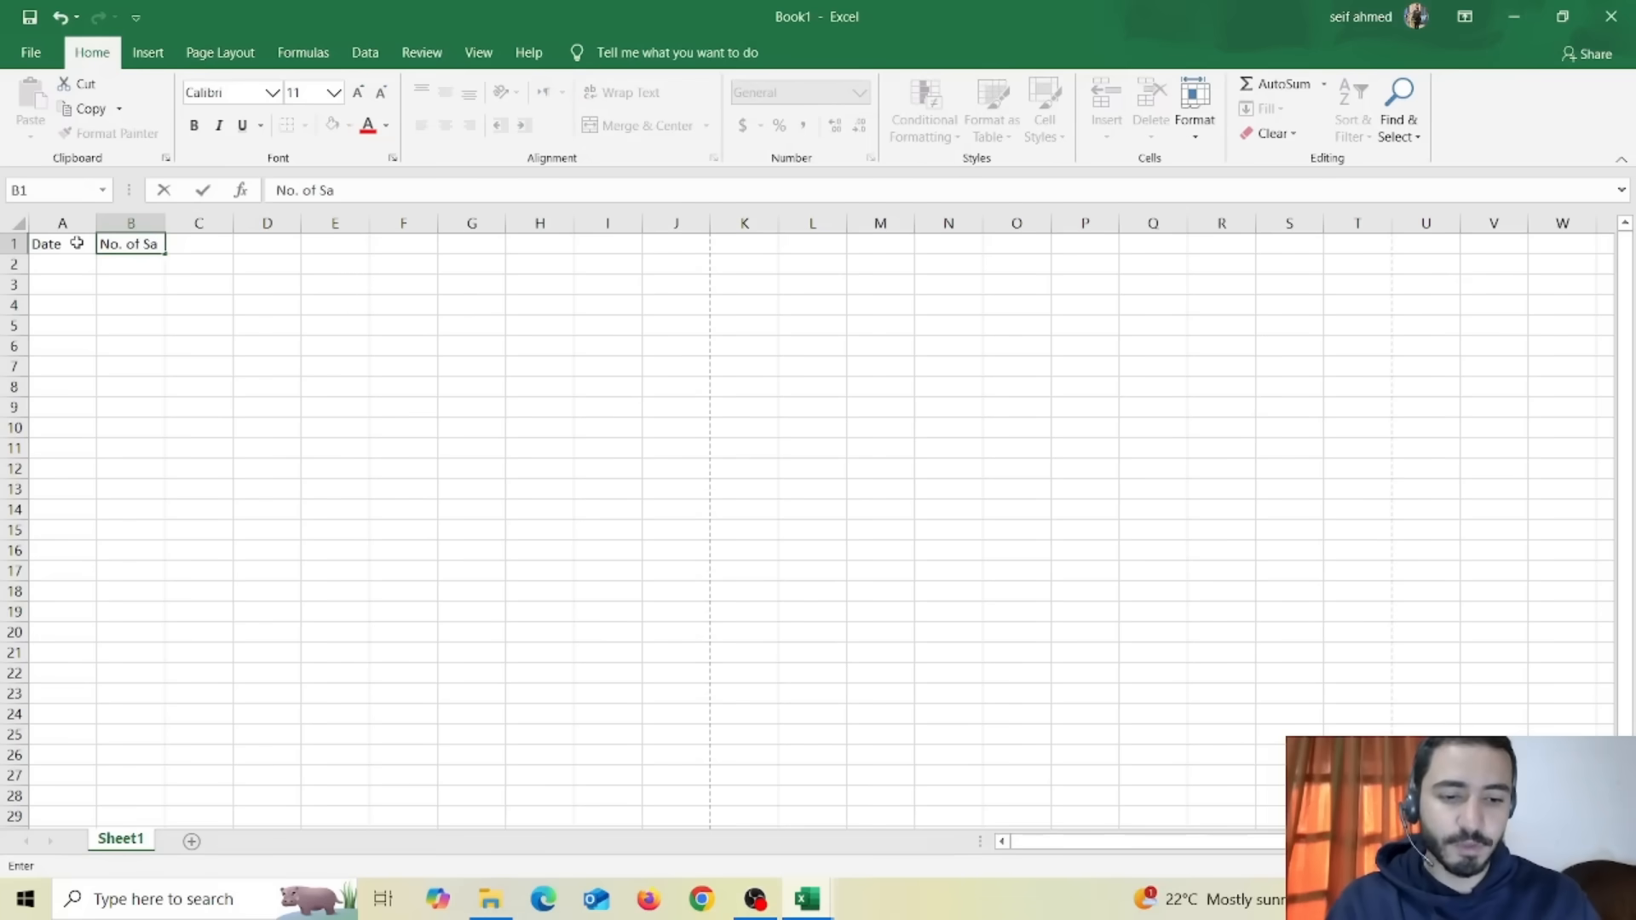
text(les)
key(Return)
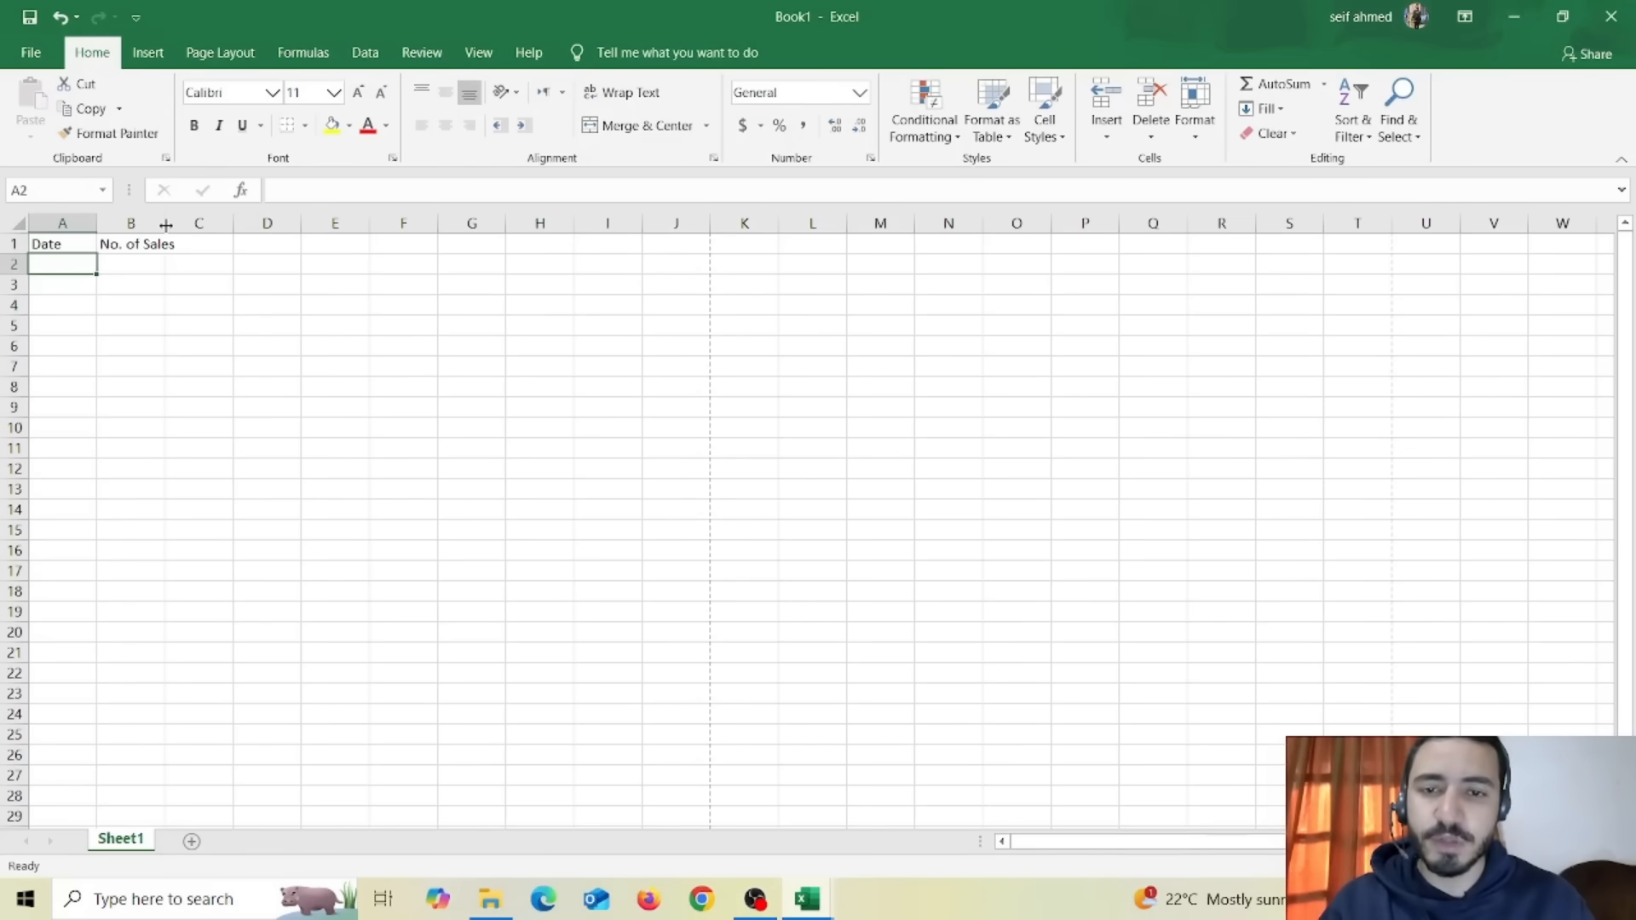
Step: Widen column B, enter Jan-24 in A2 and extend the series down to Dec-24
double_click(166, 222)
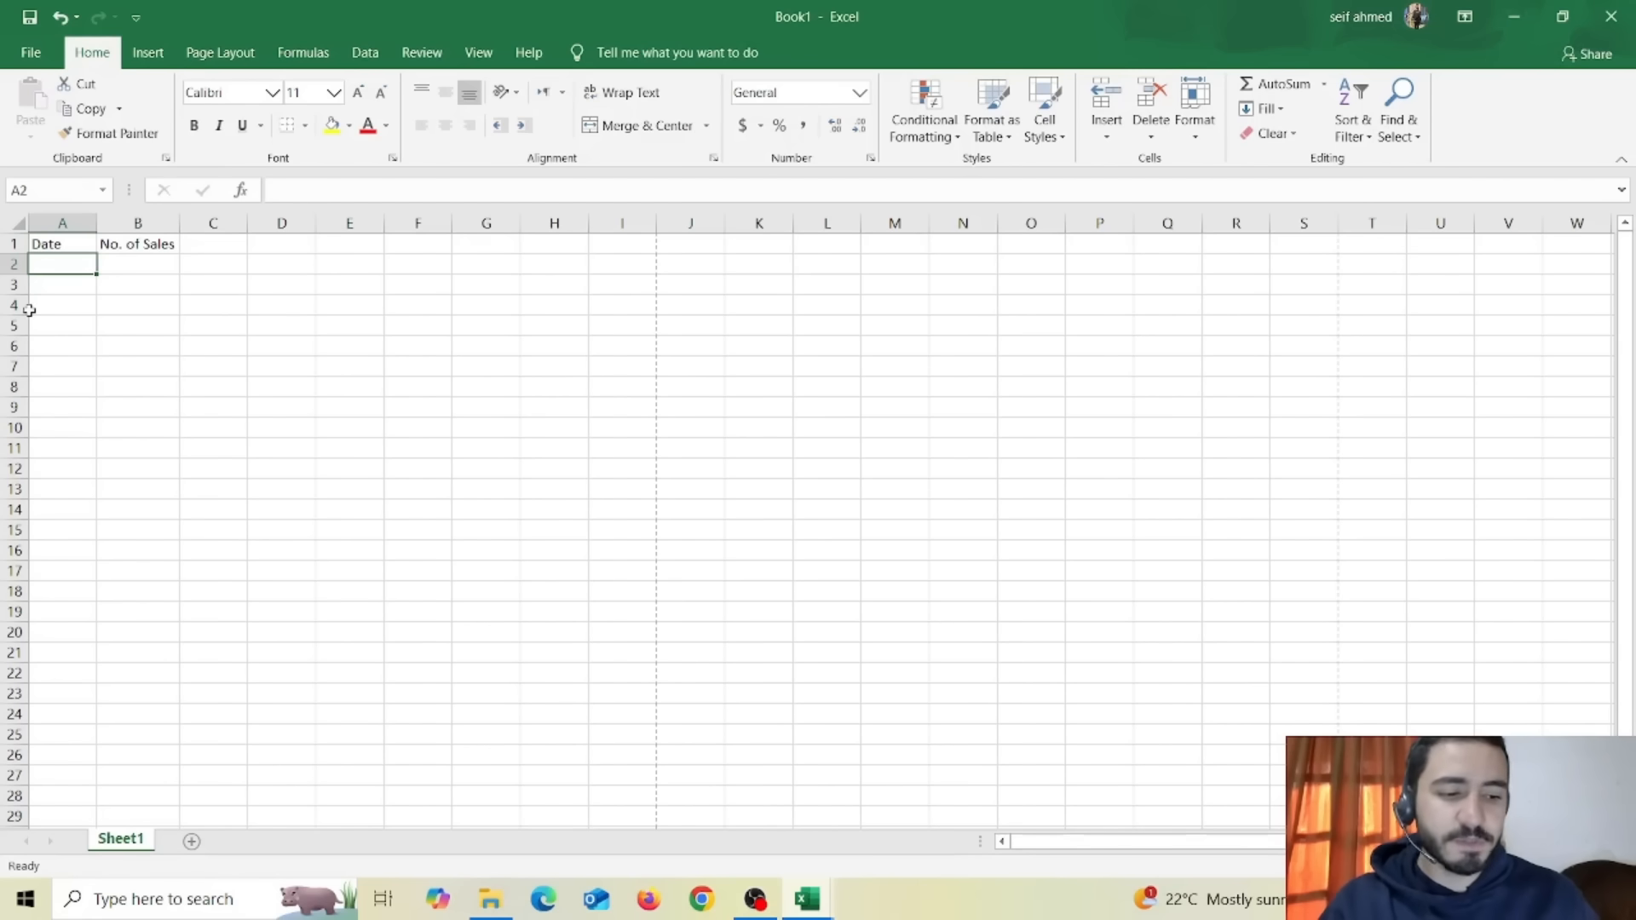
text(Jun=)
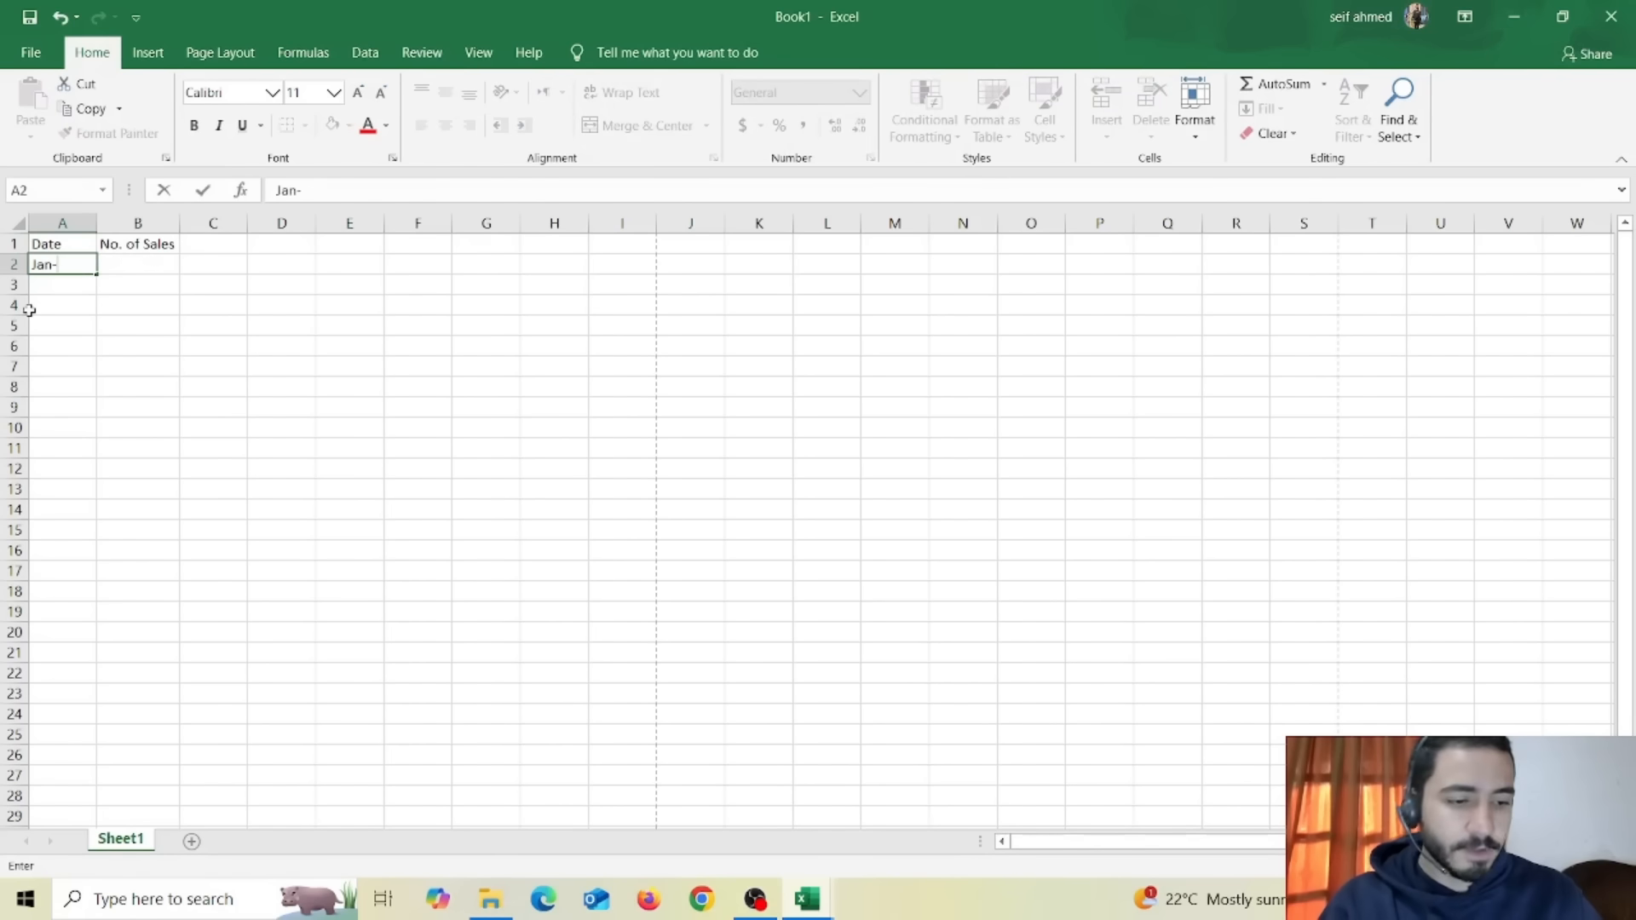
text(024)
key(Return)
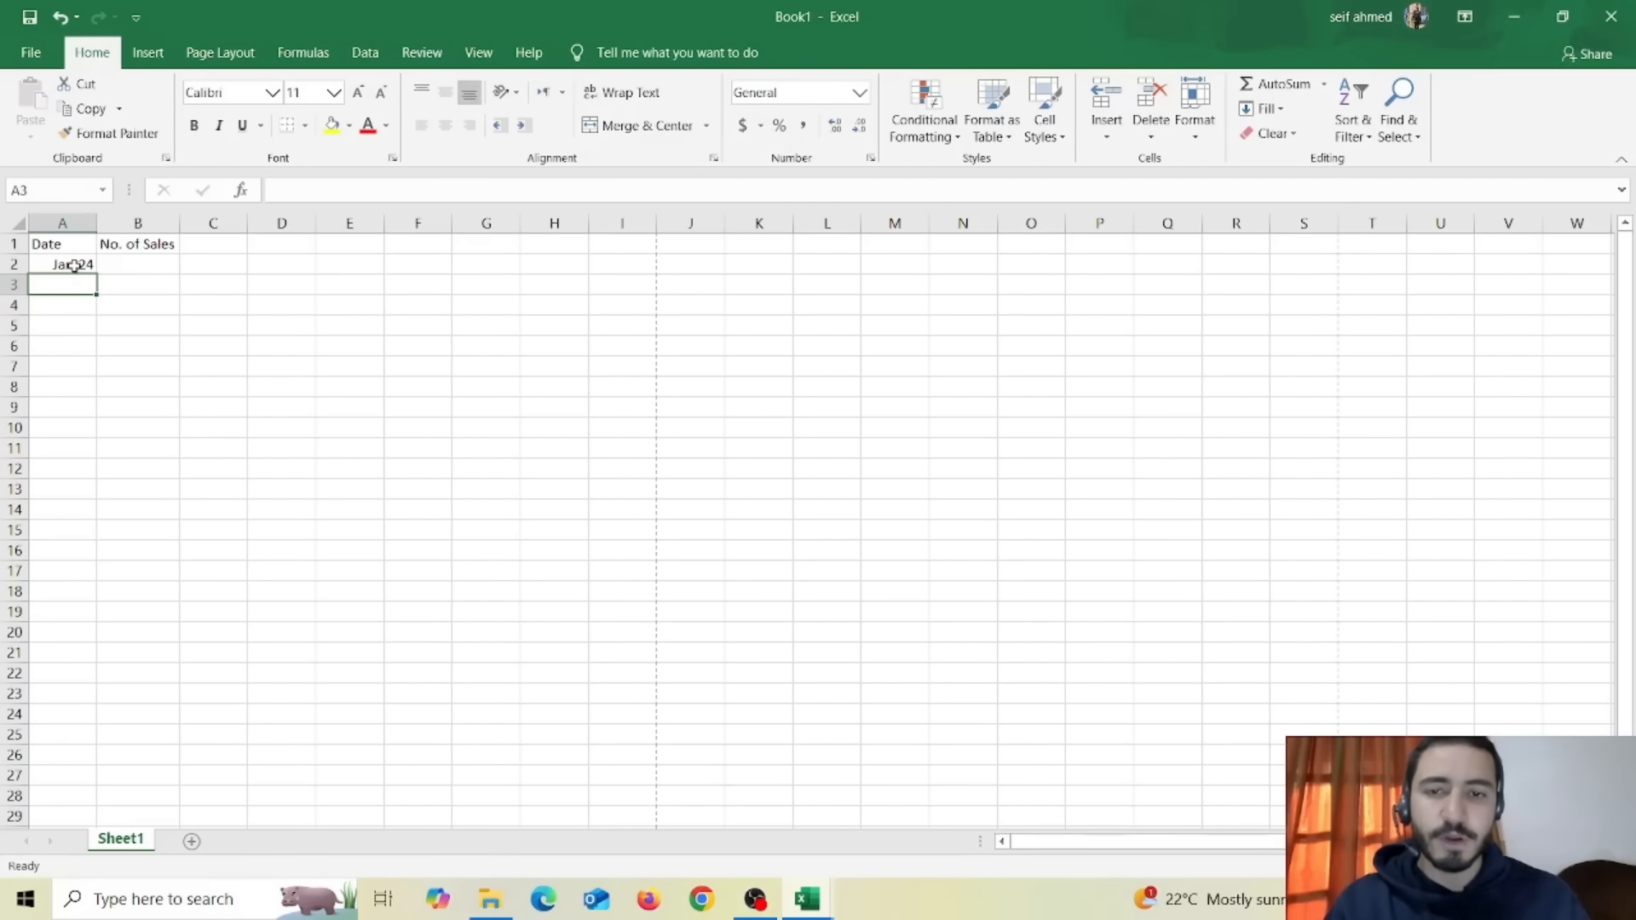
click(78, 265)
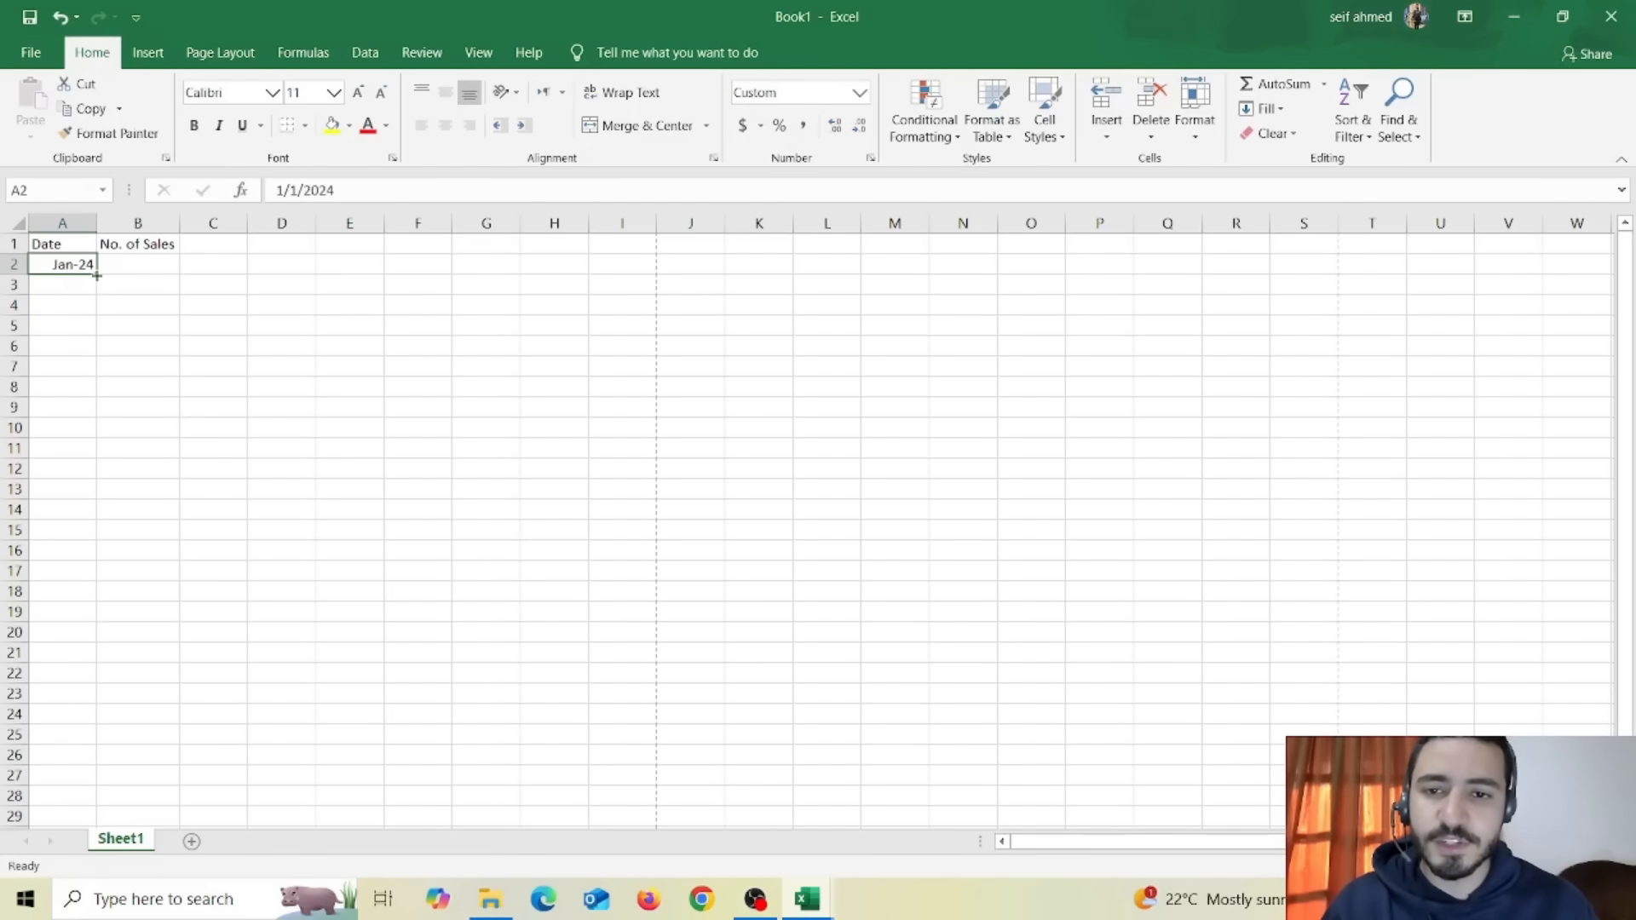
drag(95, 276, 74, 449)
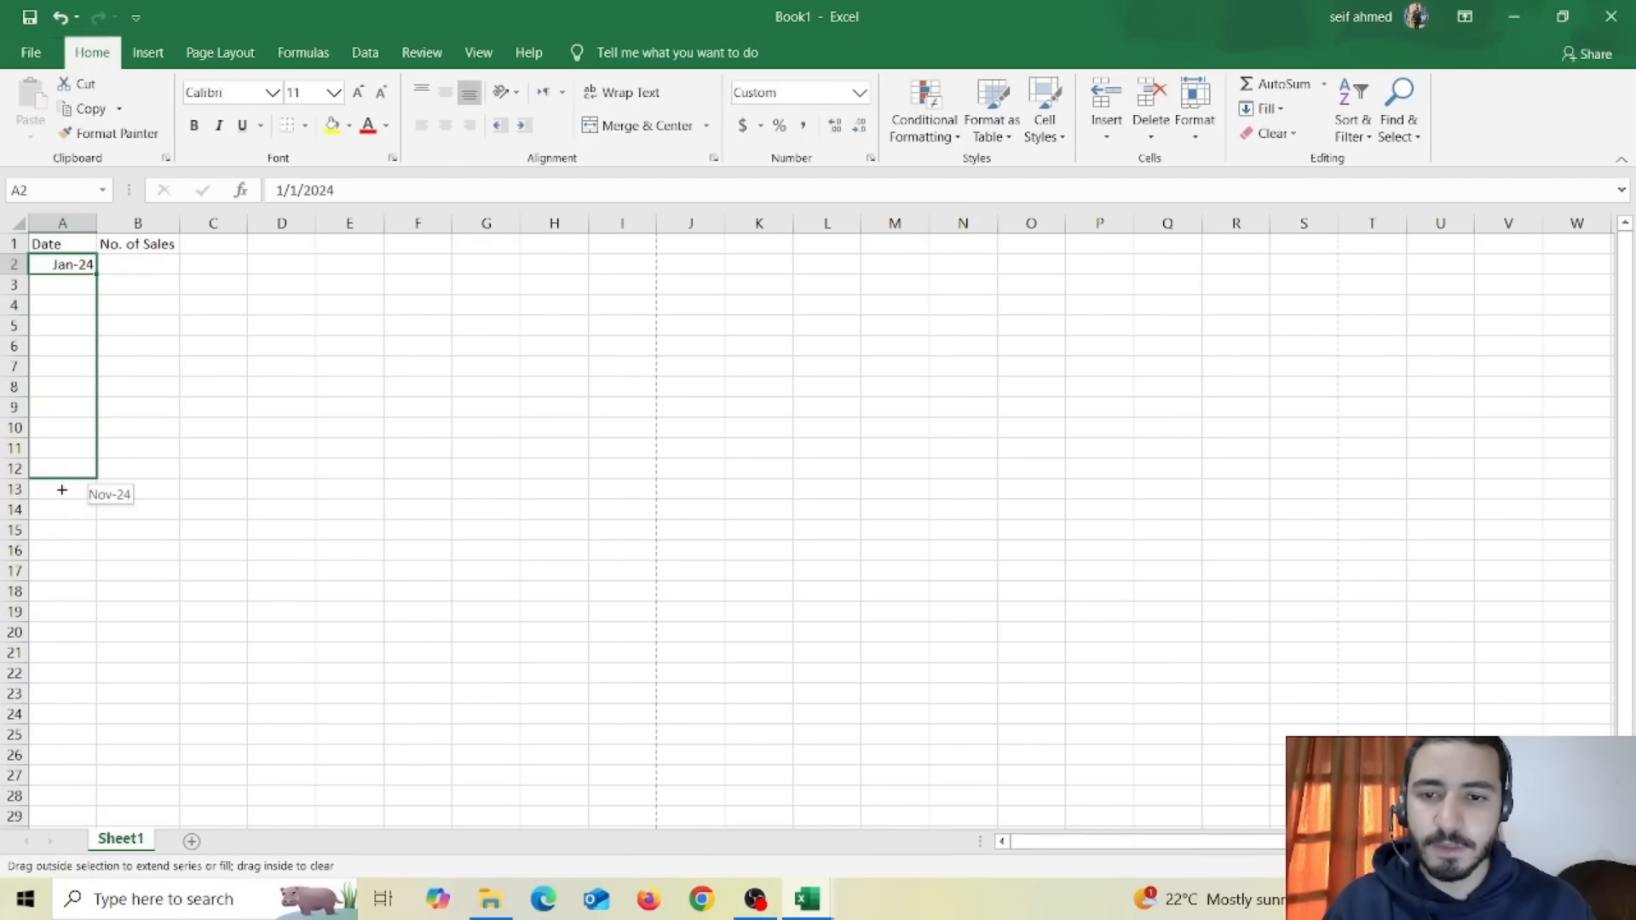
drag(74, 449, 59, 499)
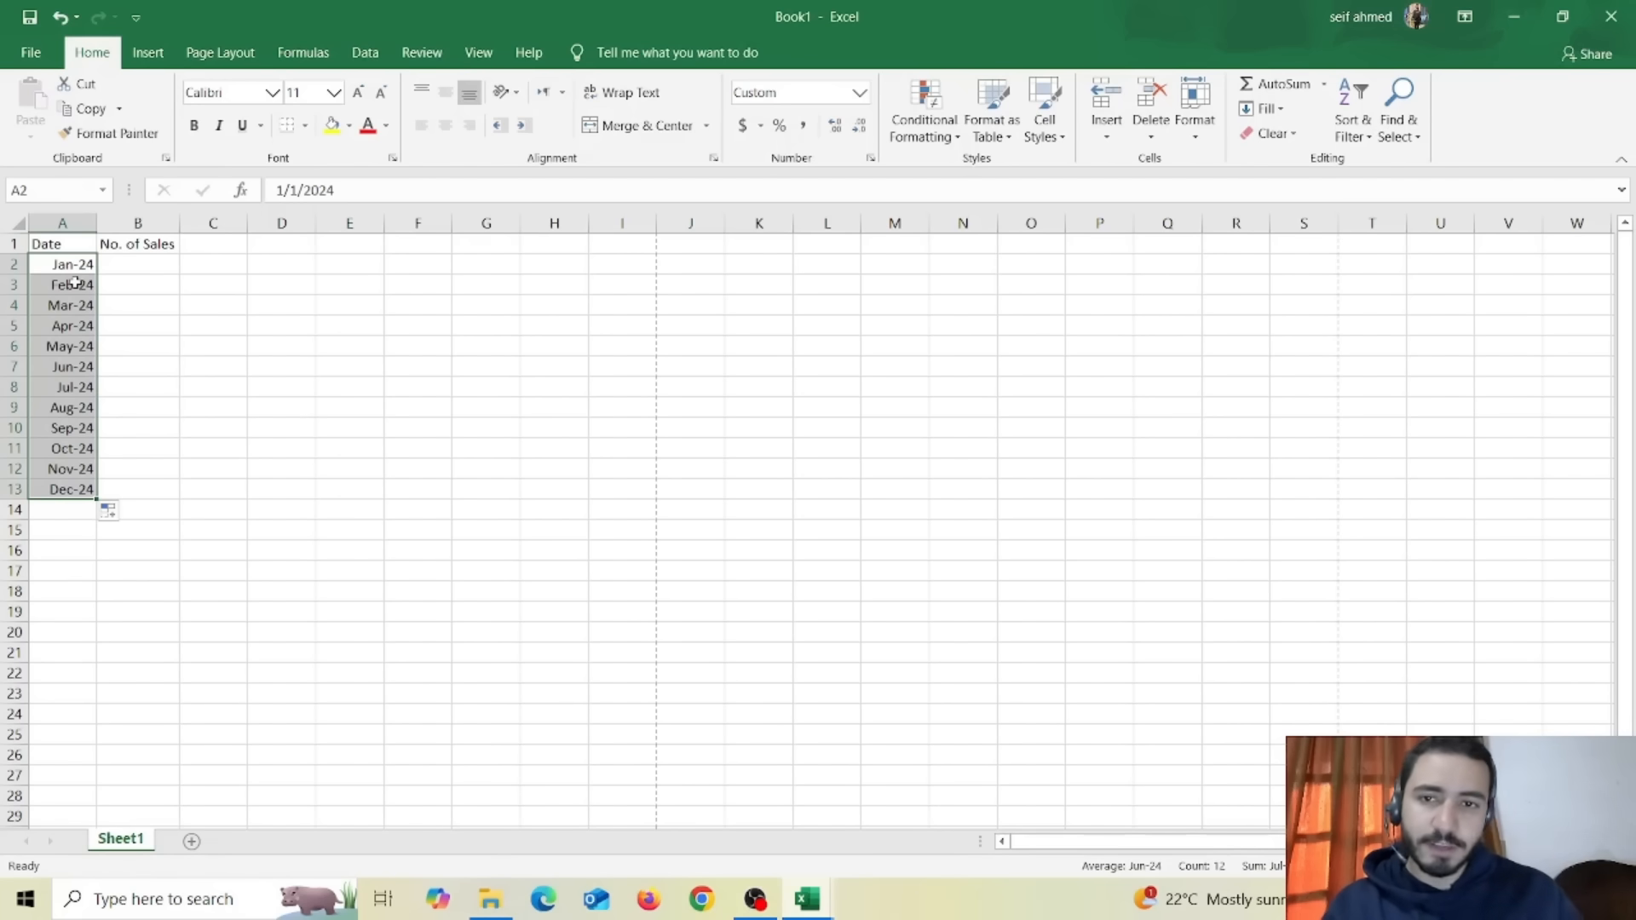
Step: Paste the monthly sales figures into B2:B13 and return to January's 1000
click(139, 265)
key(ctrl+v)
key(ctrl+d)
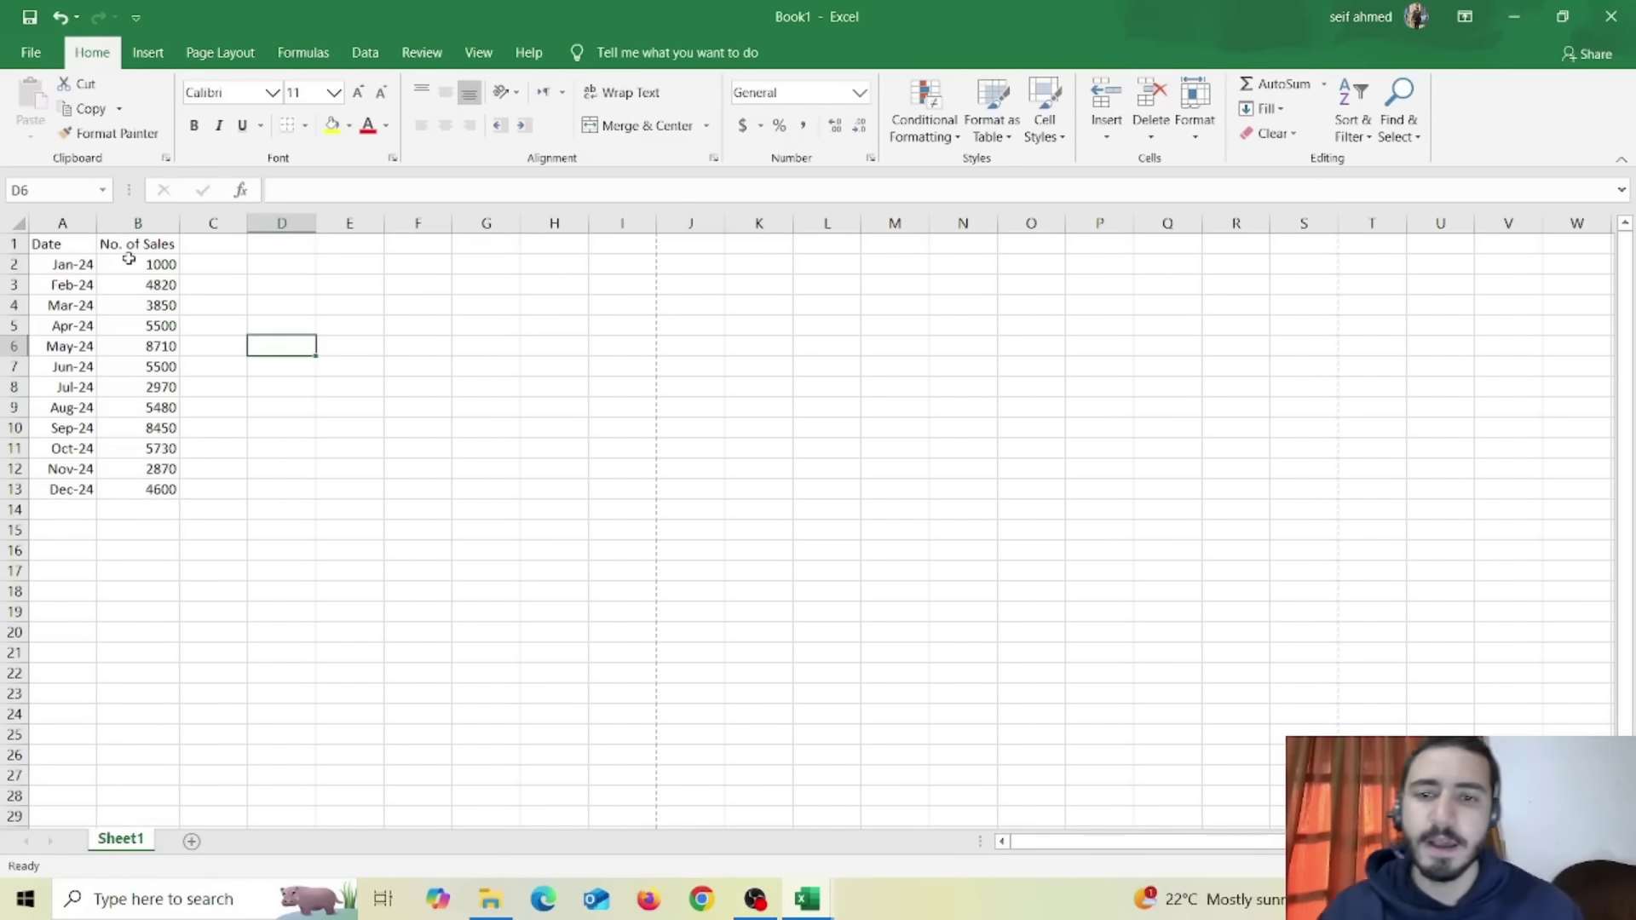
click(130, 263)
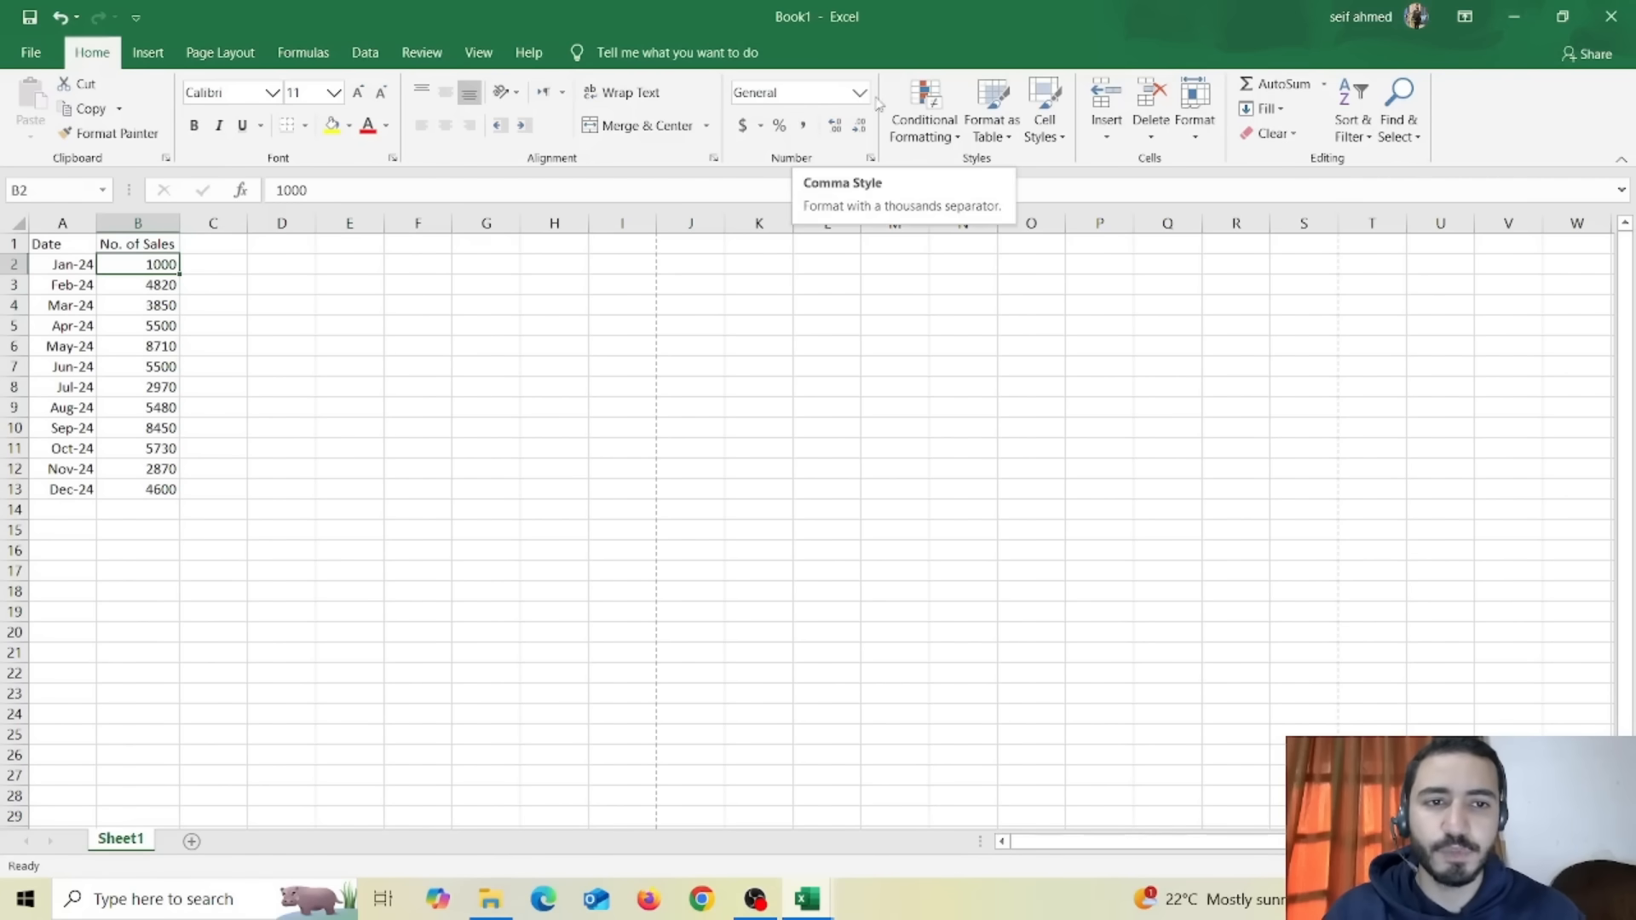
Step: Apply Comma Style to January's figure and undo the accidental fill-down
click(805, 127)
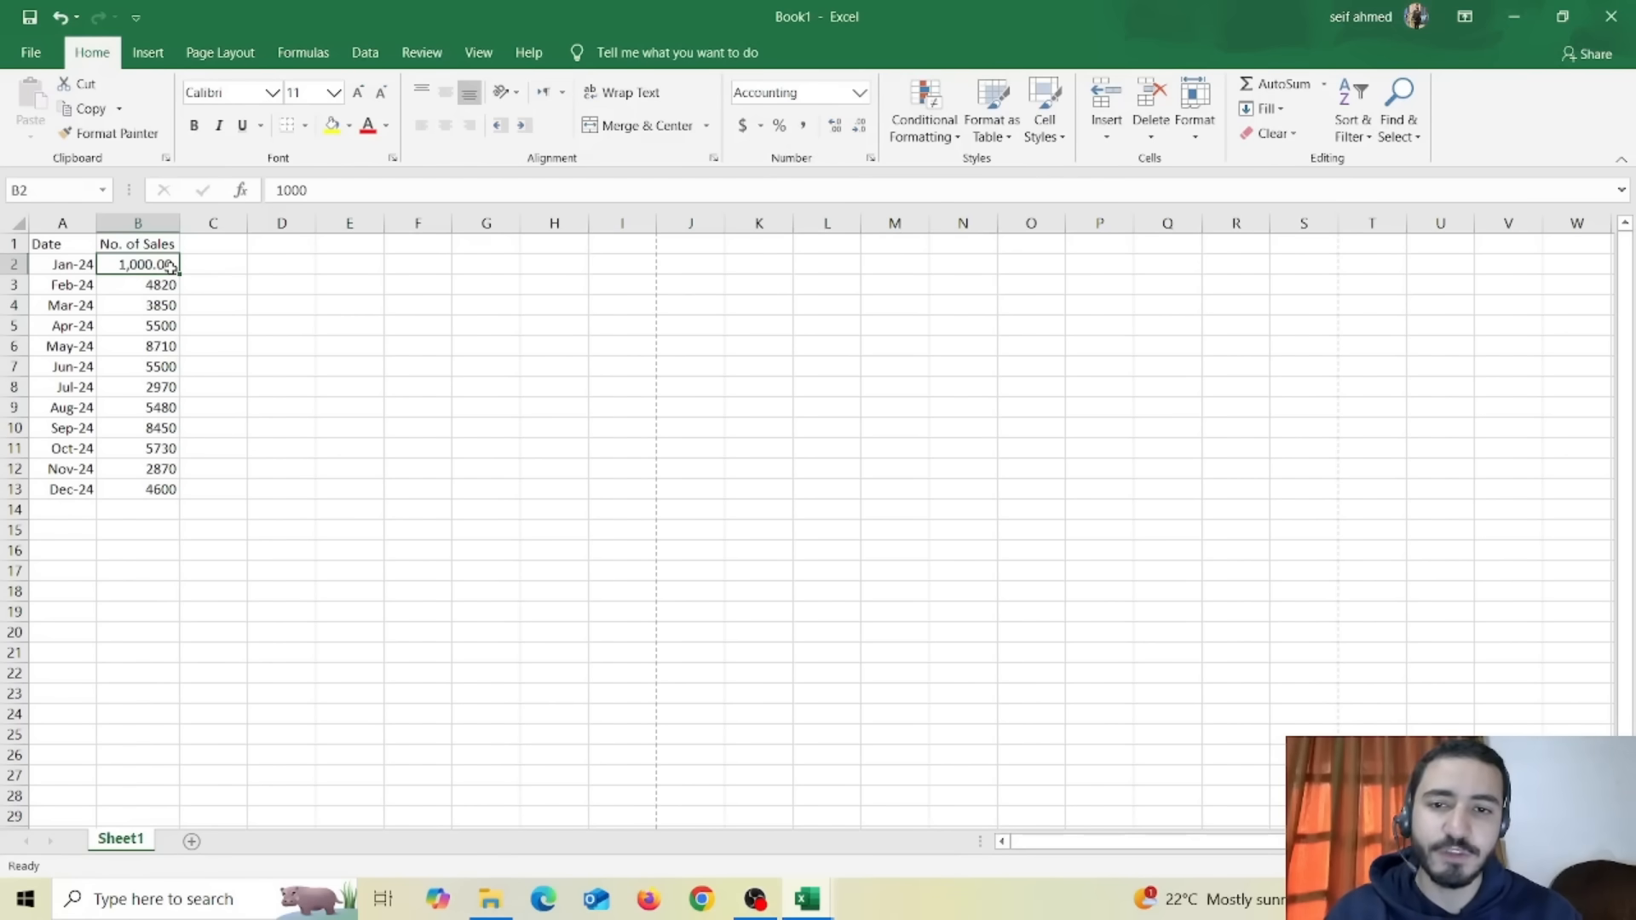
drag(180, 272, 157, 491)
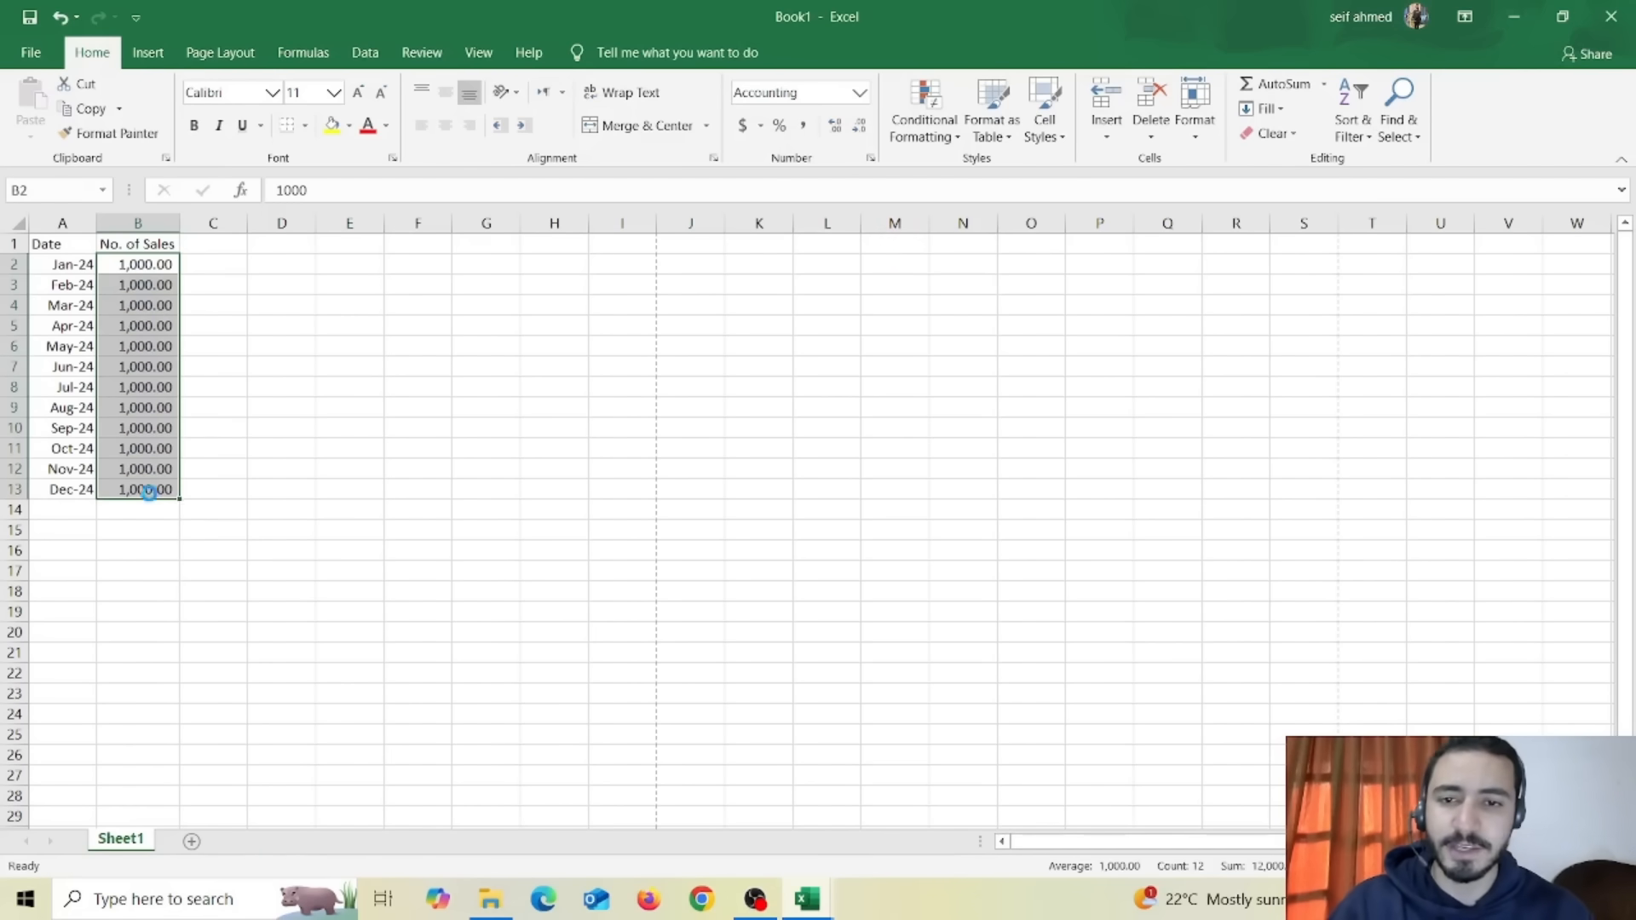
key(ctrl+z)
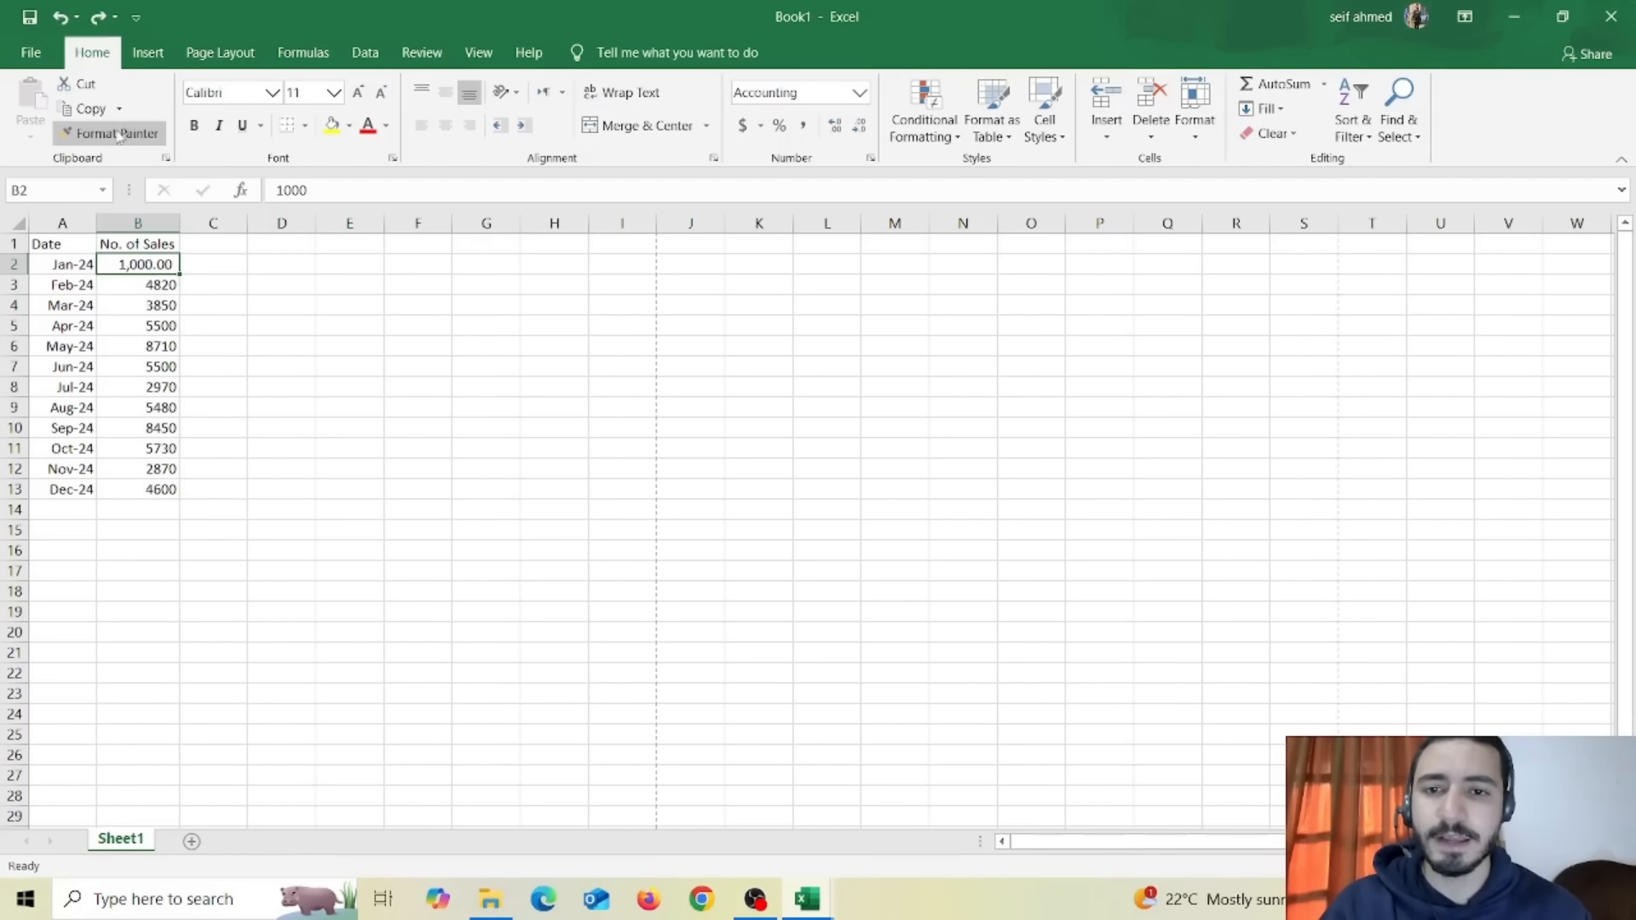
Step: Copy January's comma formatting onto the other eleven months with Format Painter
click(112, 133)
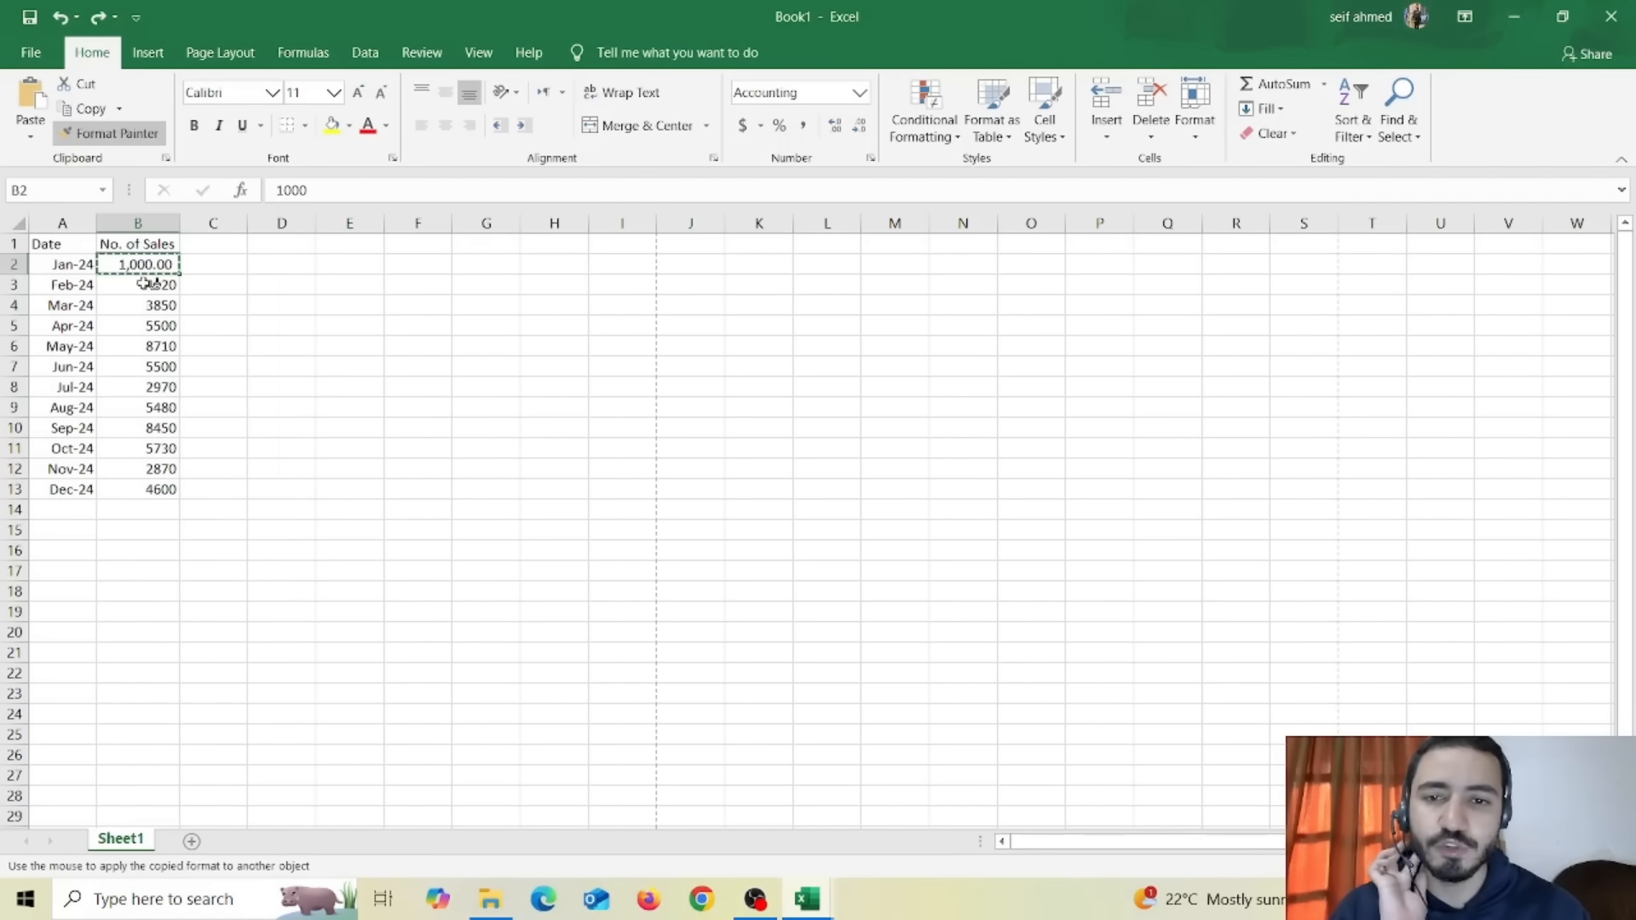
mouse_move(143, 284)
mouse_down()
mouse_move(168, 370)
mouse_move(162, 492)
mouse_up()
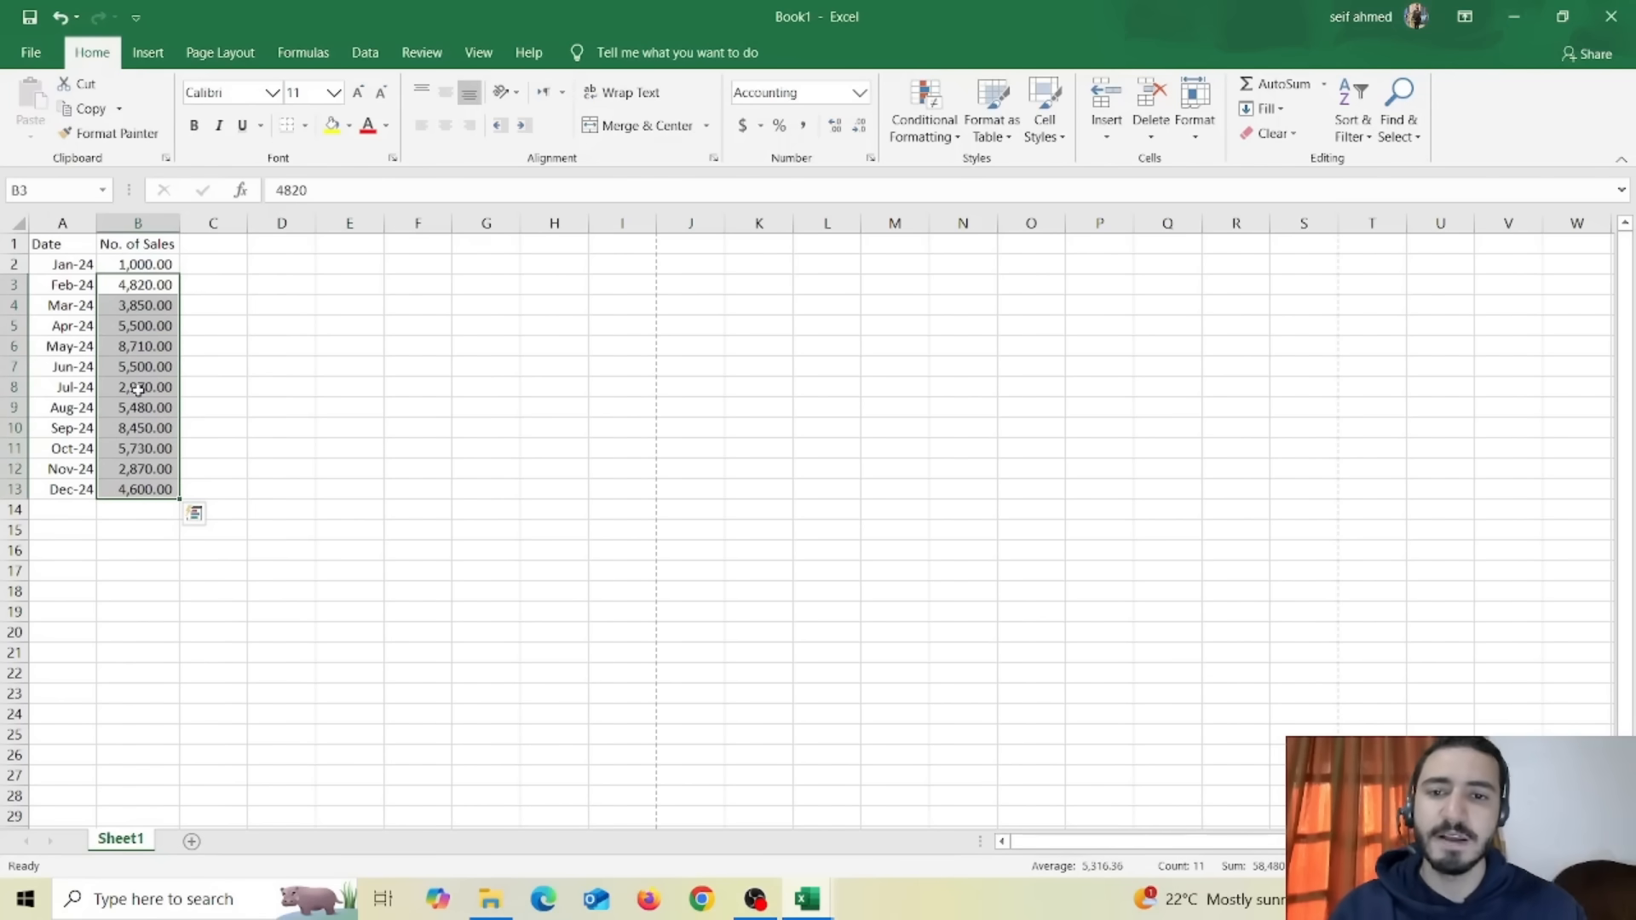
drag(145, 265, 145, 305)
click(144, 263)
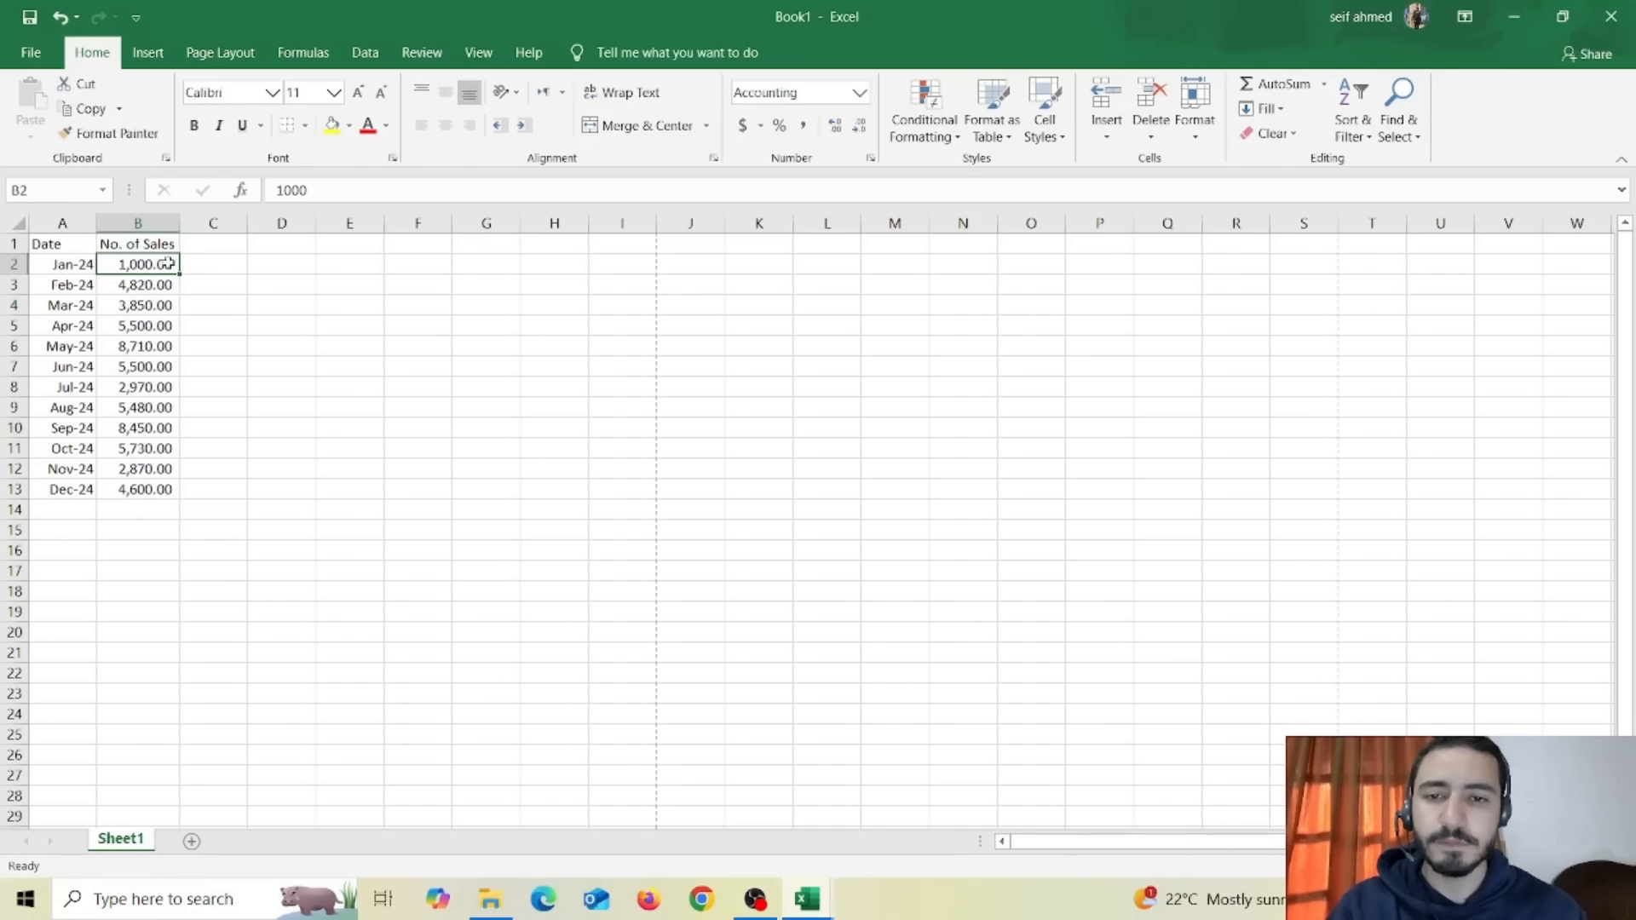
Step: Set B2 to Number format with 0 decimal places via Format Cells
right_click(157, 263)
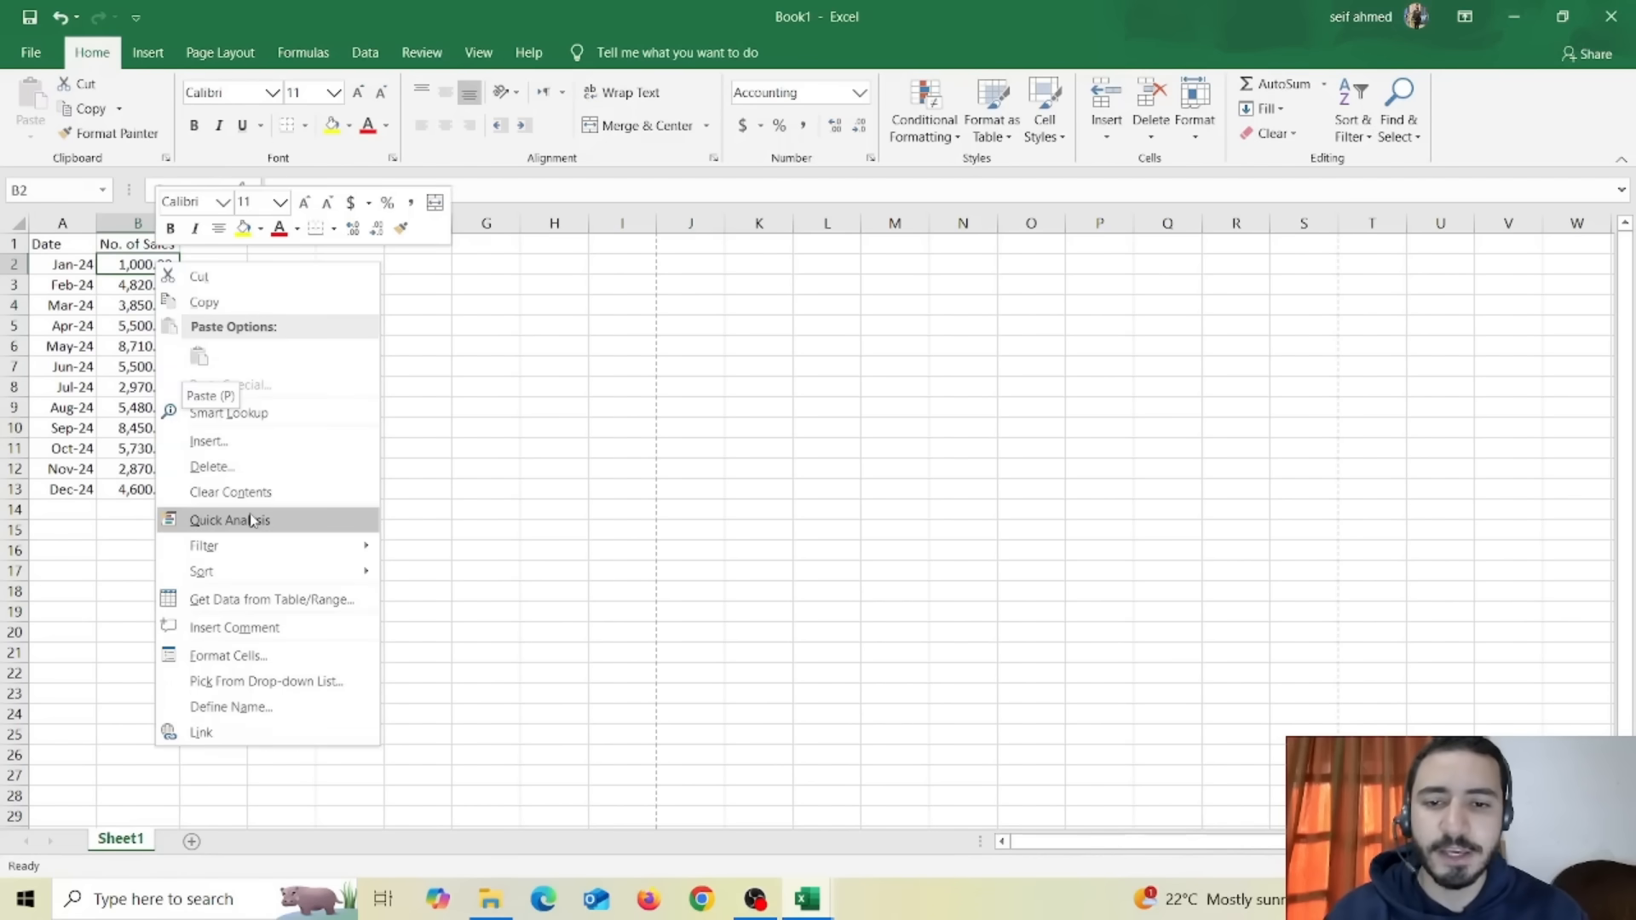
click(231, 657)
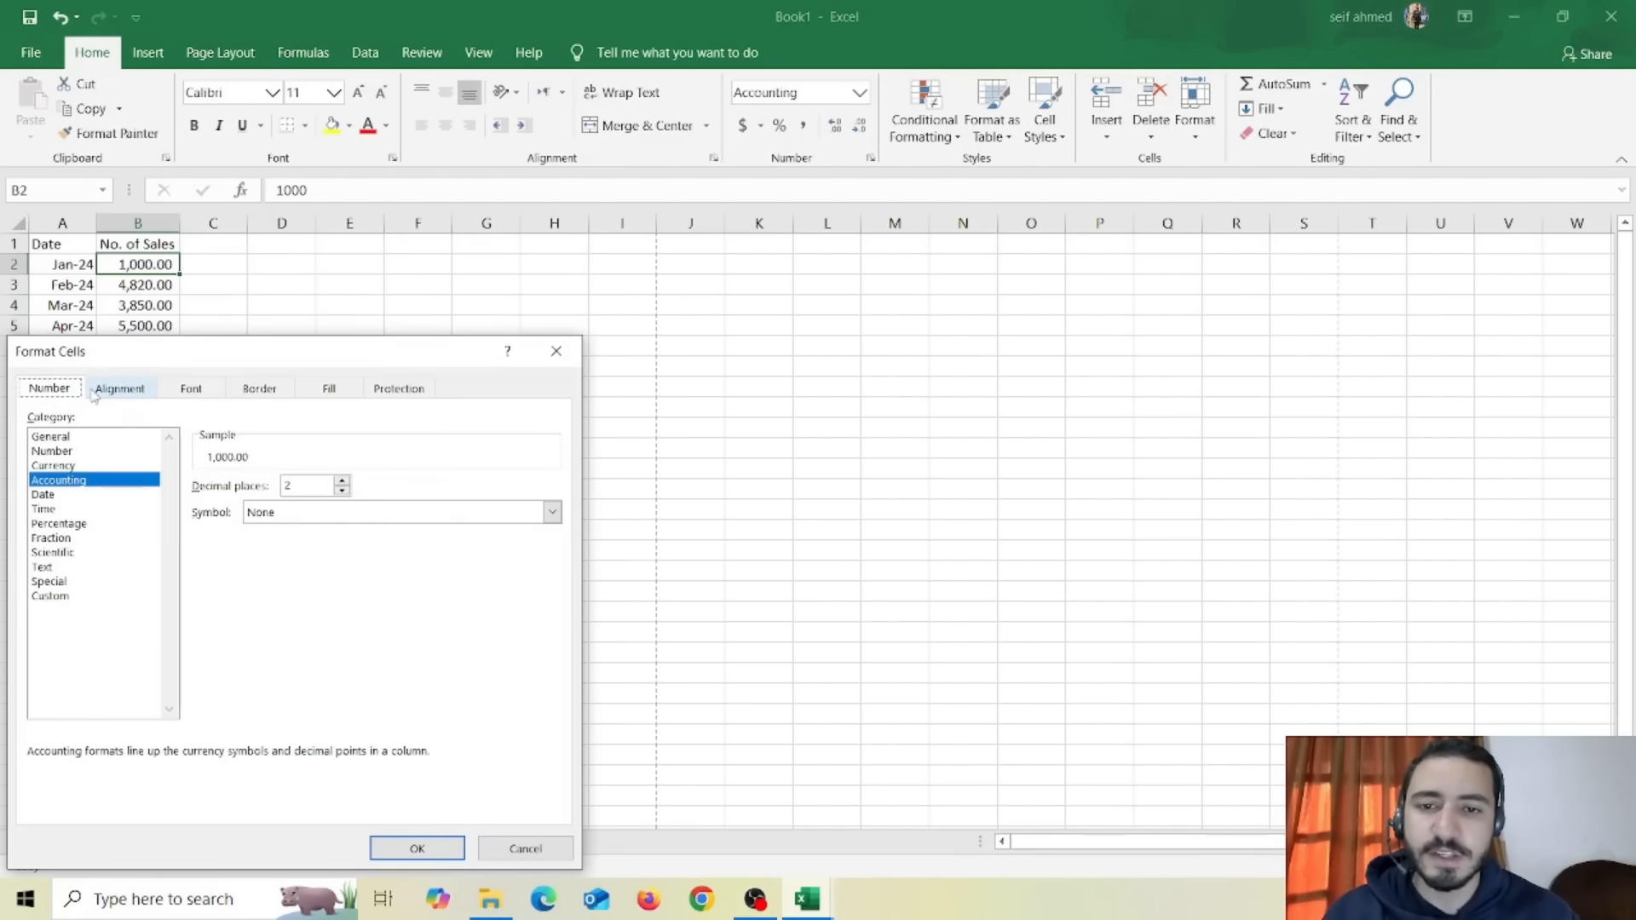
click(119, 389)
click(191, 388)
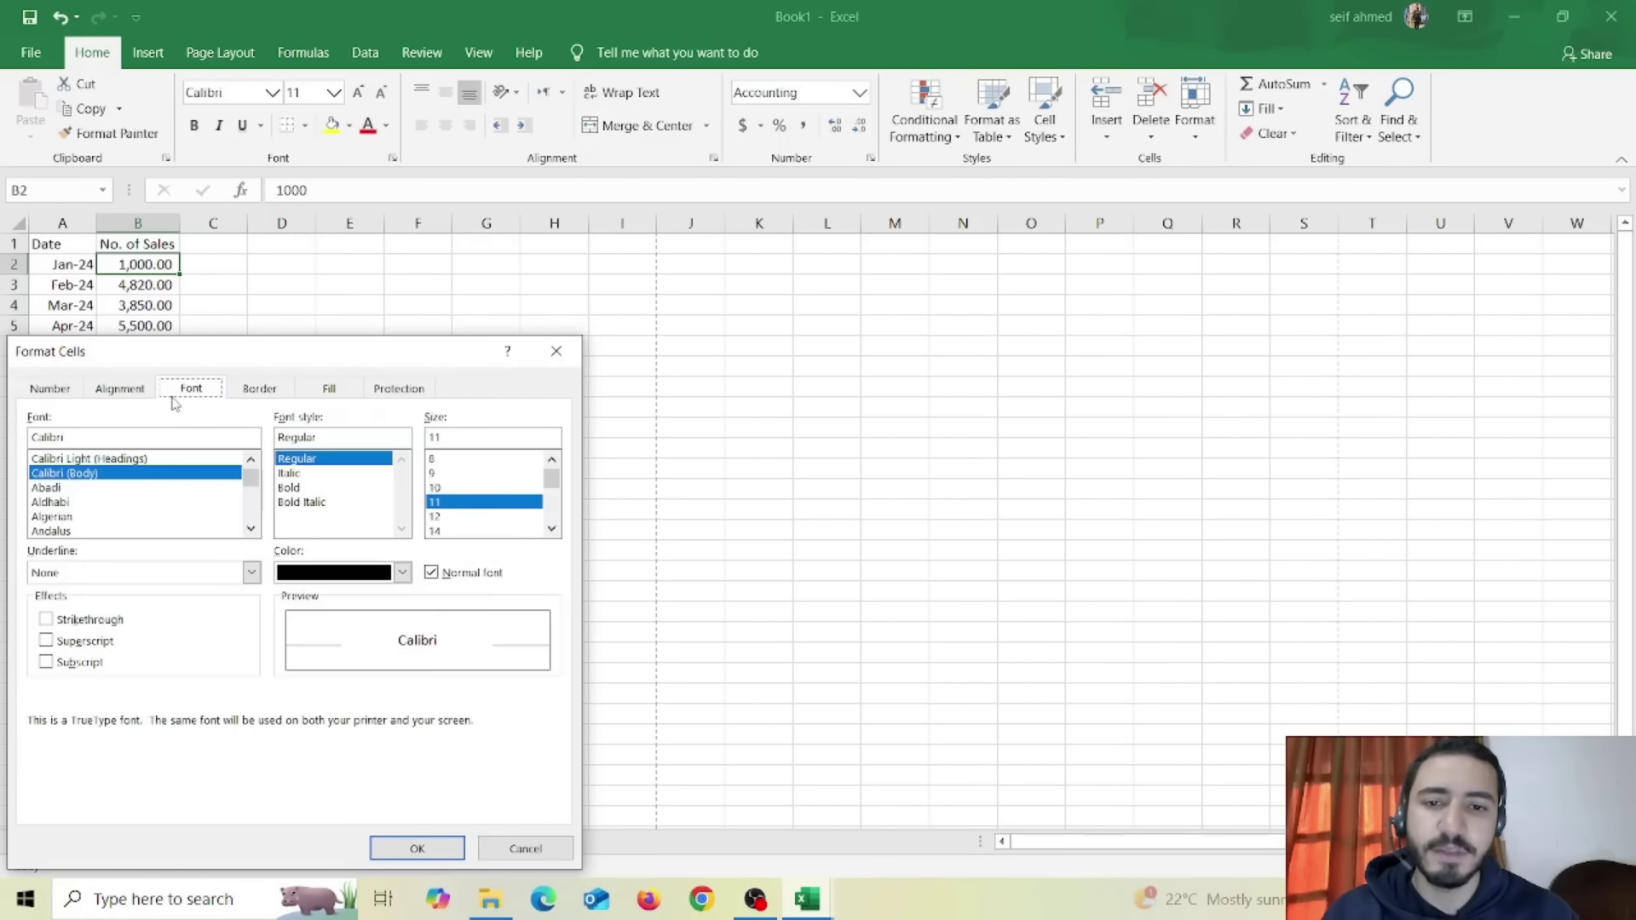
click(243, 392)
click(49, 390)
click(57, 450)
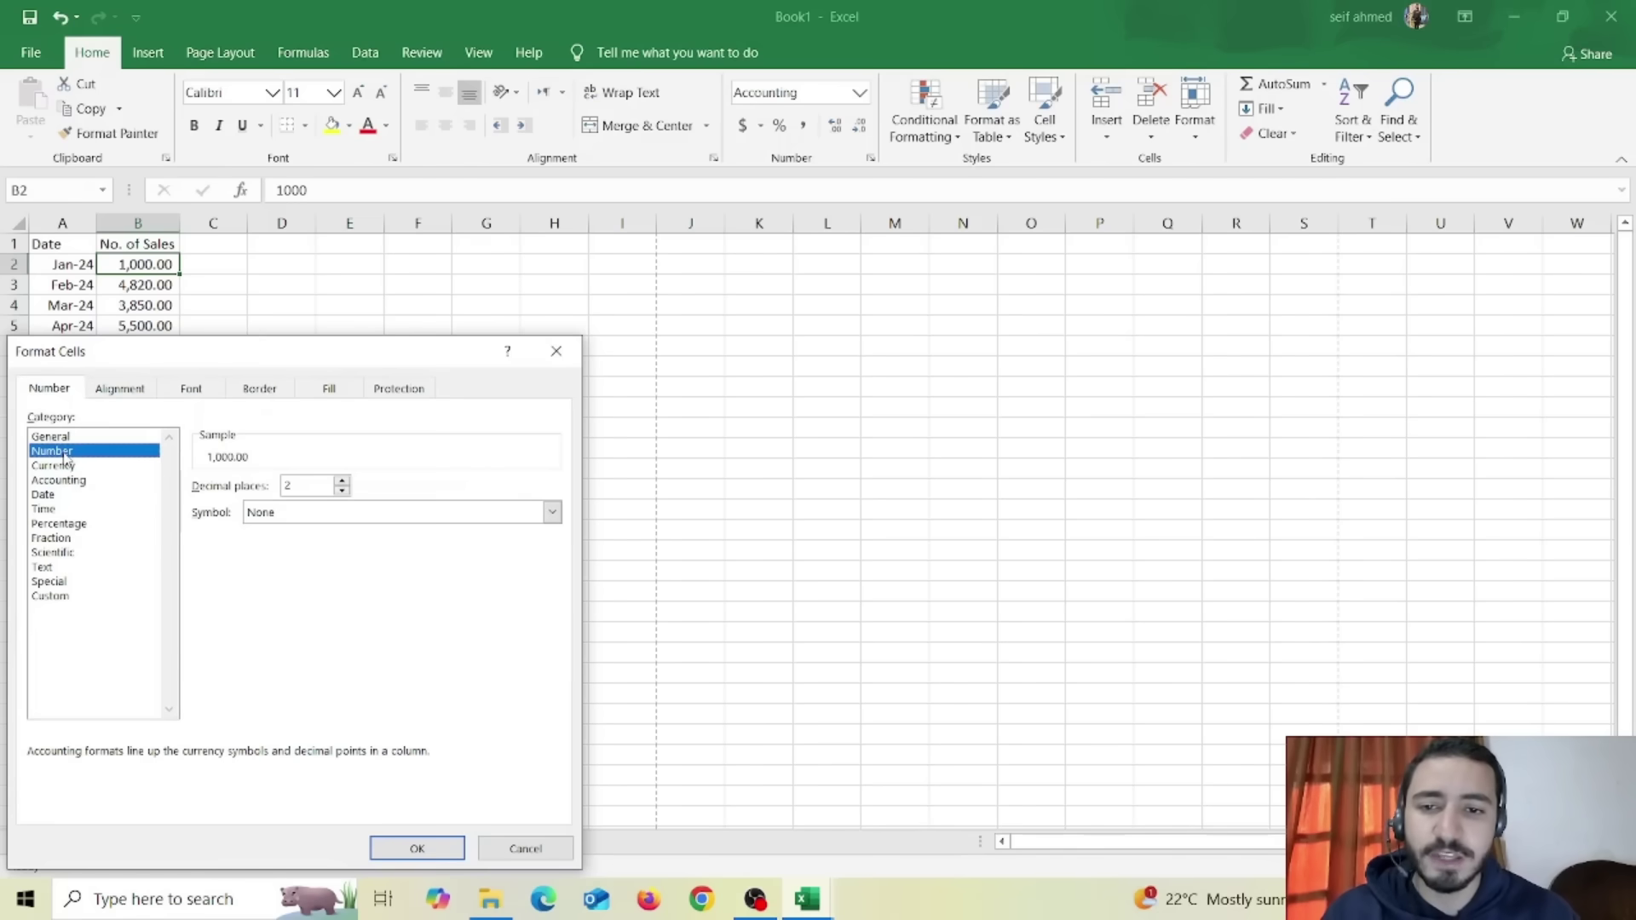
click(343, 492)
click(344, 491)
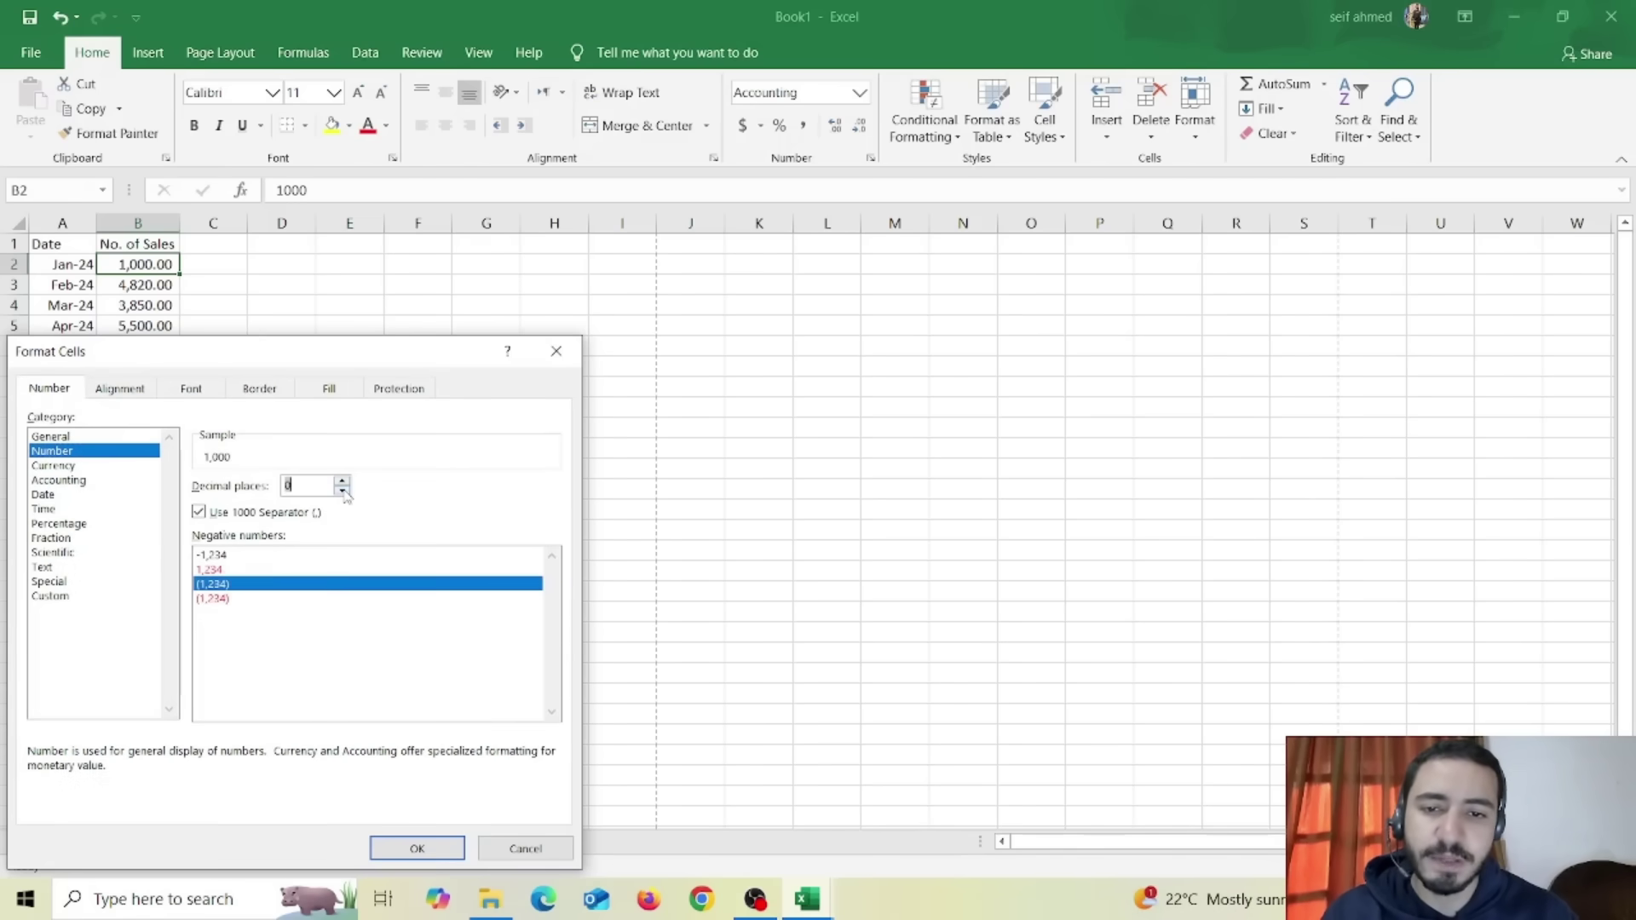
click(417, 849)
Step: Paint the whole-number format onto B3:B13 so all months show without decimals
click(115, 133)
mouse_move(141, 286)
mouse_down()
mouse_move(172, 476)
mouse_move(160, 491)
mouse_up()
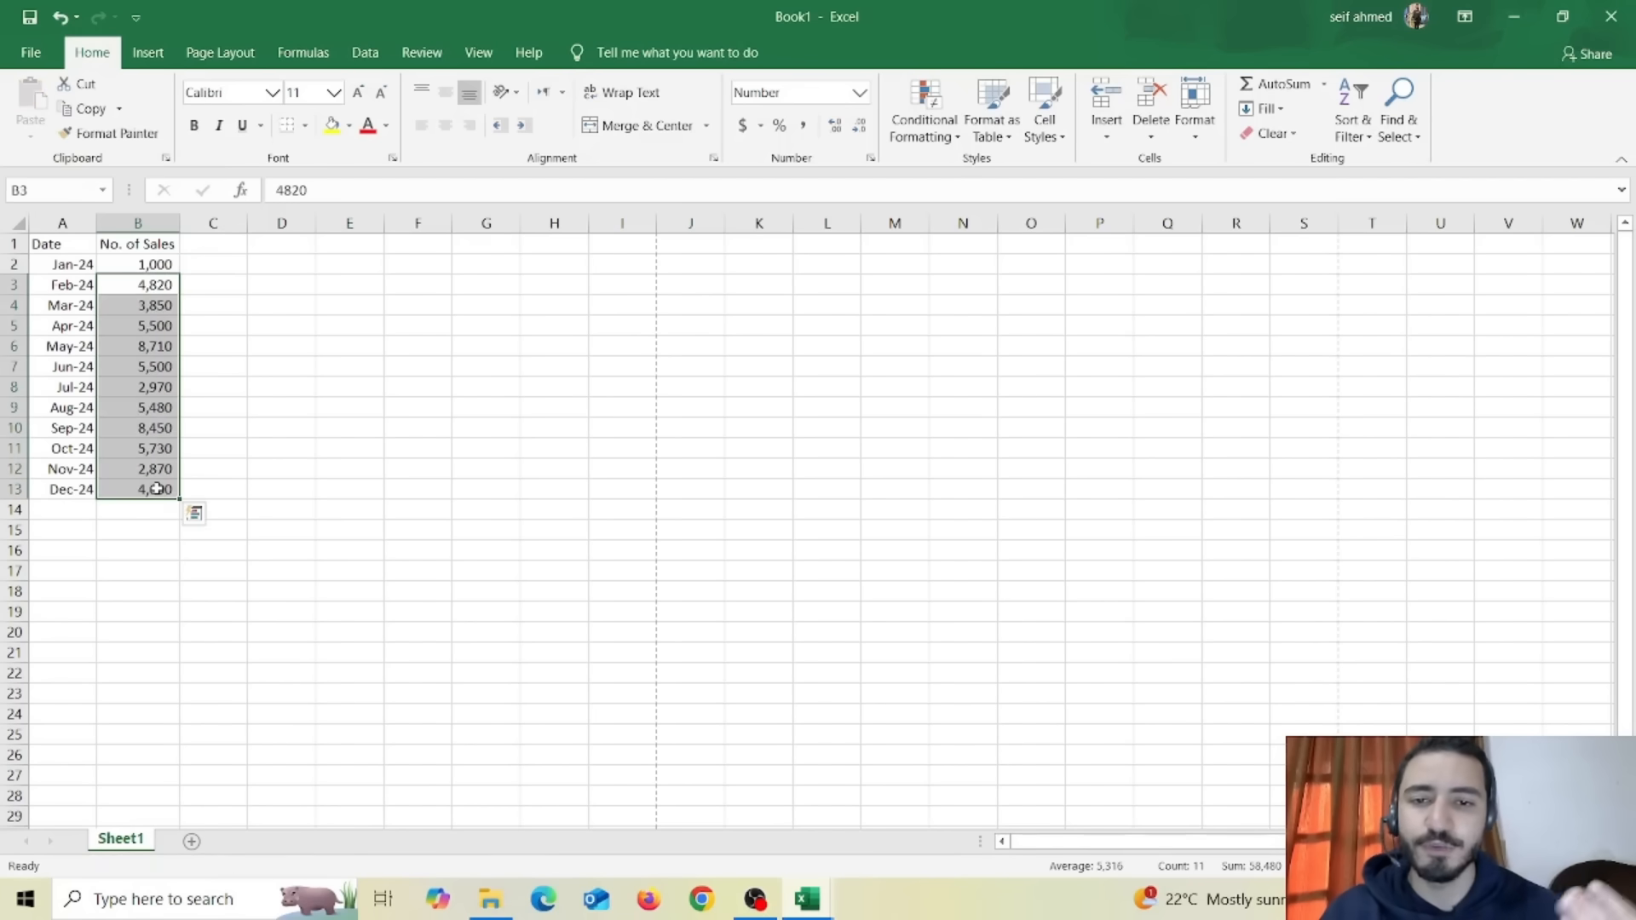
click(483, 547)
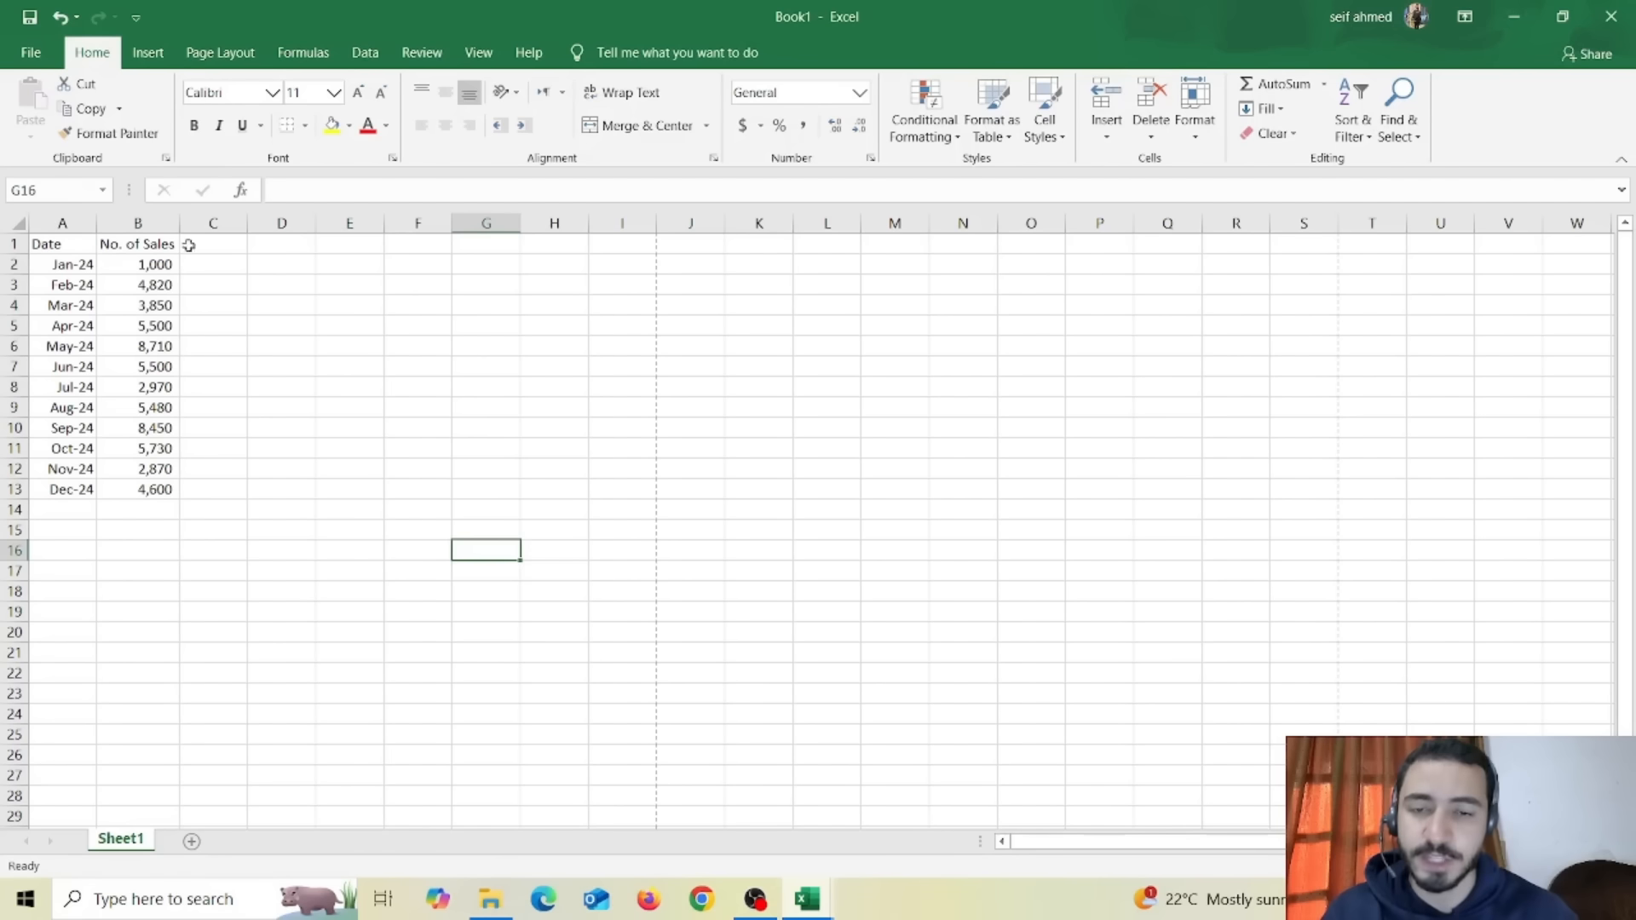
Step: Highlight the top 1 sales value in B2:B13 with Green Fill and Dark Green Text
mouse_move(158, 265)
mouse_down()
mouse_move(123, 501)
mouse_move(138, 491)
mouse_up()
click(926, 117)
mouse_move(992, 220)
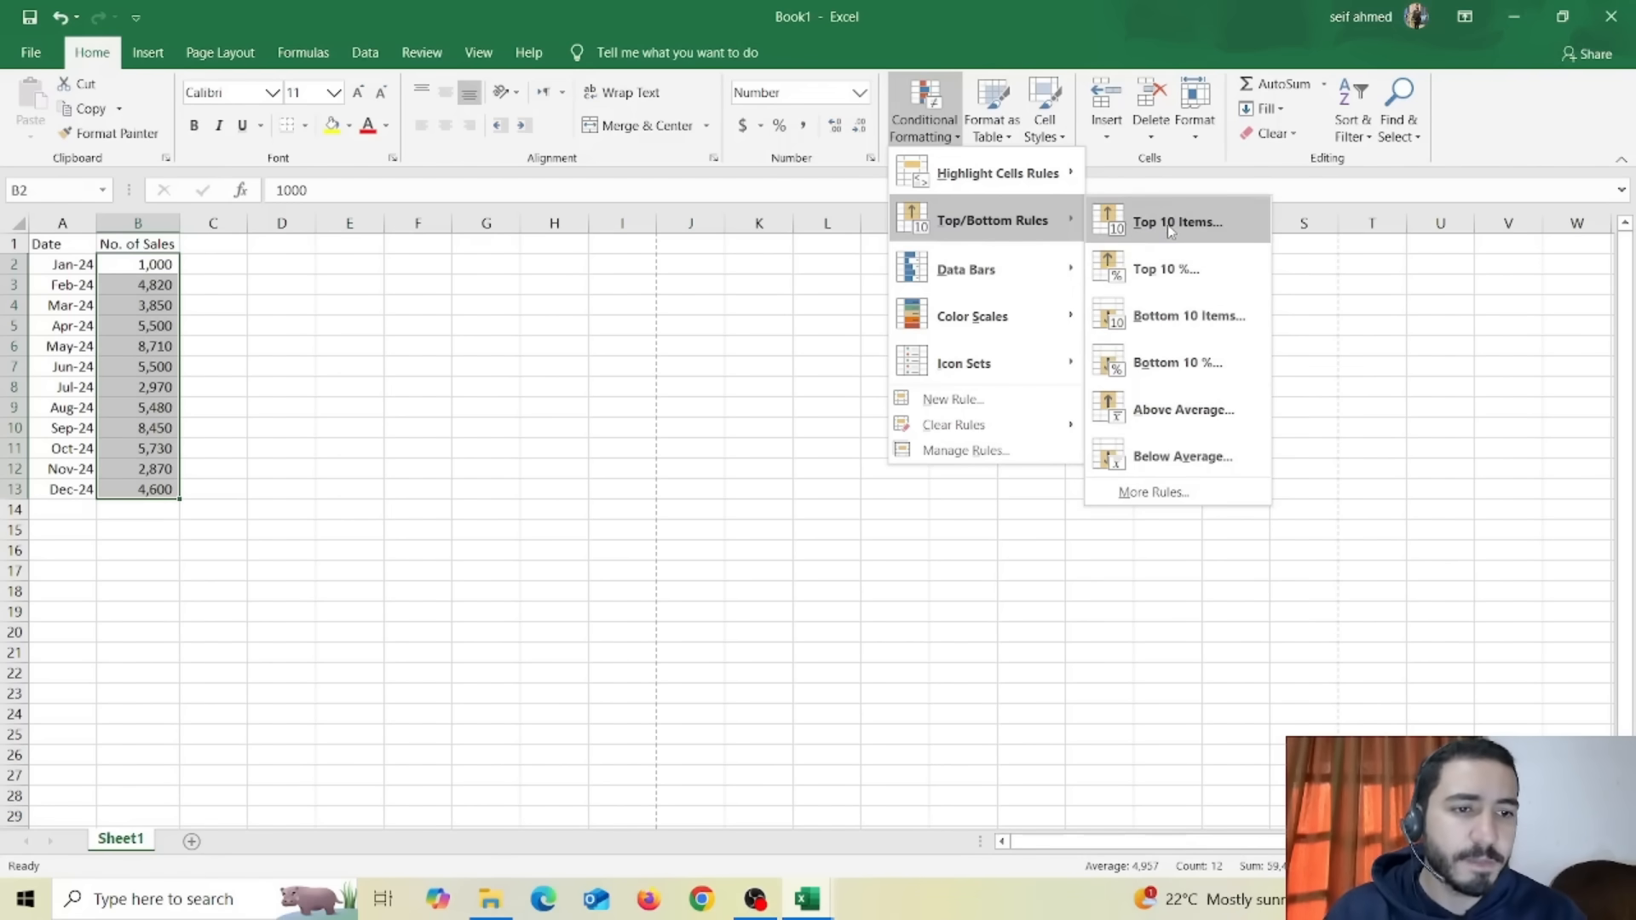
click(1202, 228)
text(1)
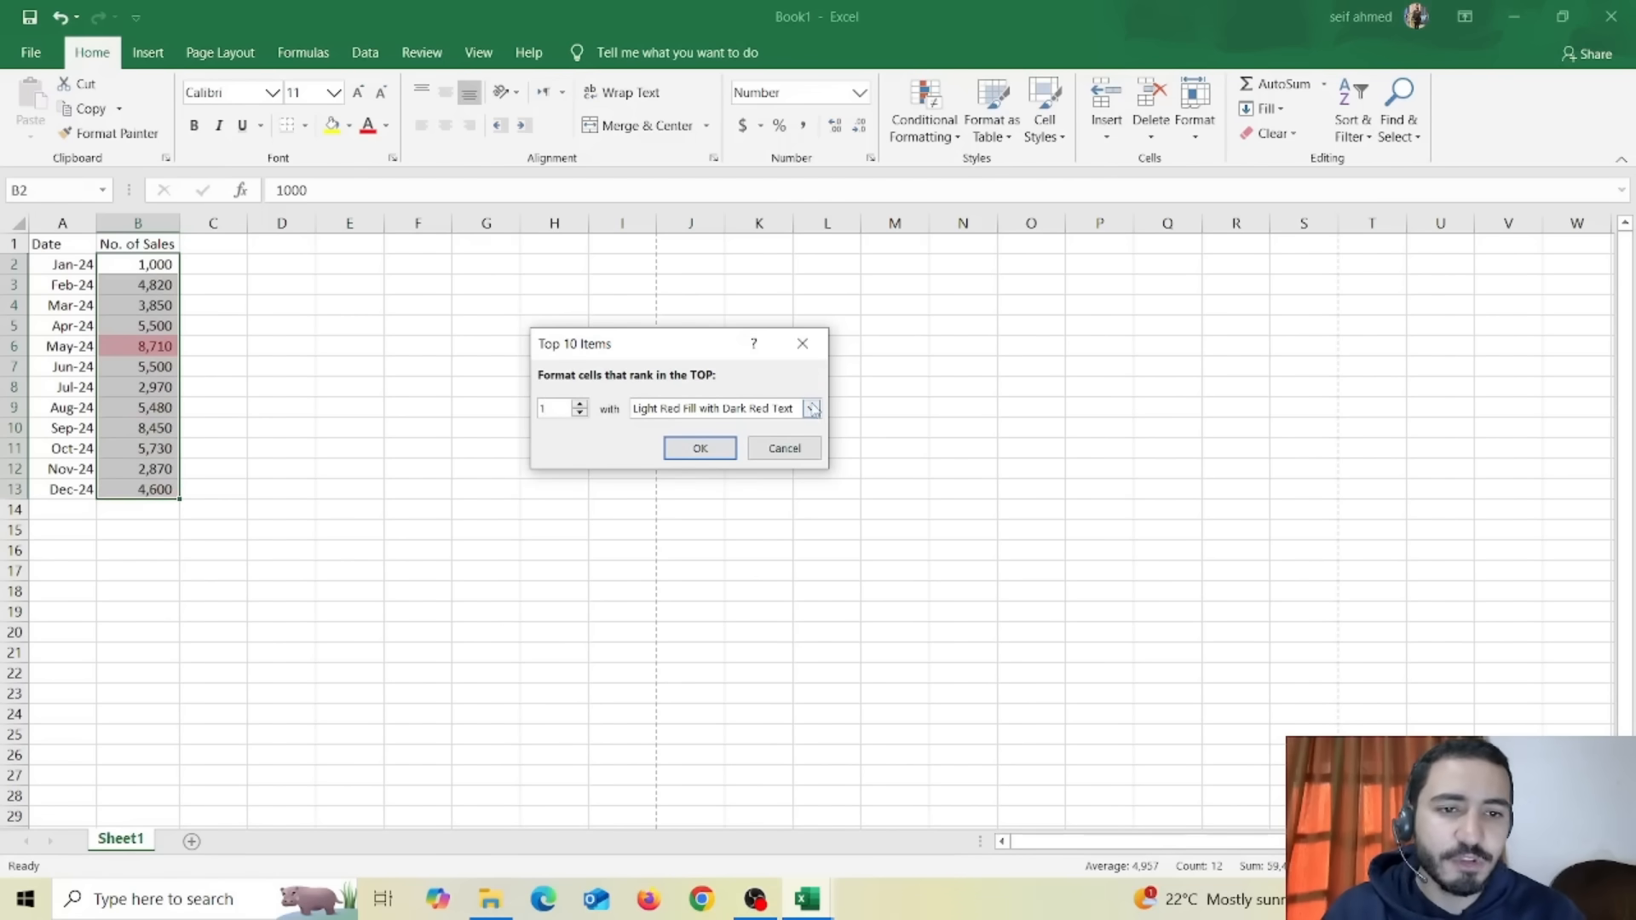
click(813, 410)
click(709, 457)
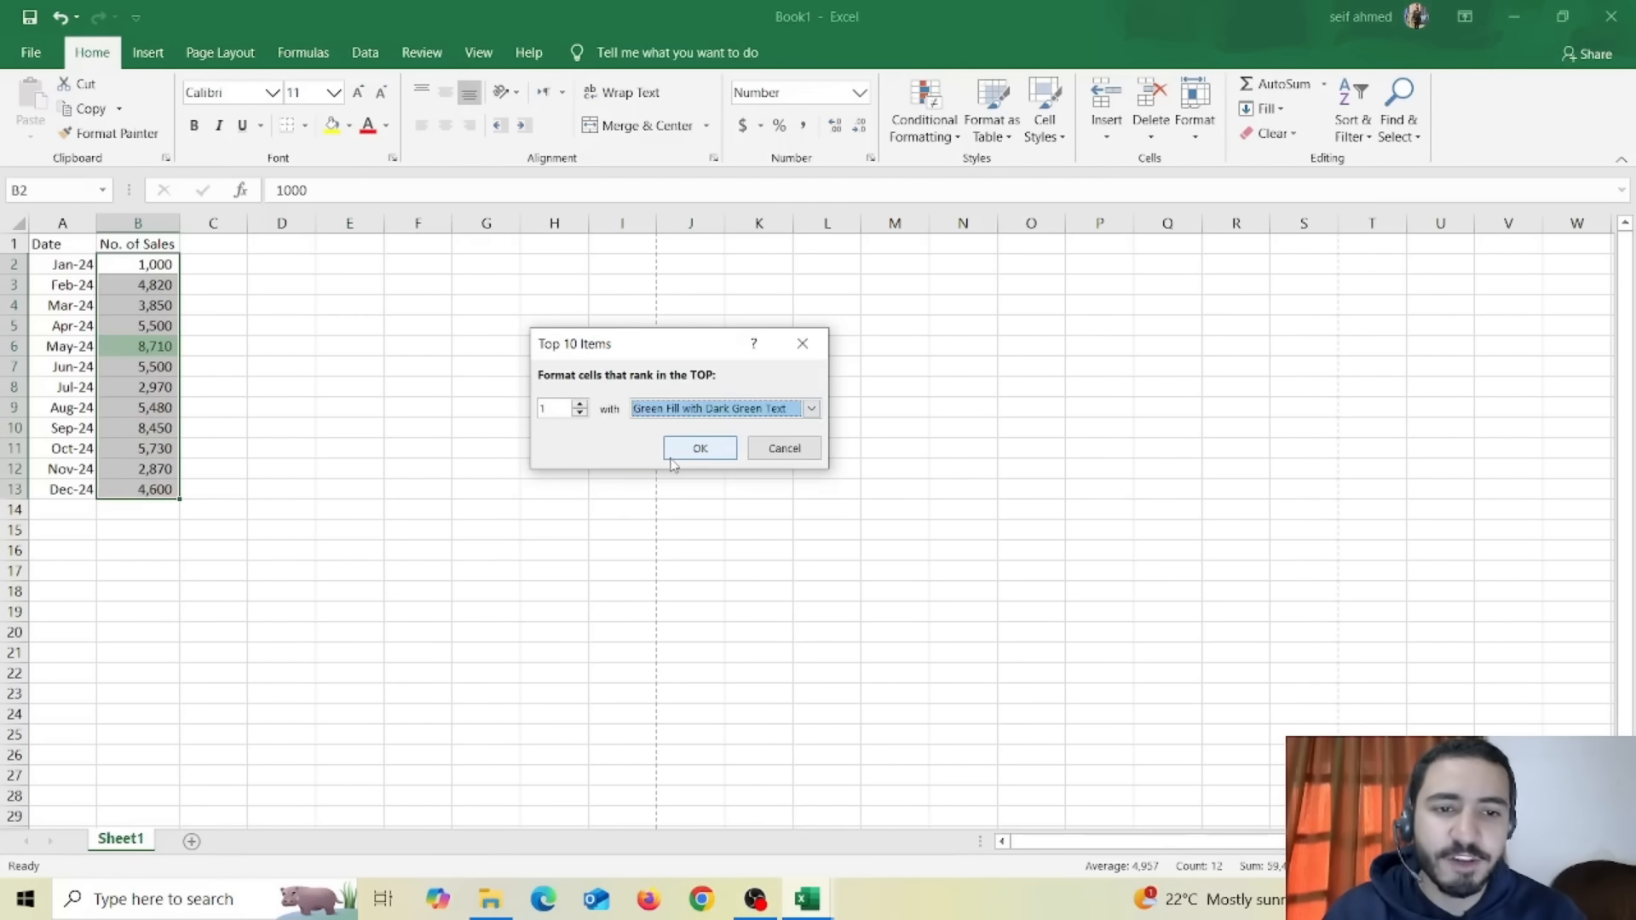
click(704, 451)
click(295, 384)
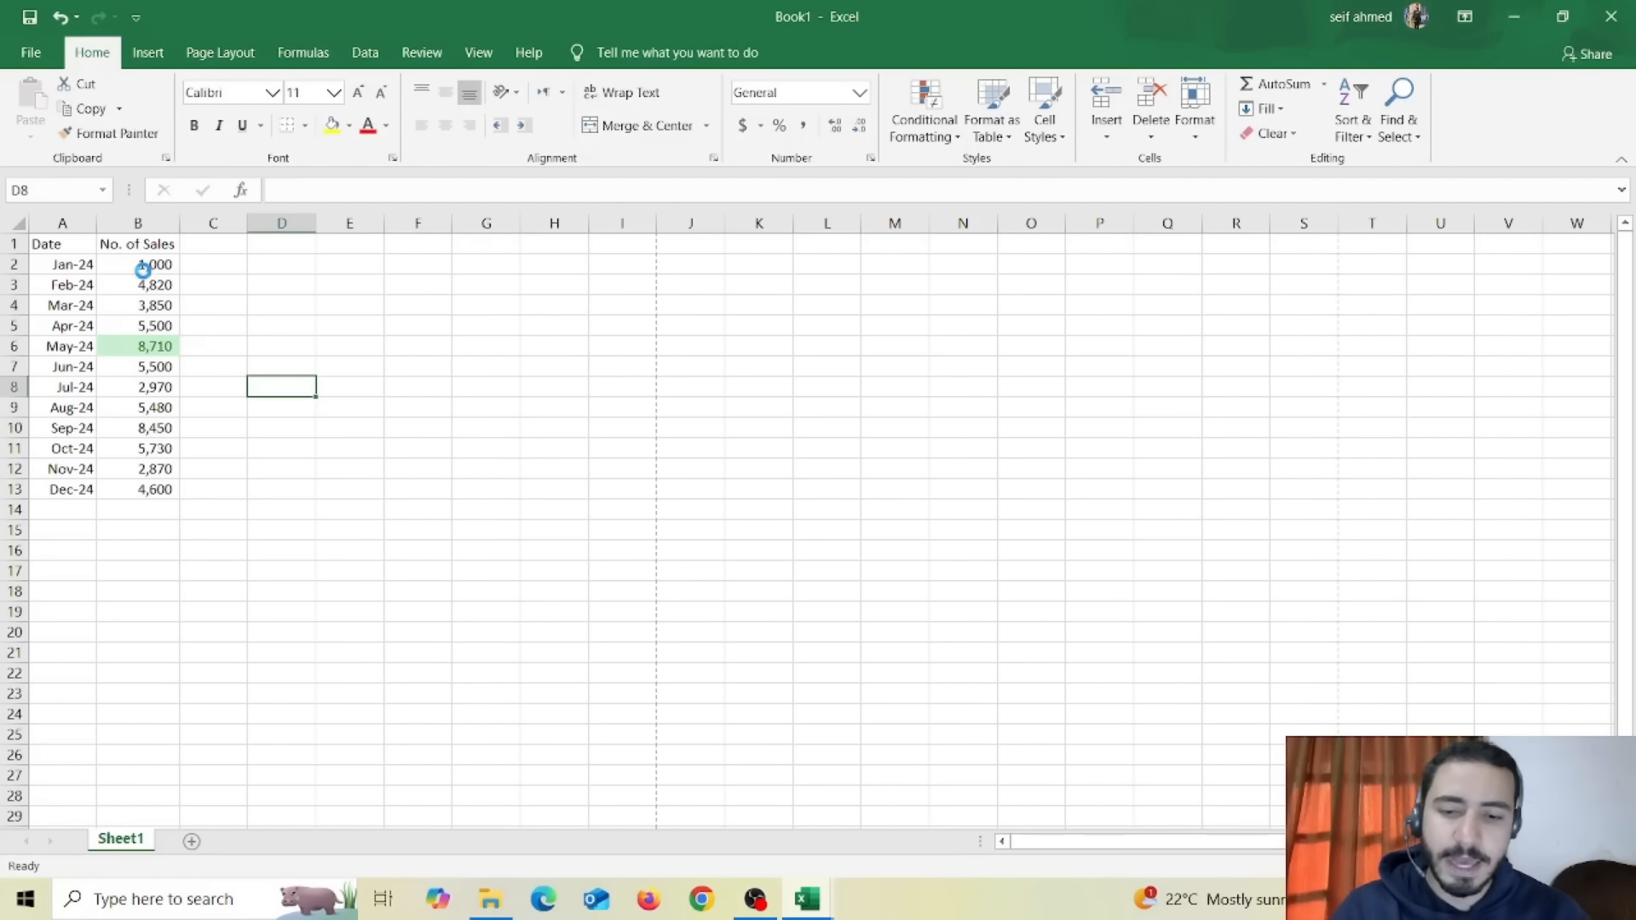
Step: Apply a red-to-green colour scale to the twelve sales figures in B2:B13
drag(145, 266, 153, 490)
click(927, 121)
mouse_move(971, 316)
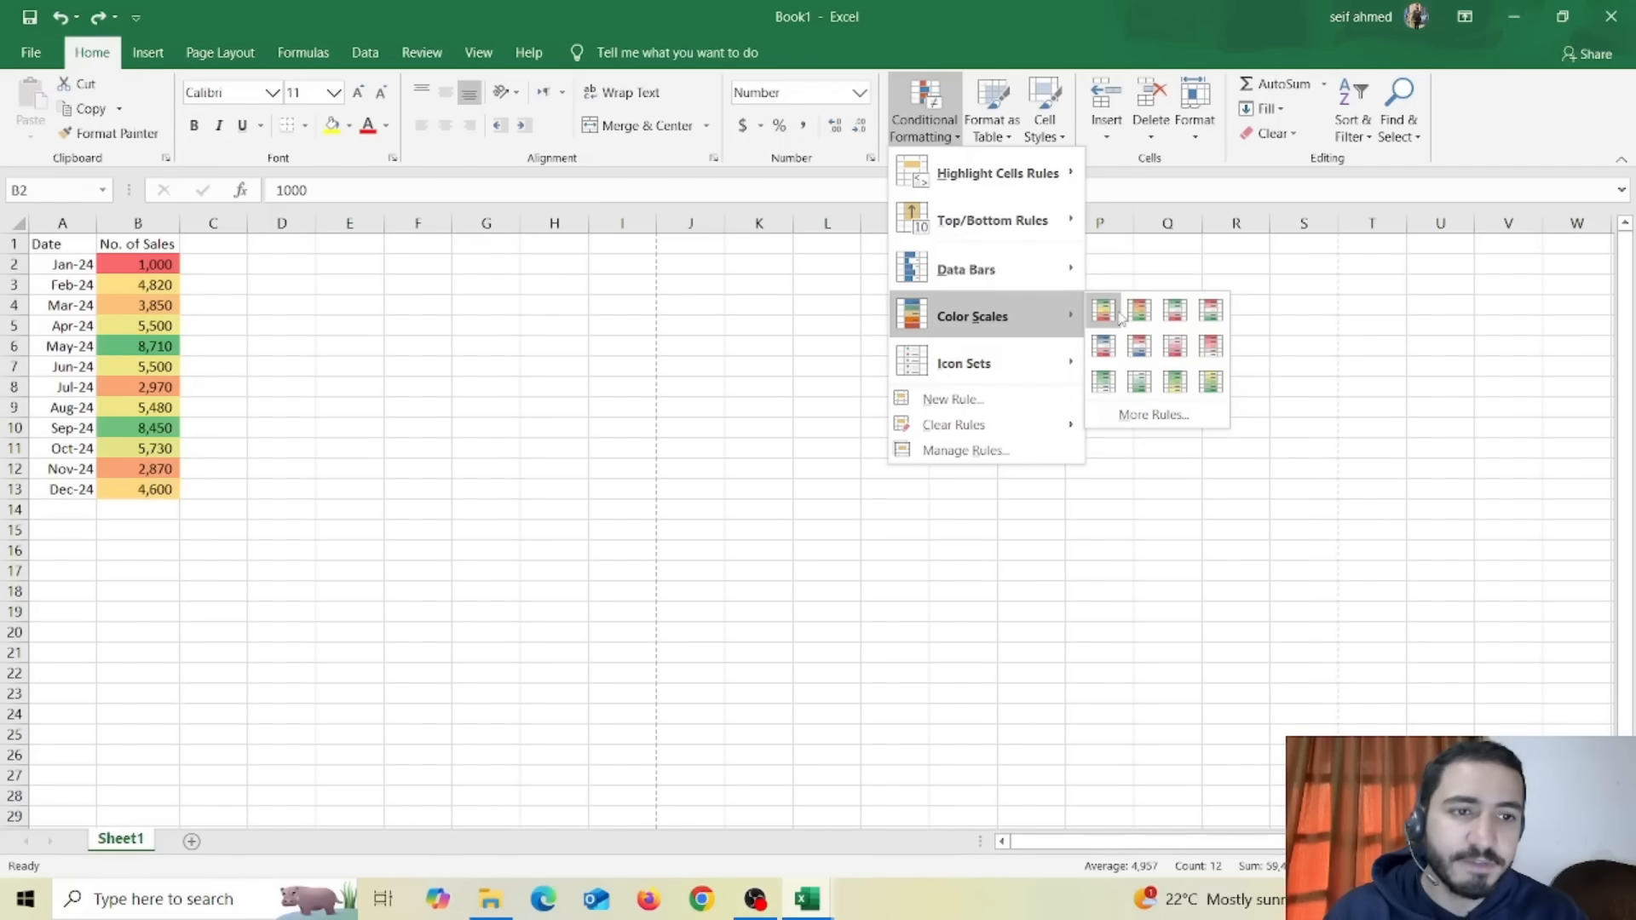
click(1105, 312)
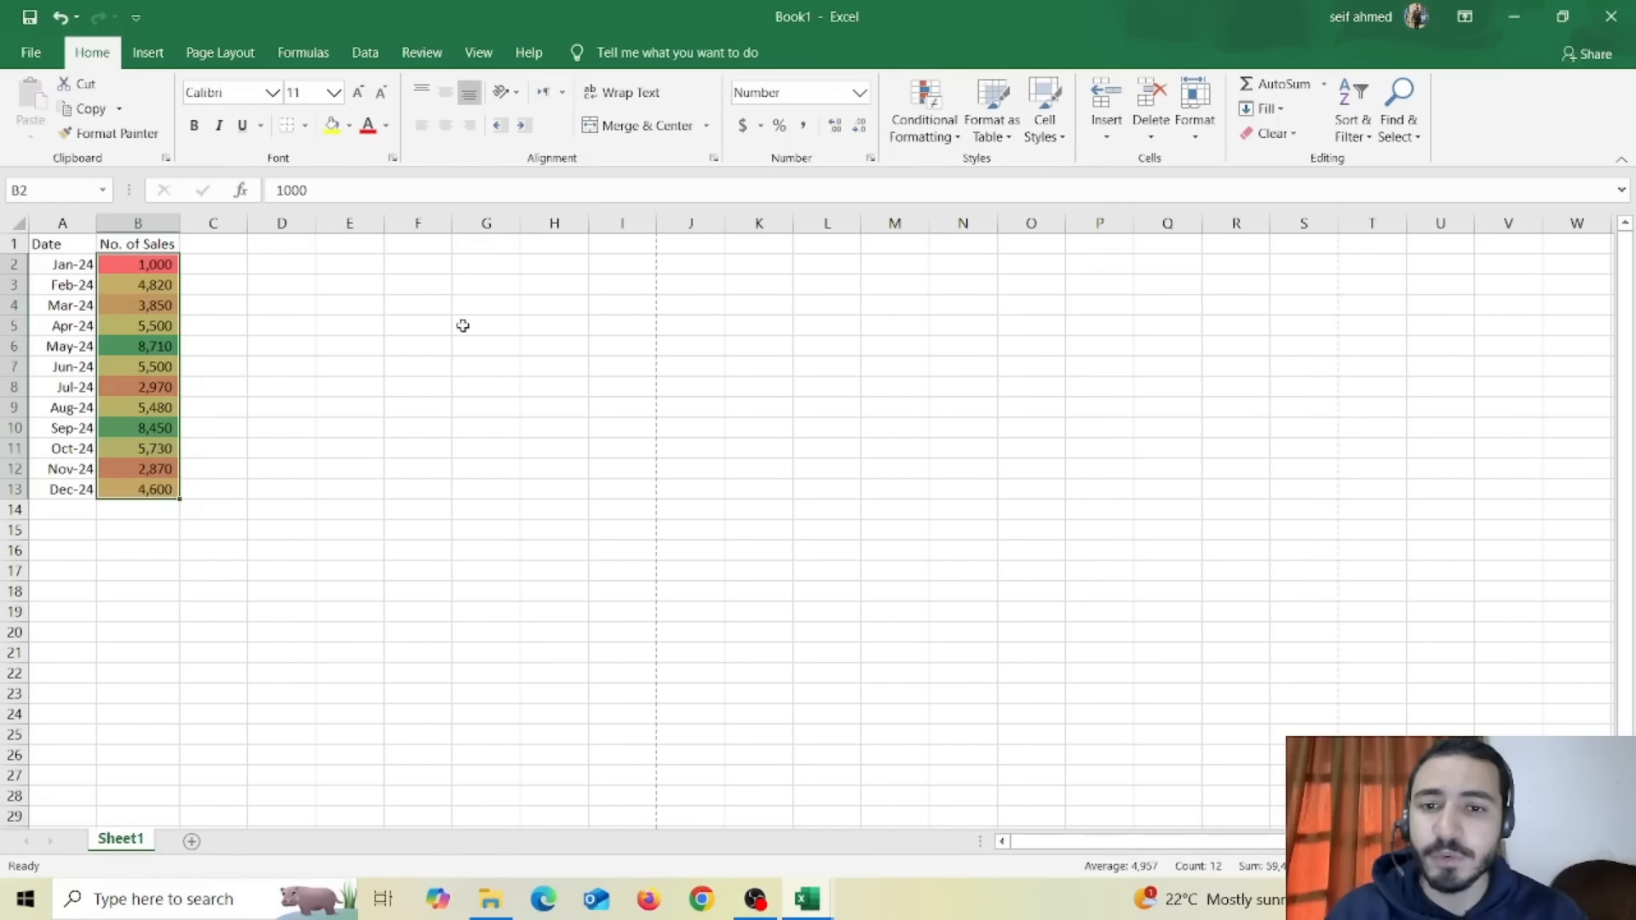
Step: Check the shading on Jun-24, May-24's highest and Jan-24's lowest values
click(140, 363)
click(149, 347)
click(145, 267)
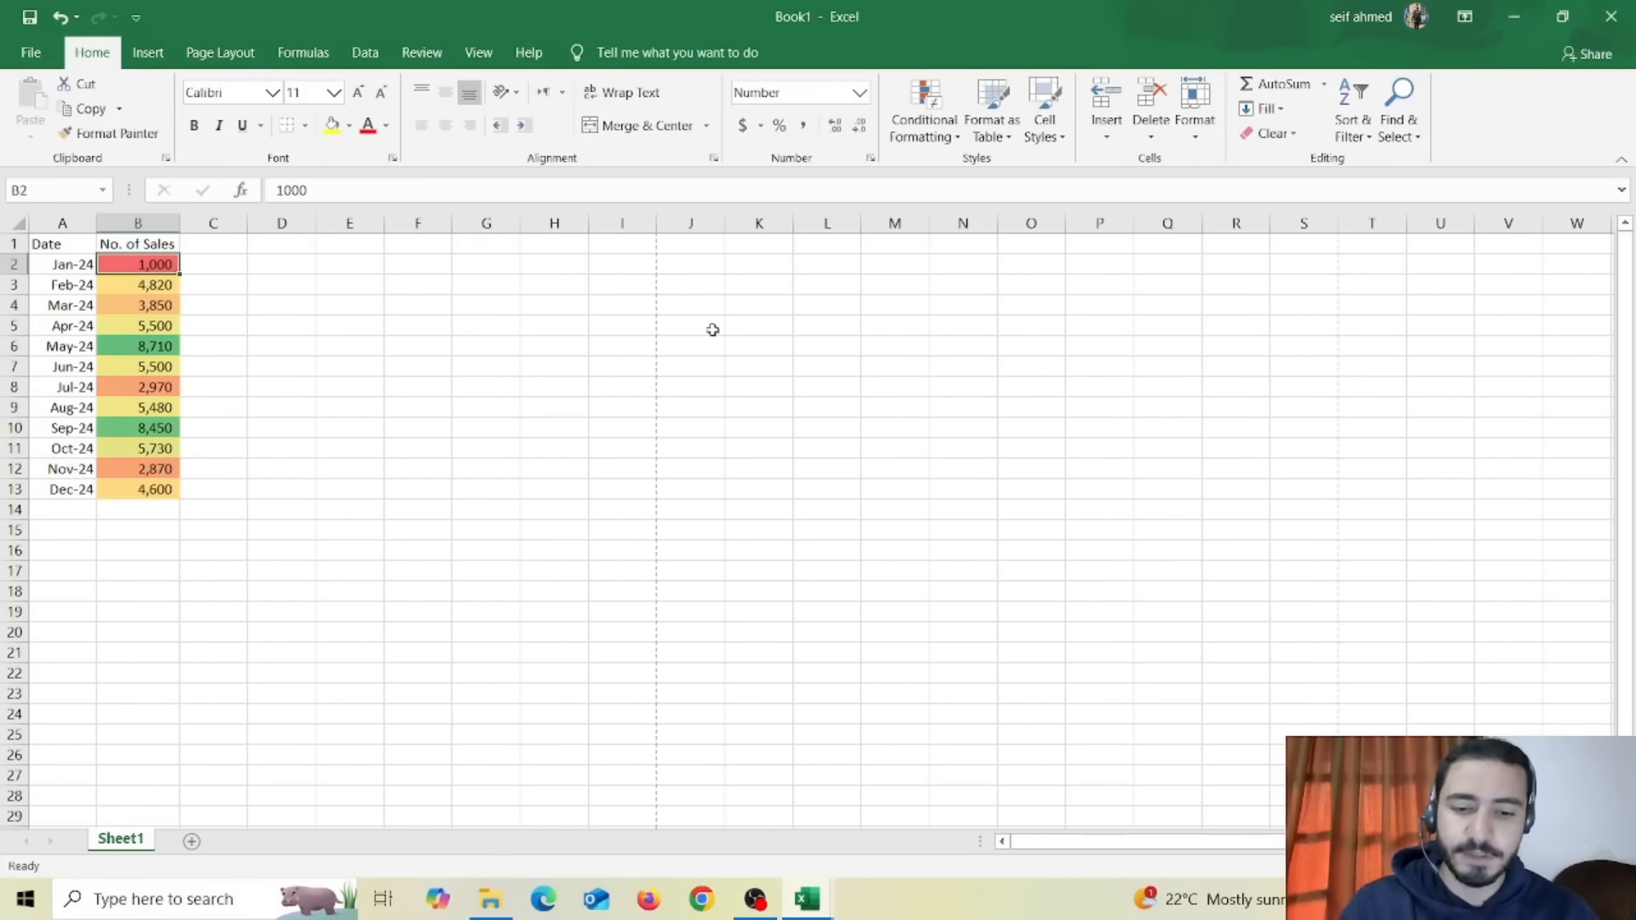
click(731, 360)
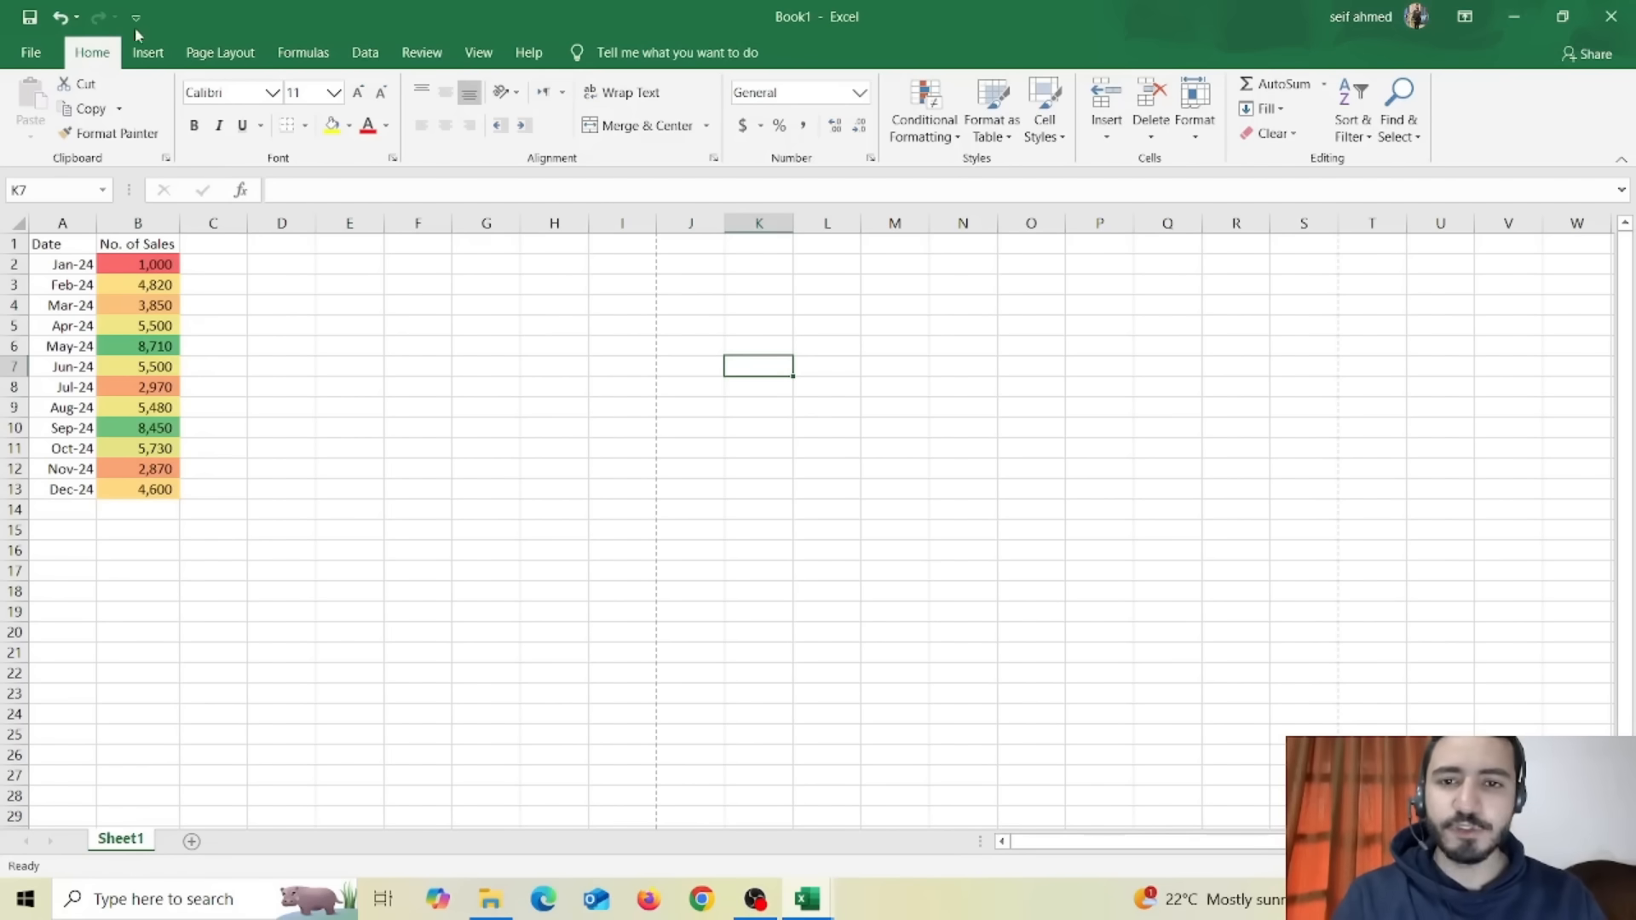
Step: Convert A1:B13 into a formatted table with headers via Insert > Table
click(149, 52)
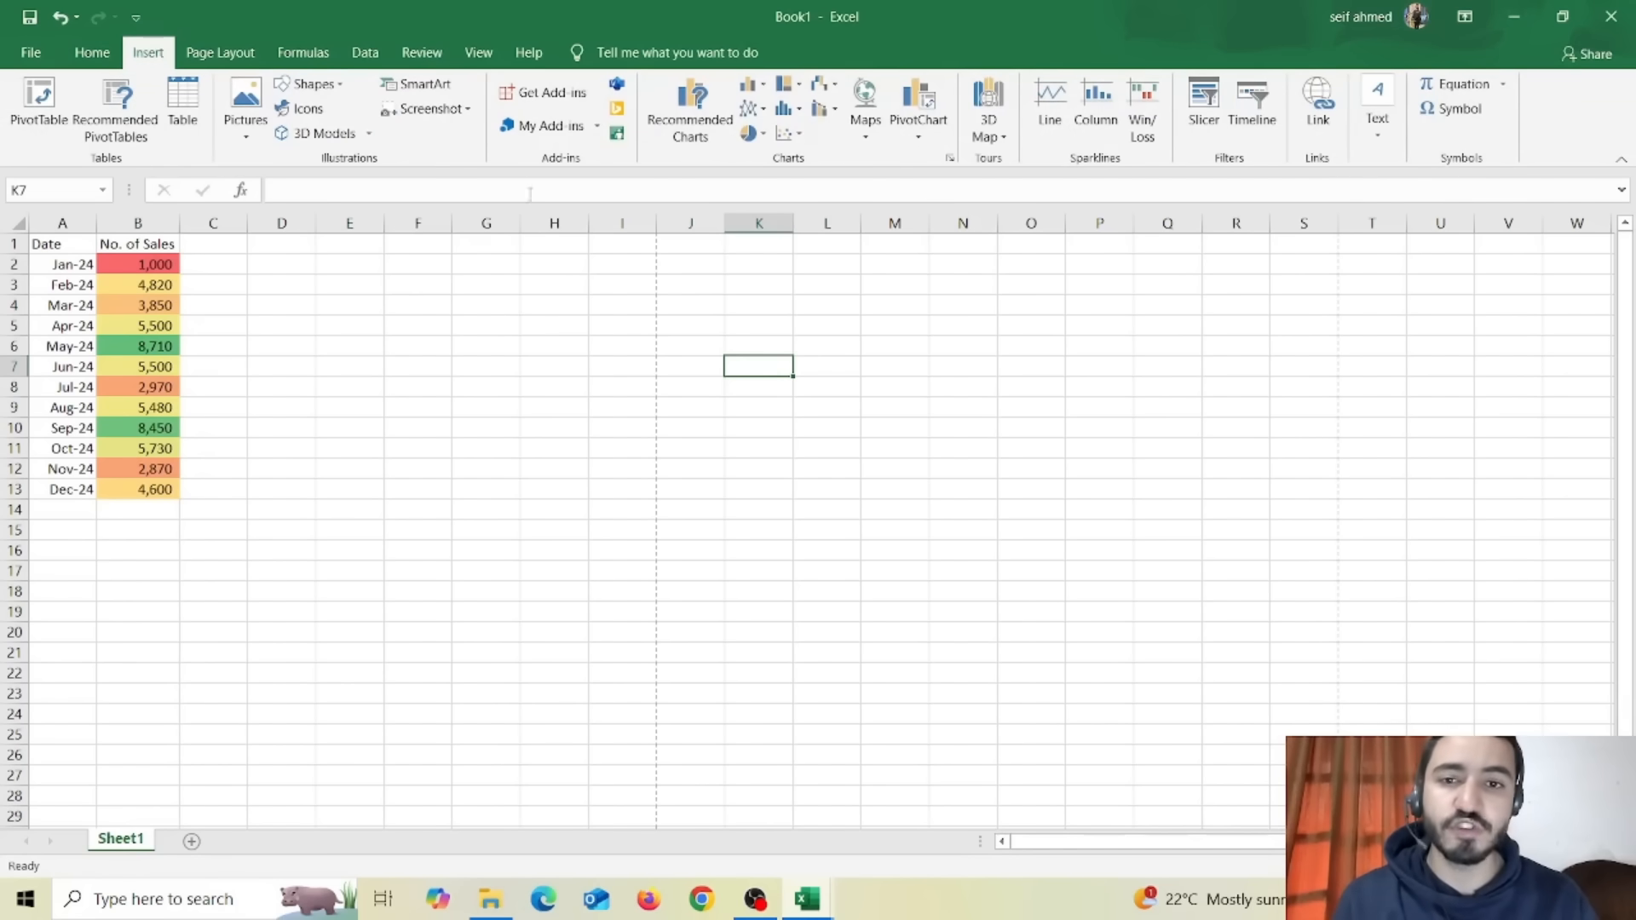
click(62, 264)
drag(52, 245, 128, 490)
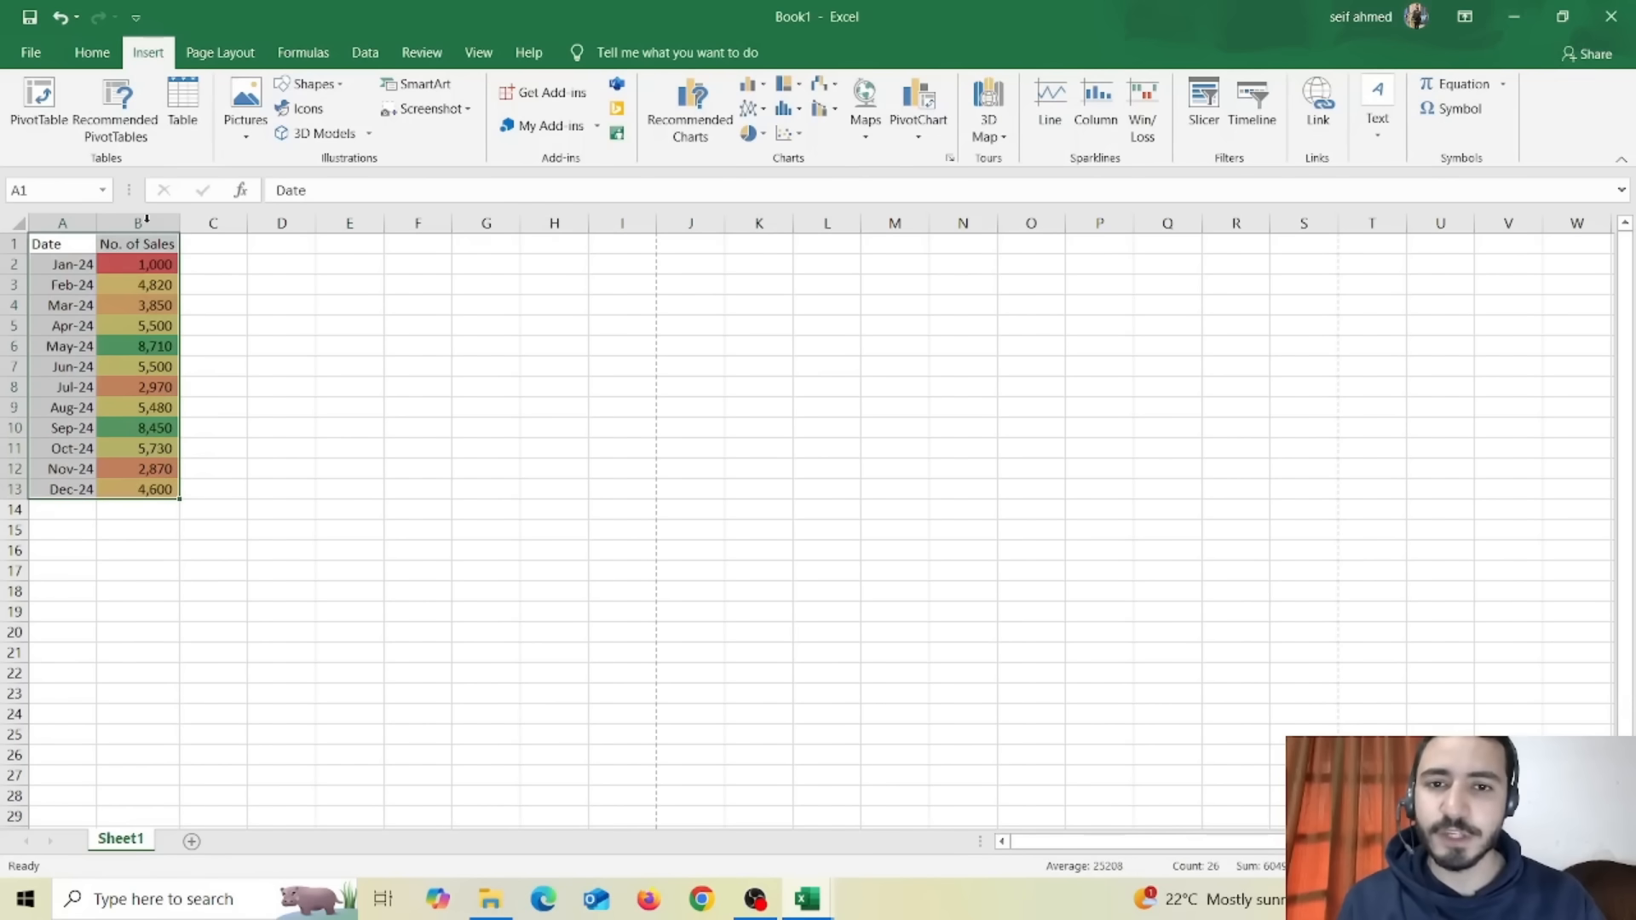
click(183, 102)
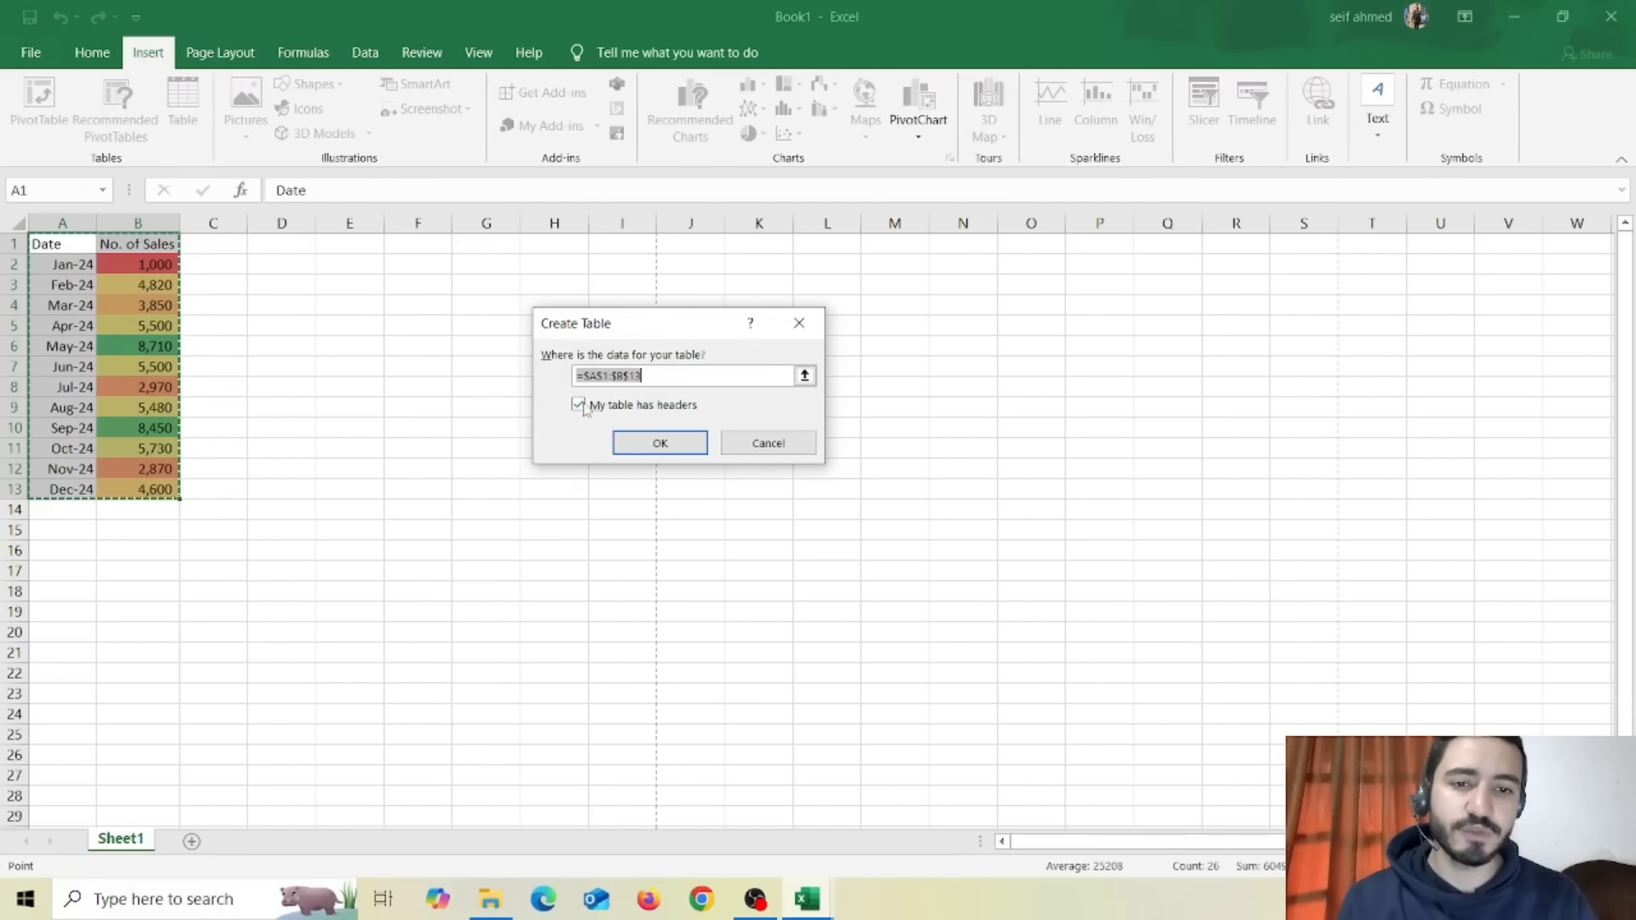
click(661, 443)
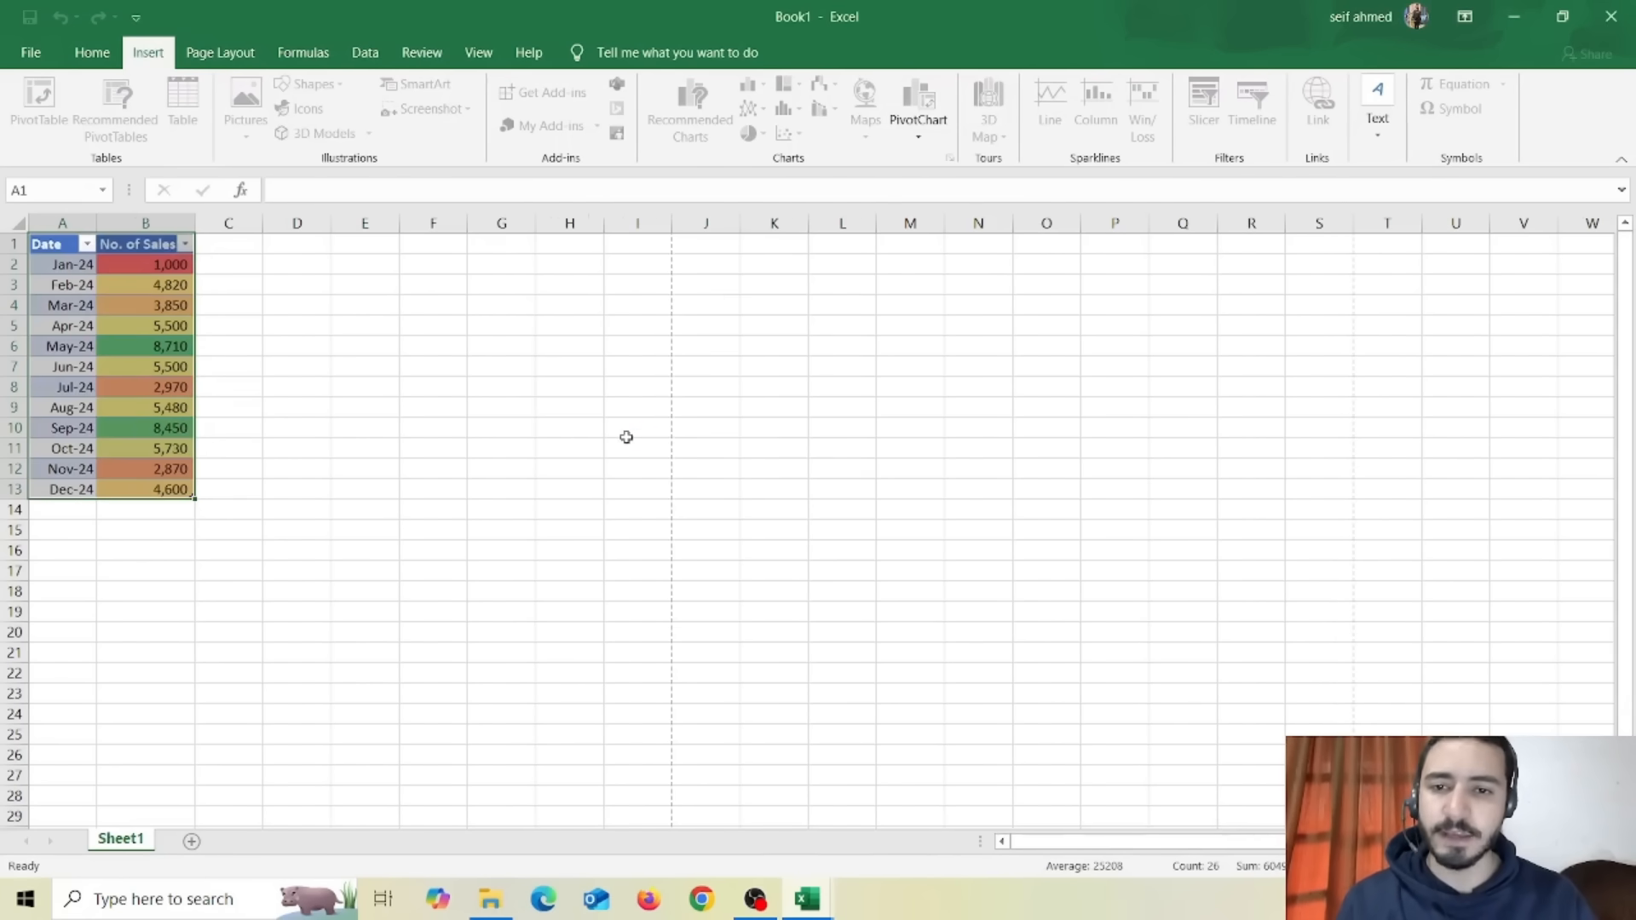
click(111, 323)
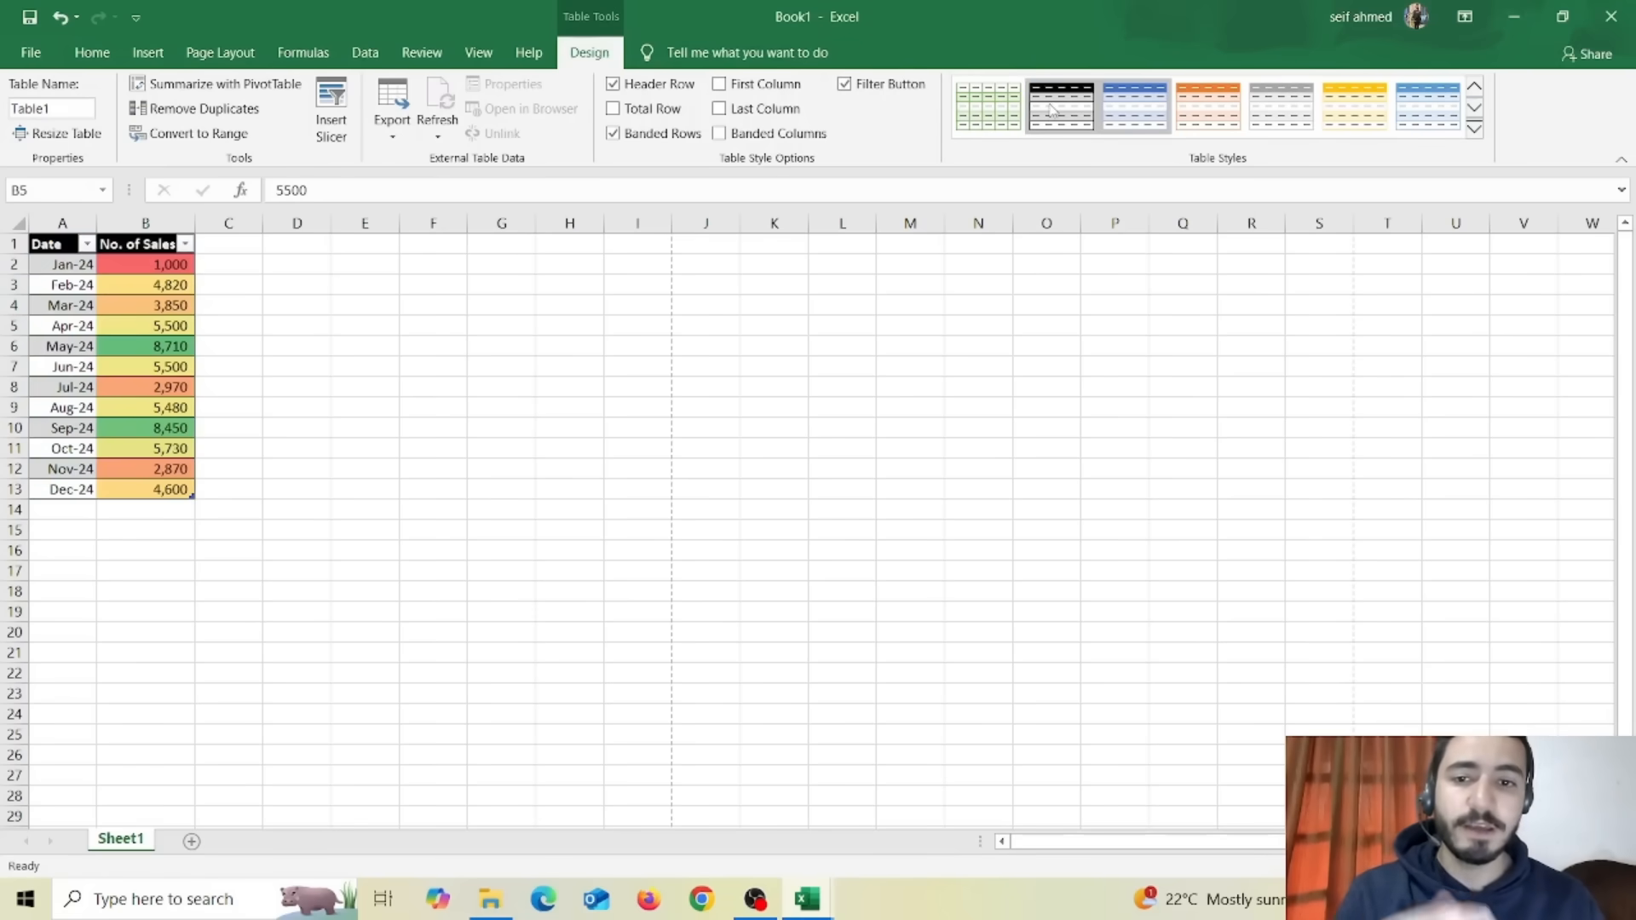
click(480, 383)
click(361, 429)
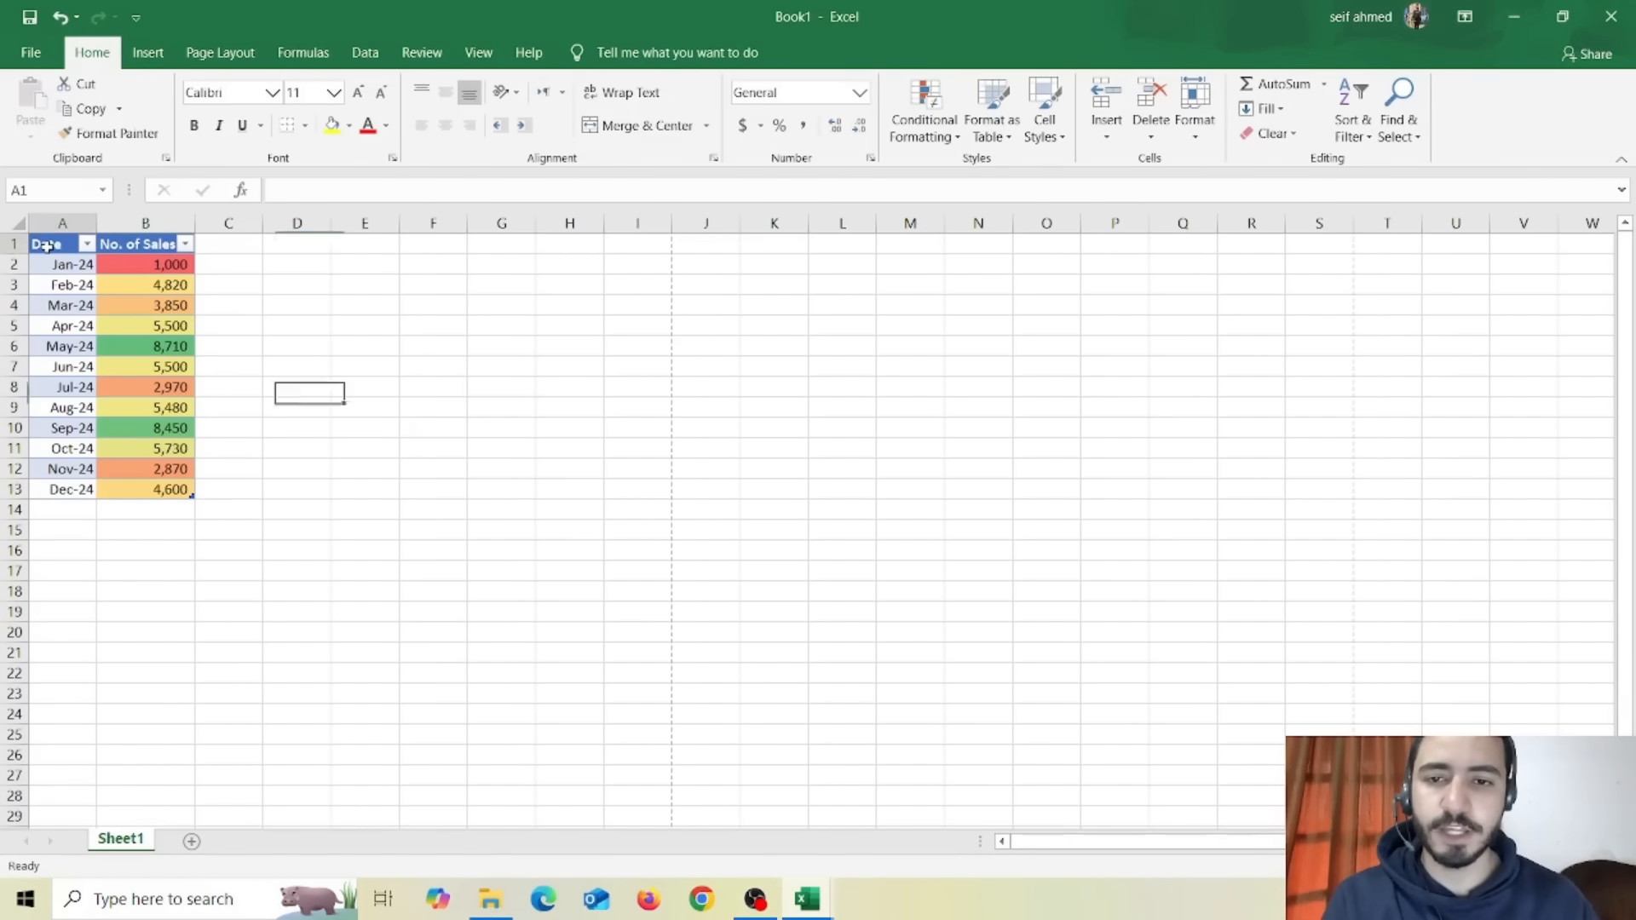
Step: Add a total row with AutoSum, then switch its function to Average
drag(45, 244, 152, 484)
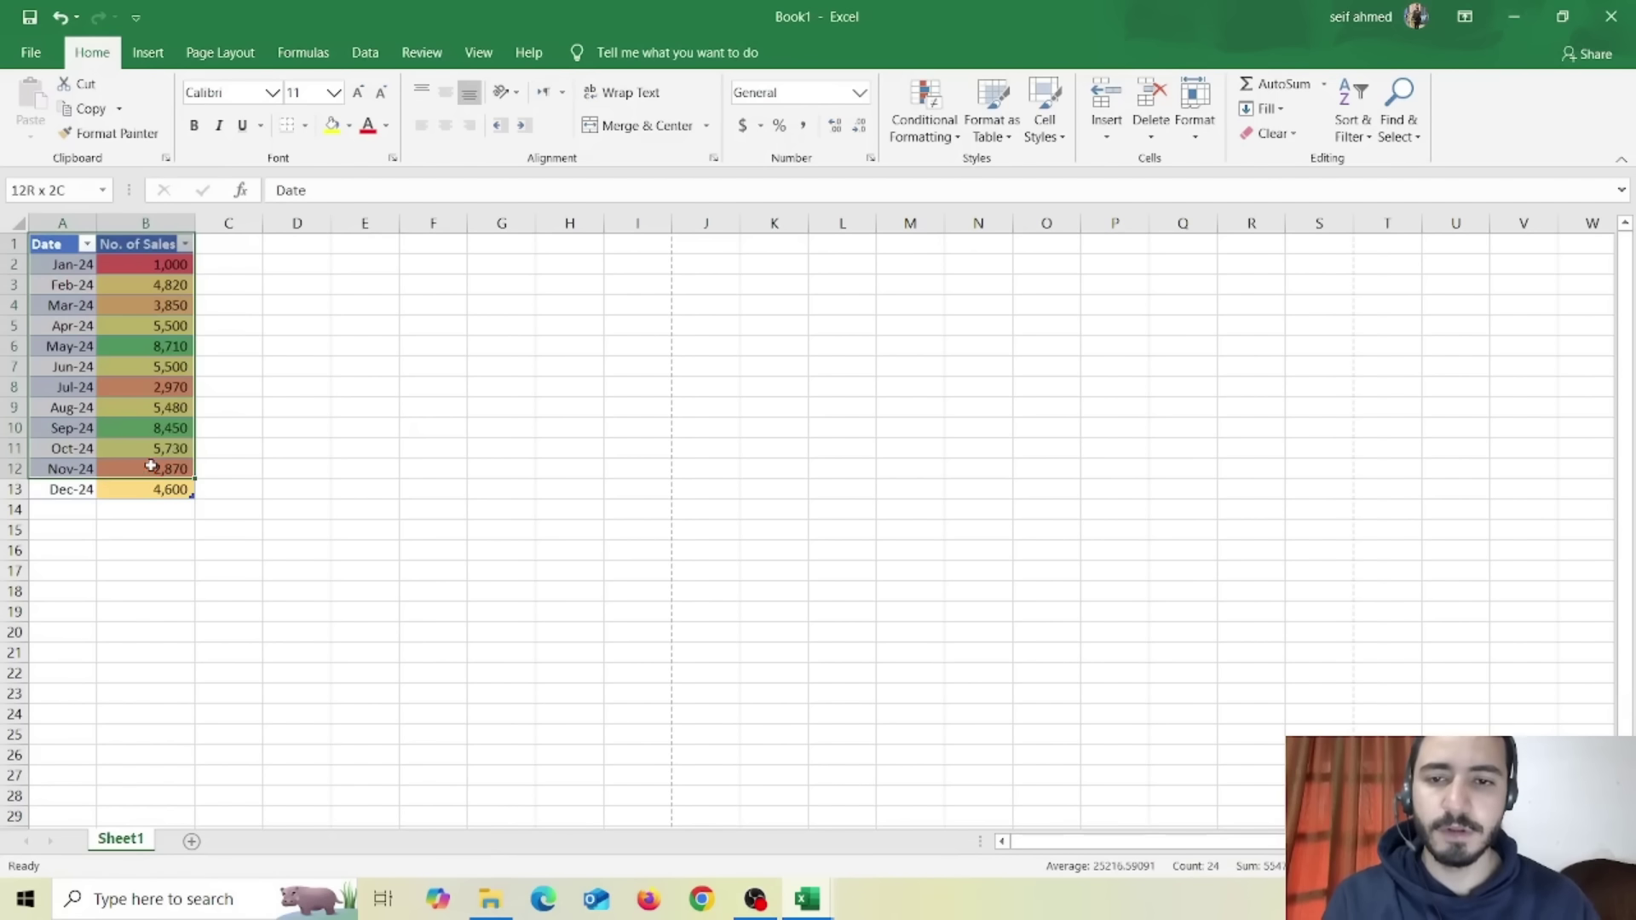
click(1283, 84)
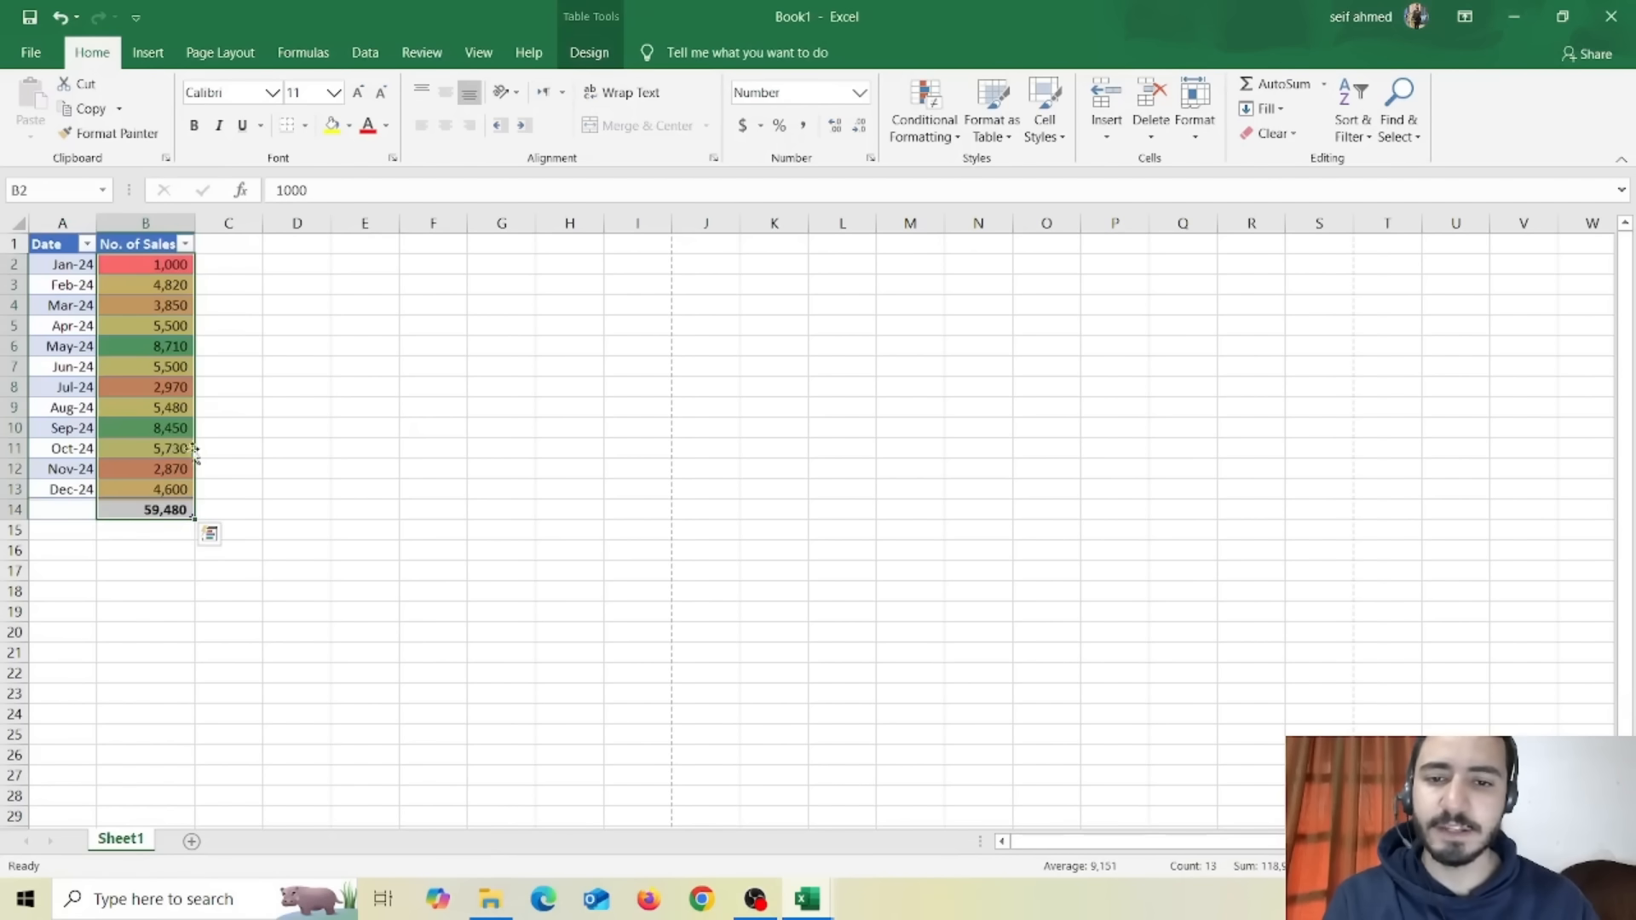
click(297, 488)
click(179, 509)
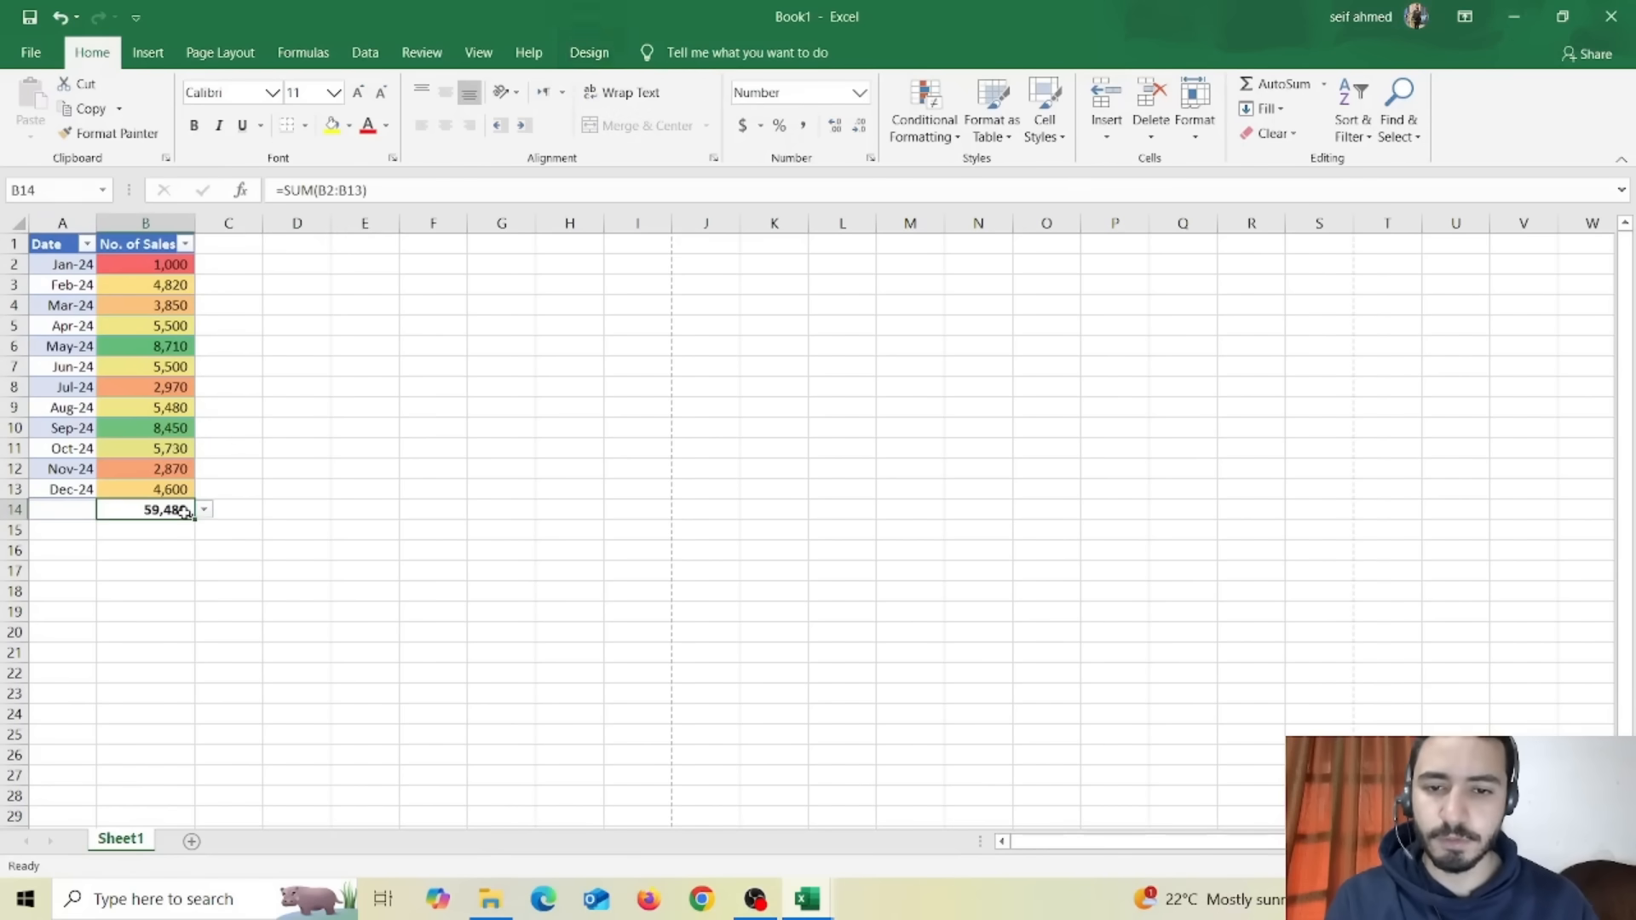
click(204, 513)
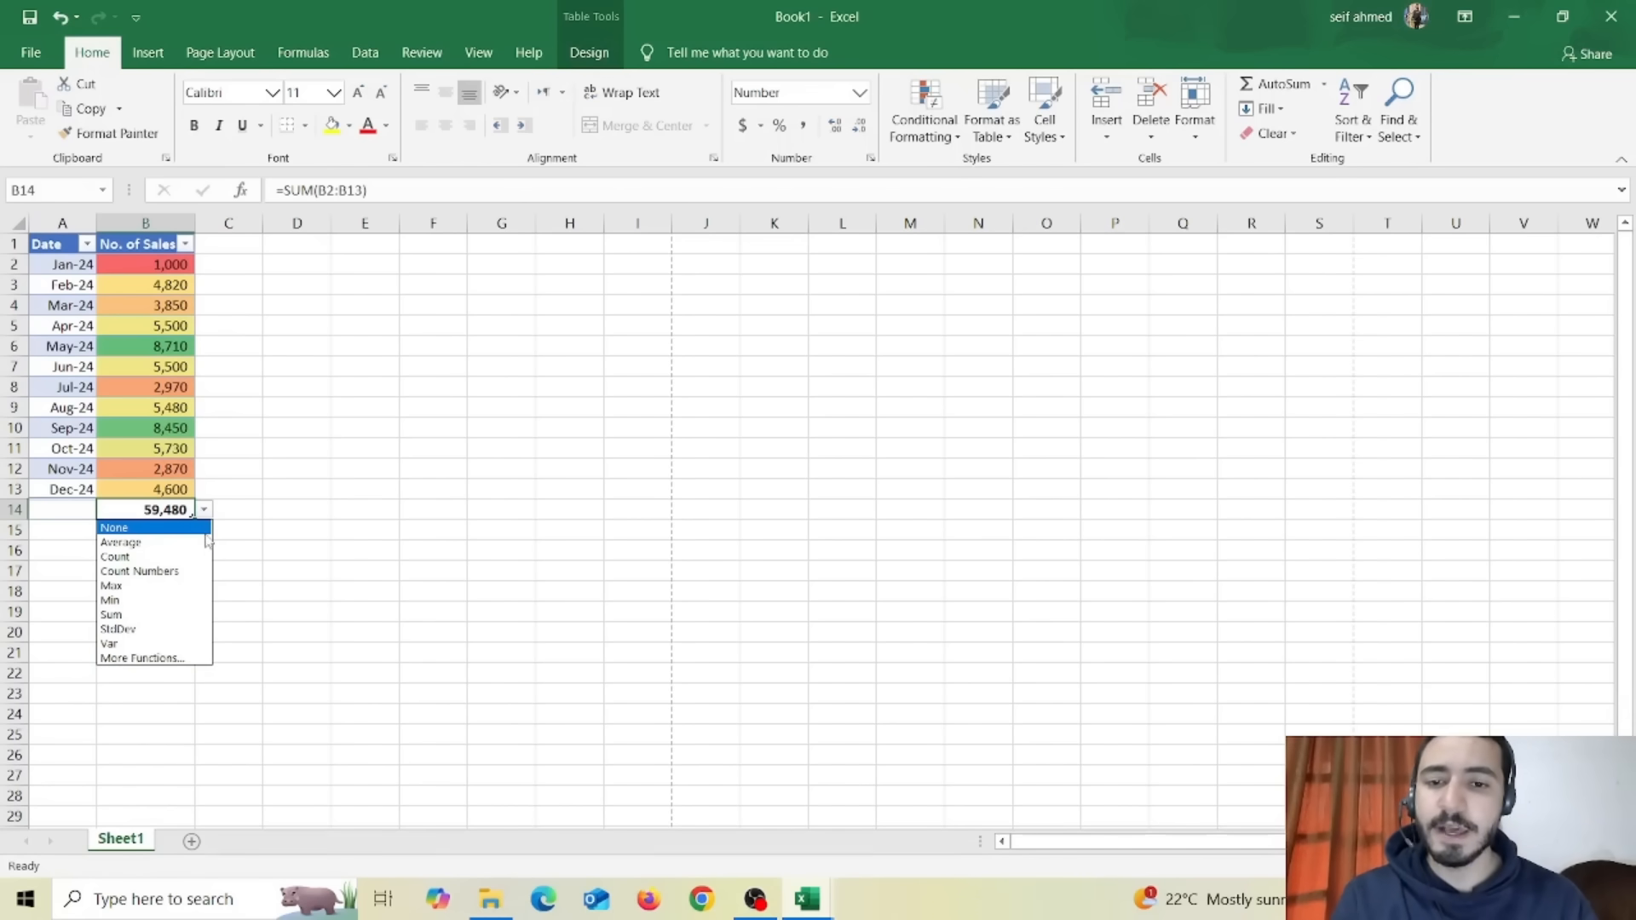
click(165, 544)
click(578, 489)
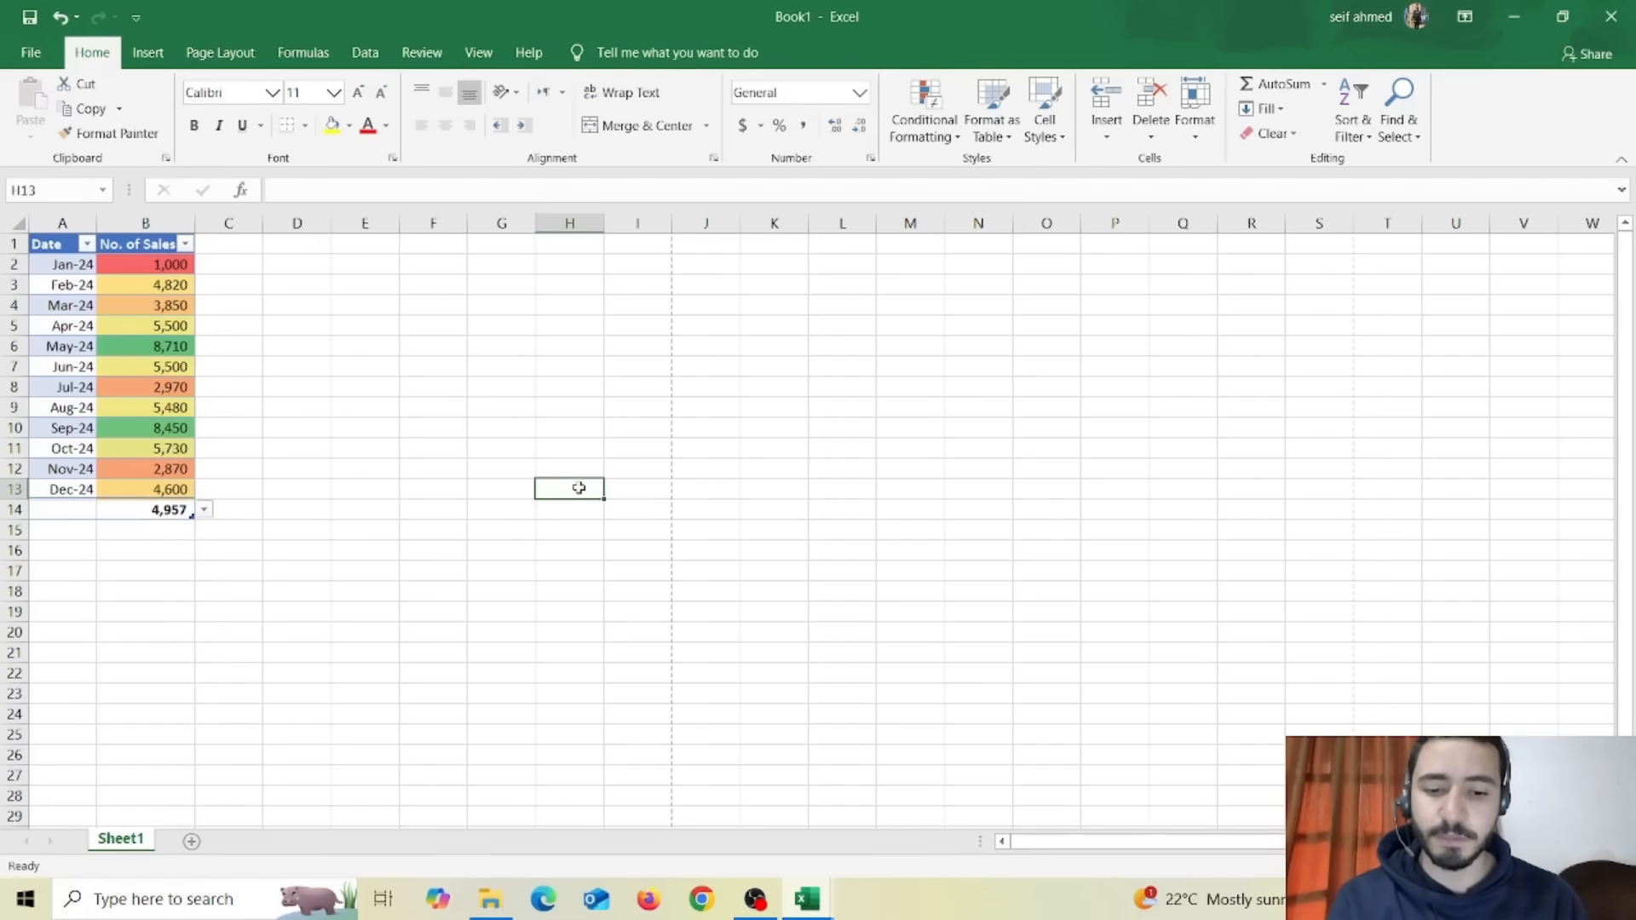
Step: Switch the total row back to Sum, giving 59,480
click(206, 510)
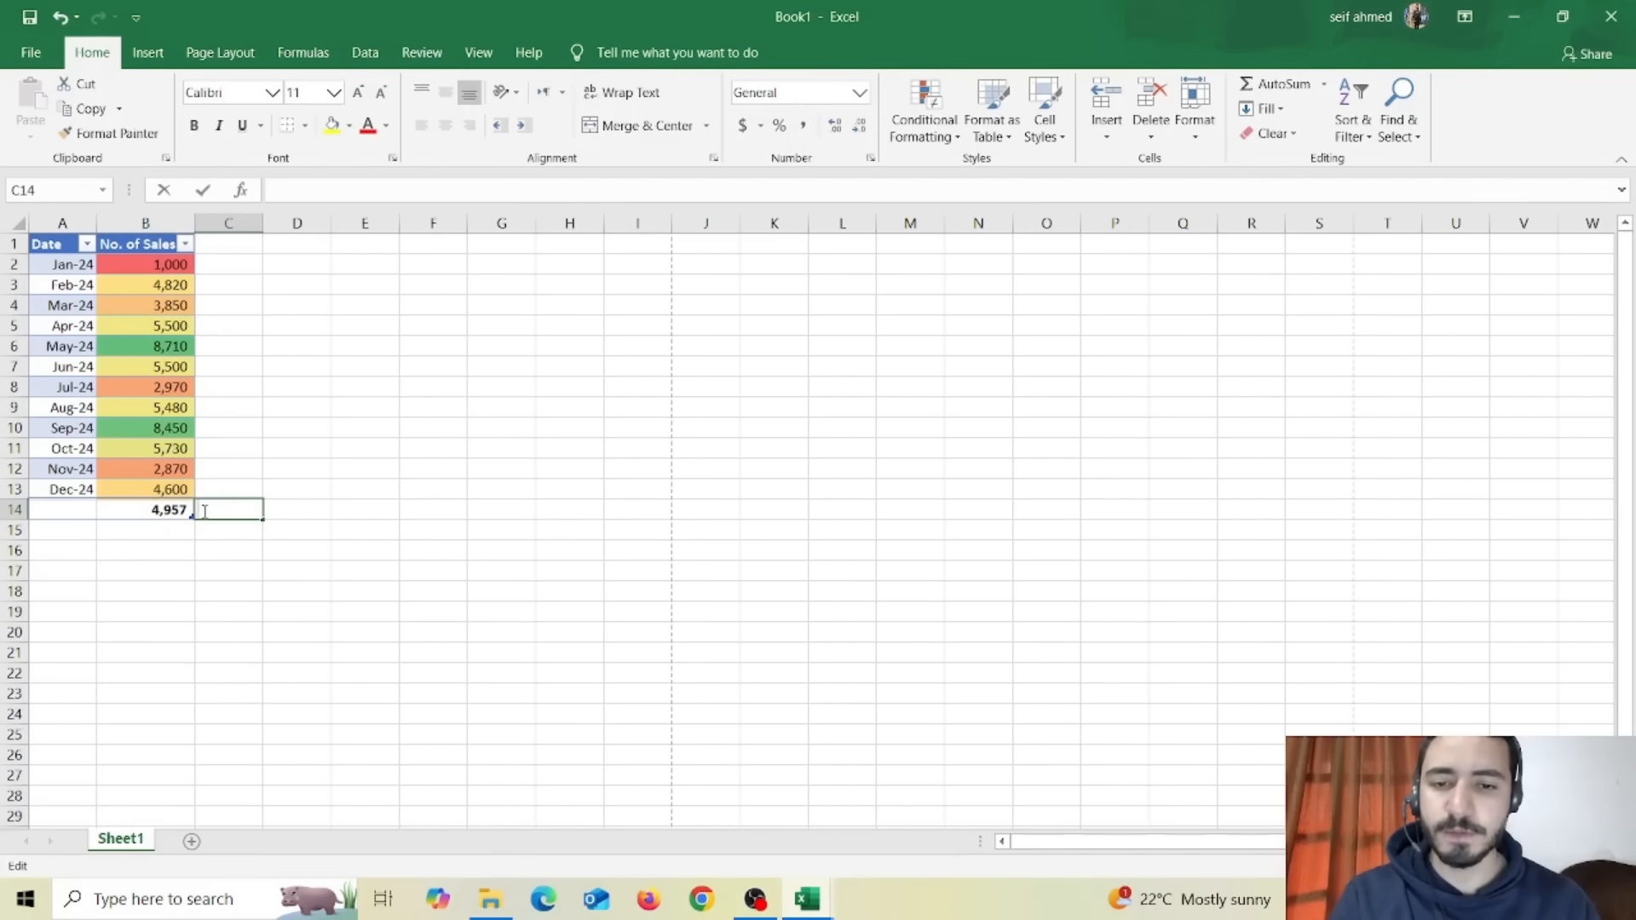
double_click(180, 510)
click(202, 510)
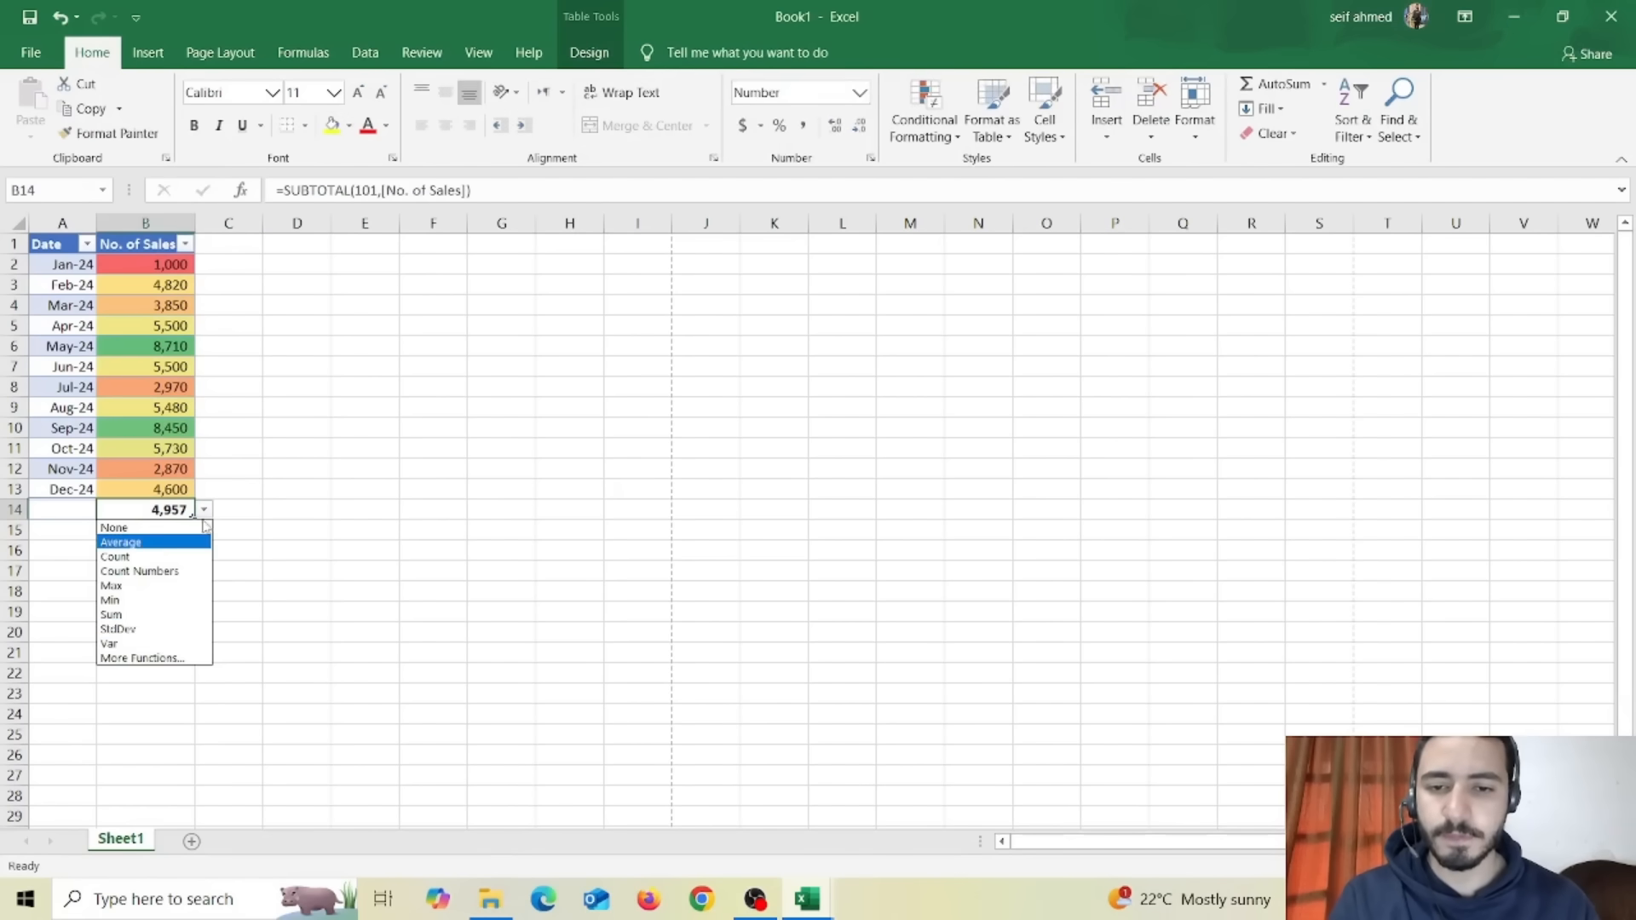
click(120, 616)
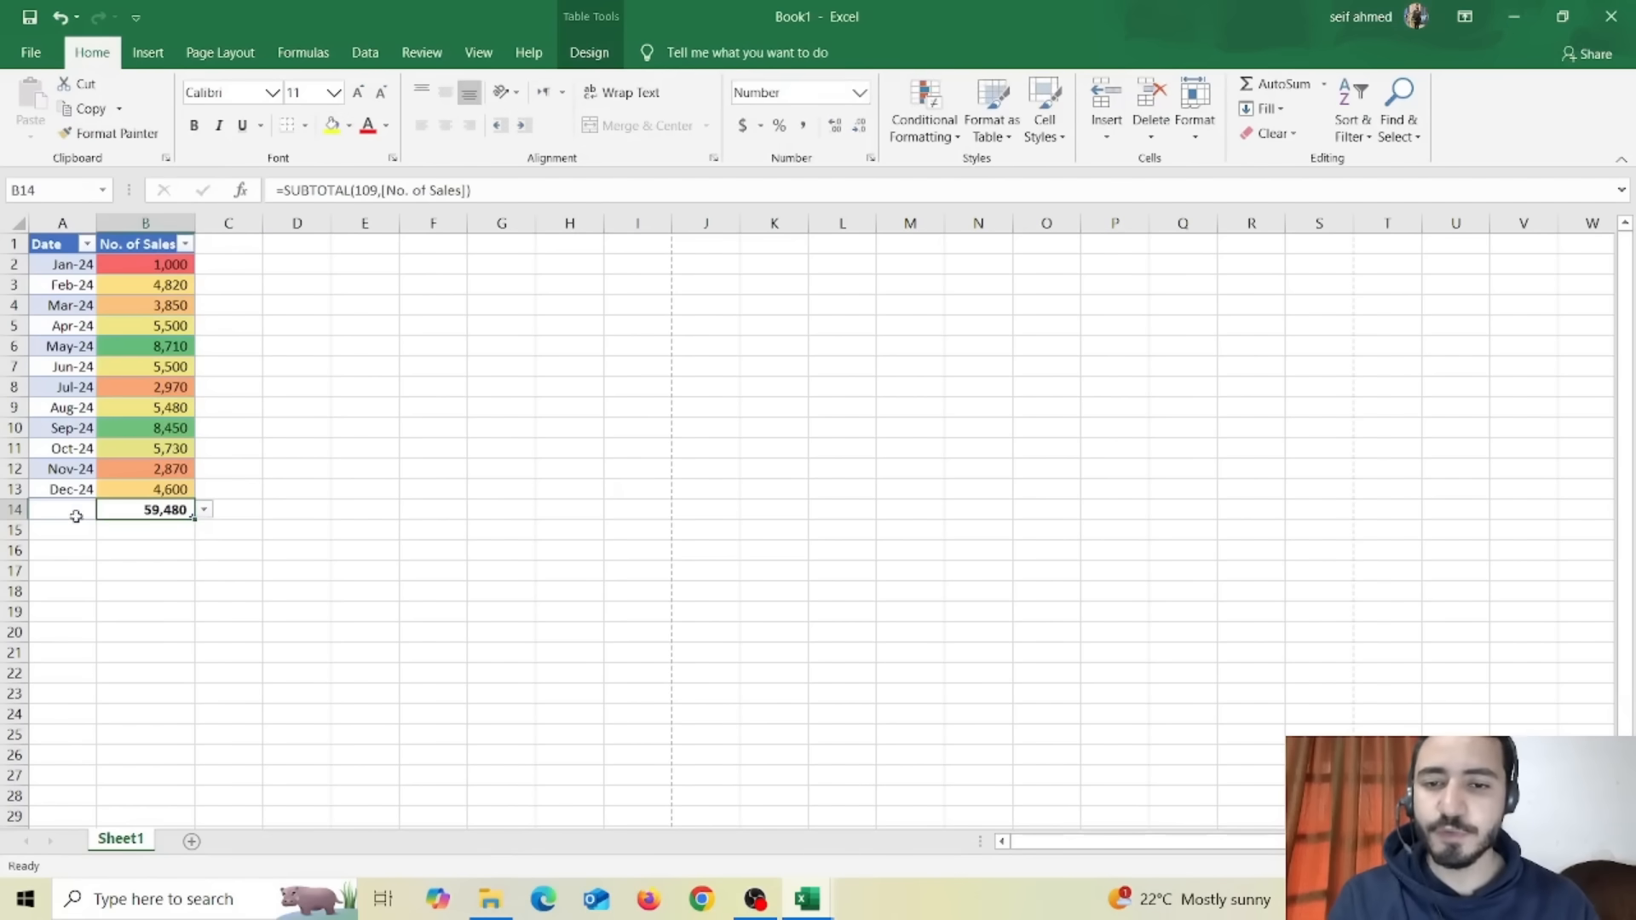
Step: Insert a blank row above the total and test a new sales entry
click(15, 509)
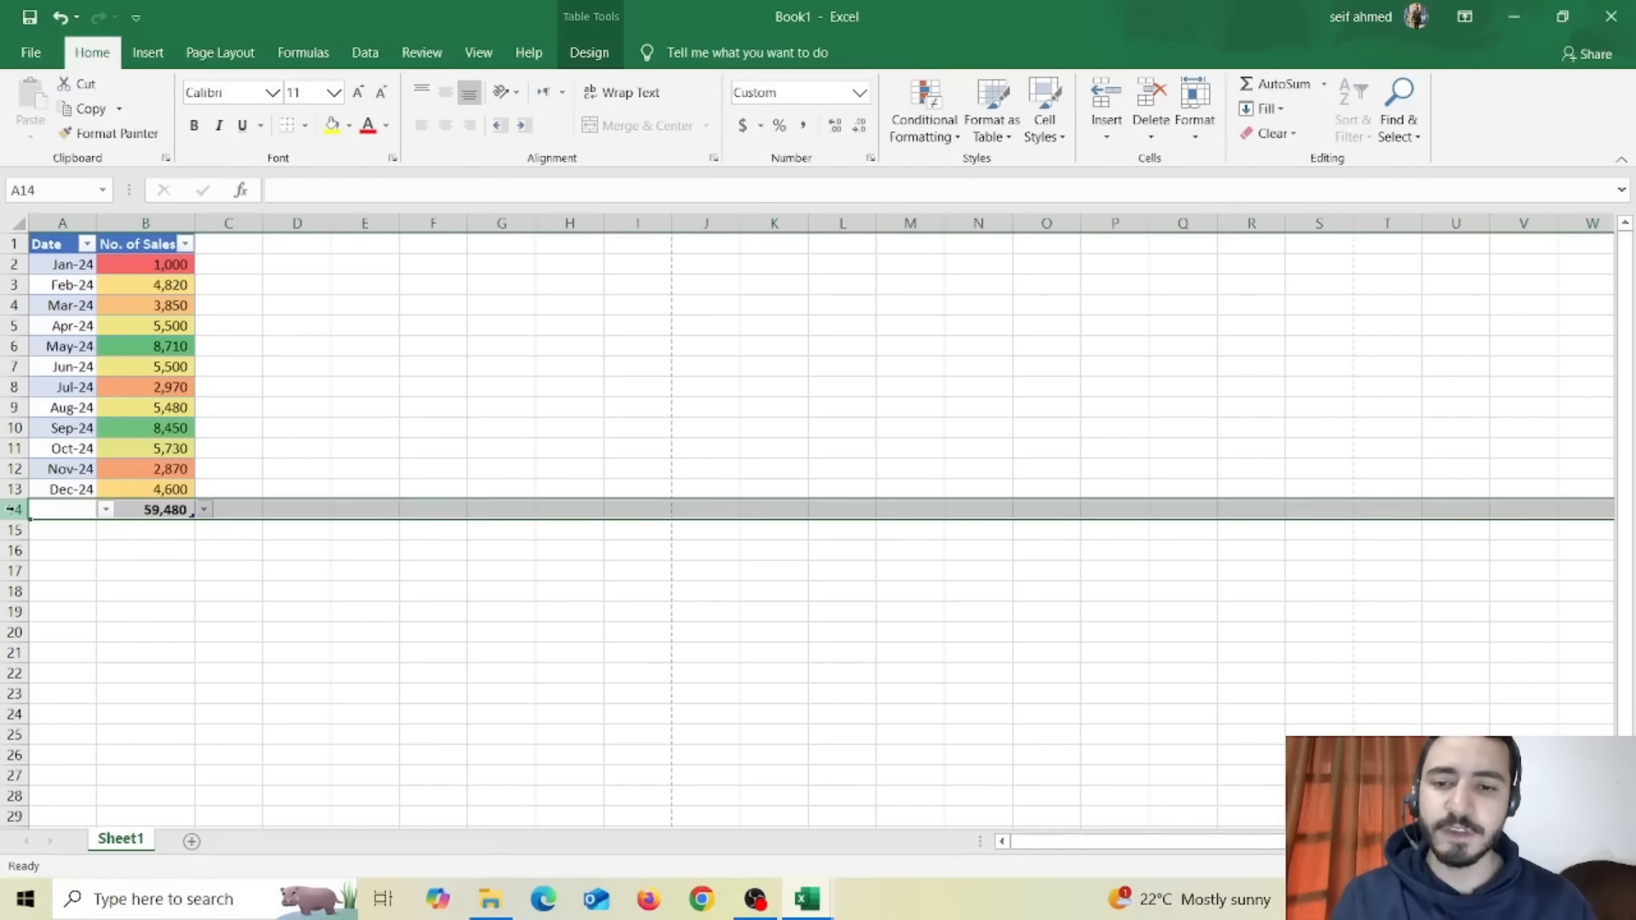
right_click(14, 509)
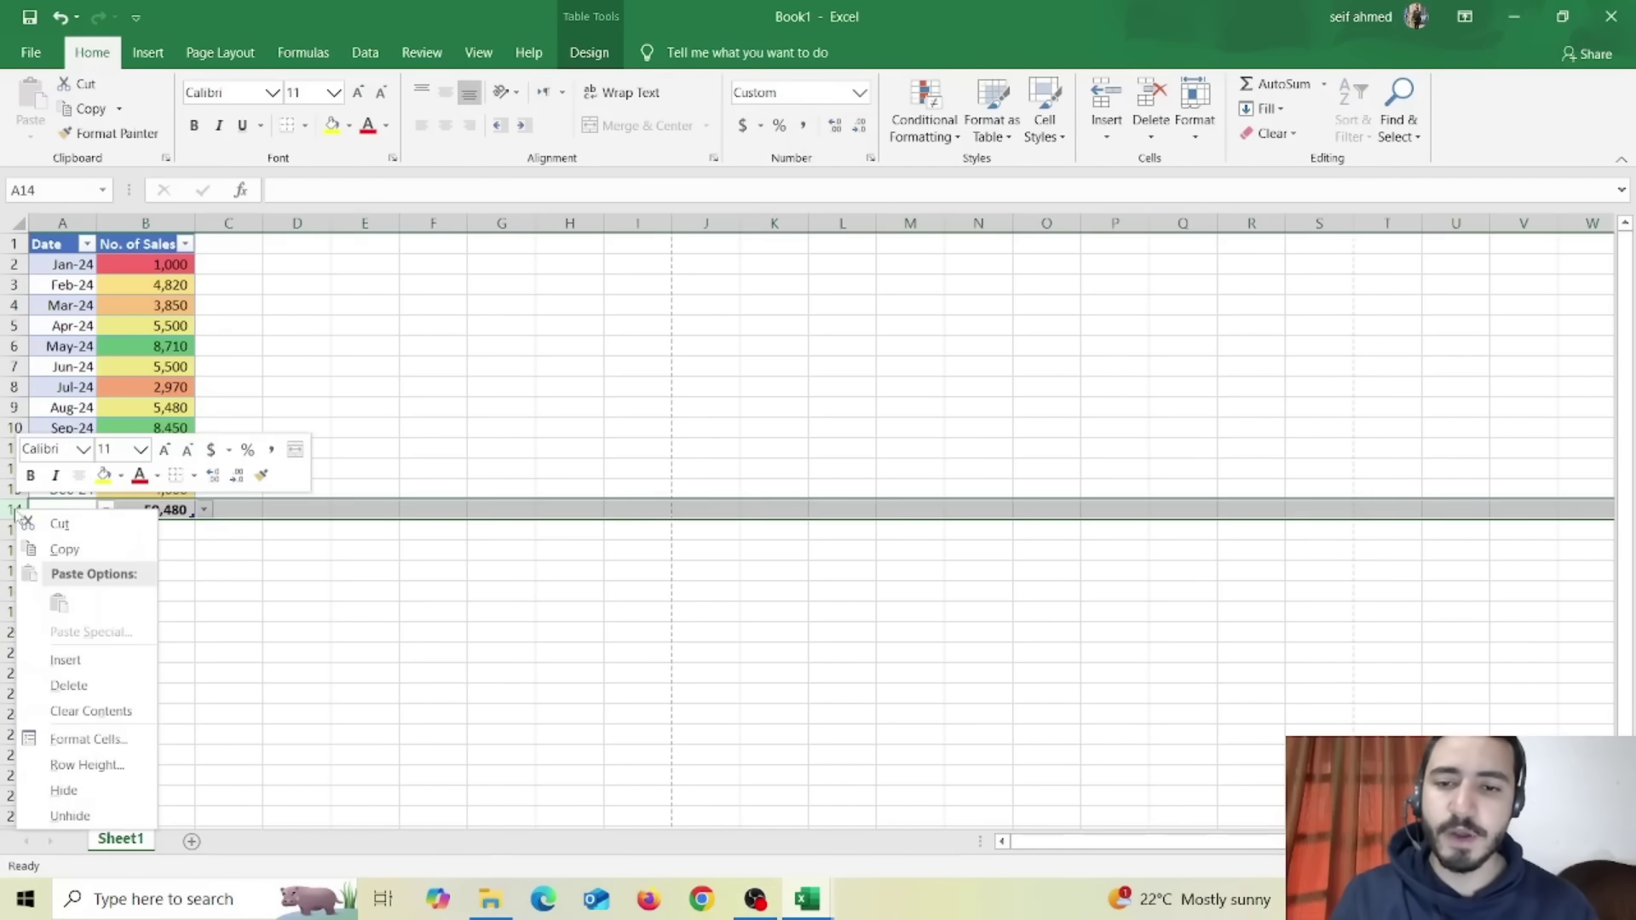
click(65, 660)
click(144, 508)
text(5000)
key(Return)
Step: Undo the test entry and remove the inserted row, restoring the 59,480 total
key(shift+space)
key(ctrl+minus)
click(348, 534)
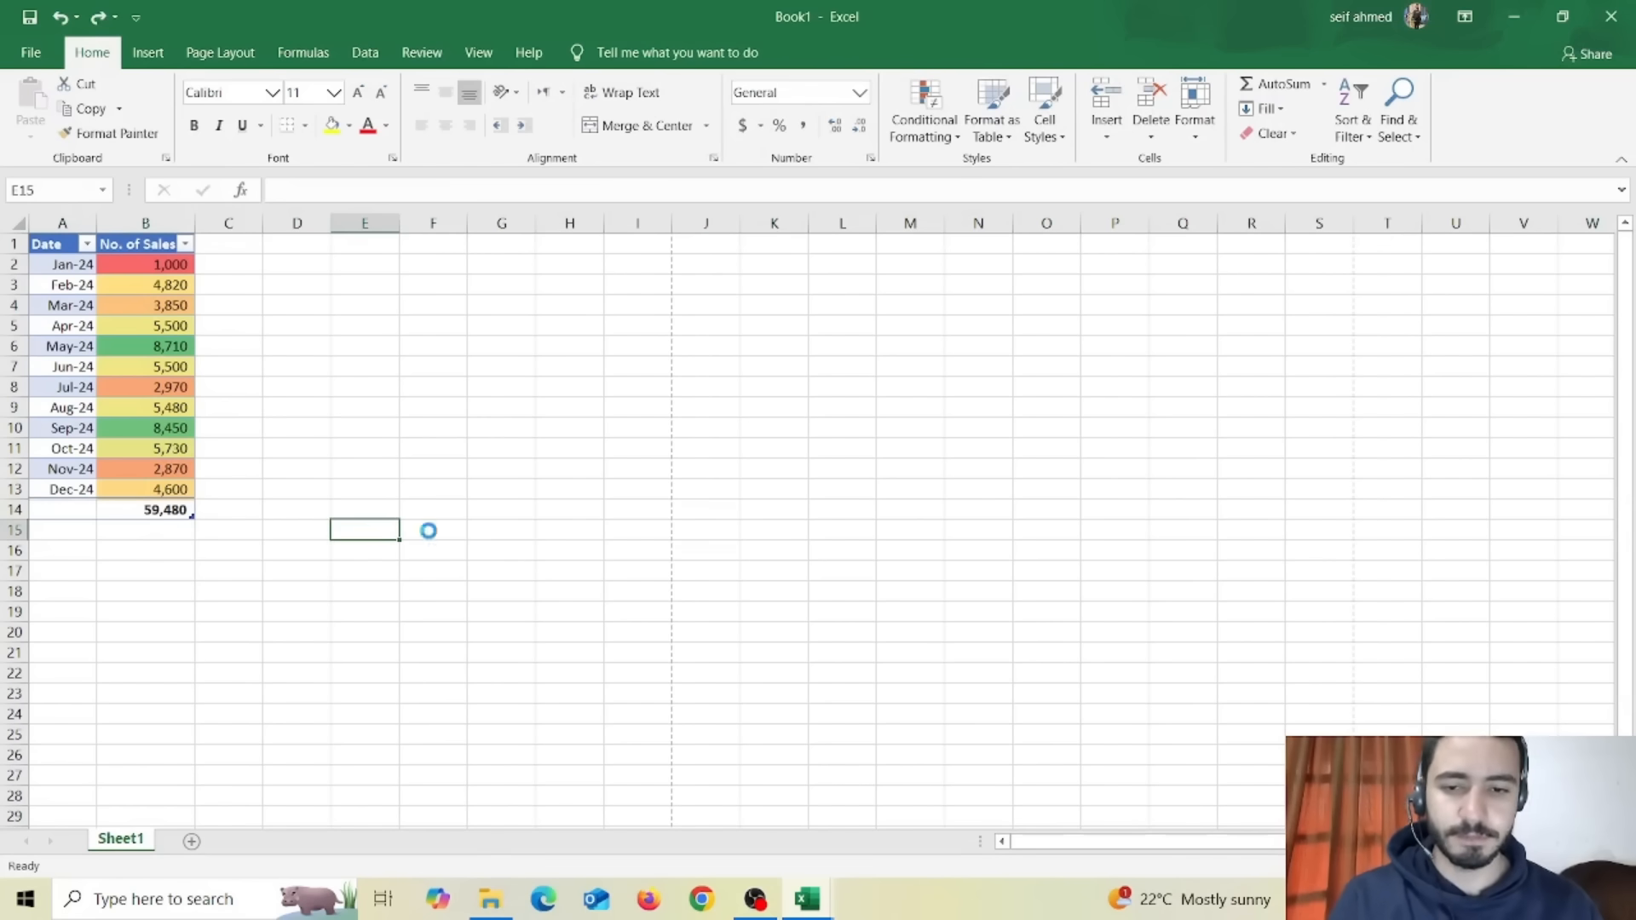
click(370, 590)
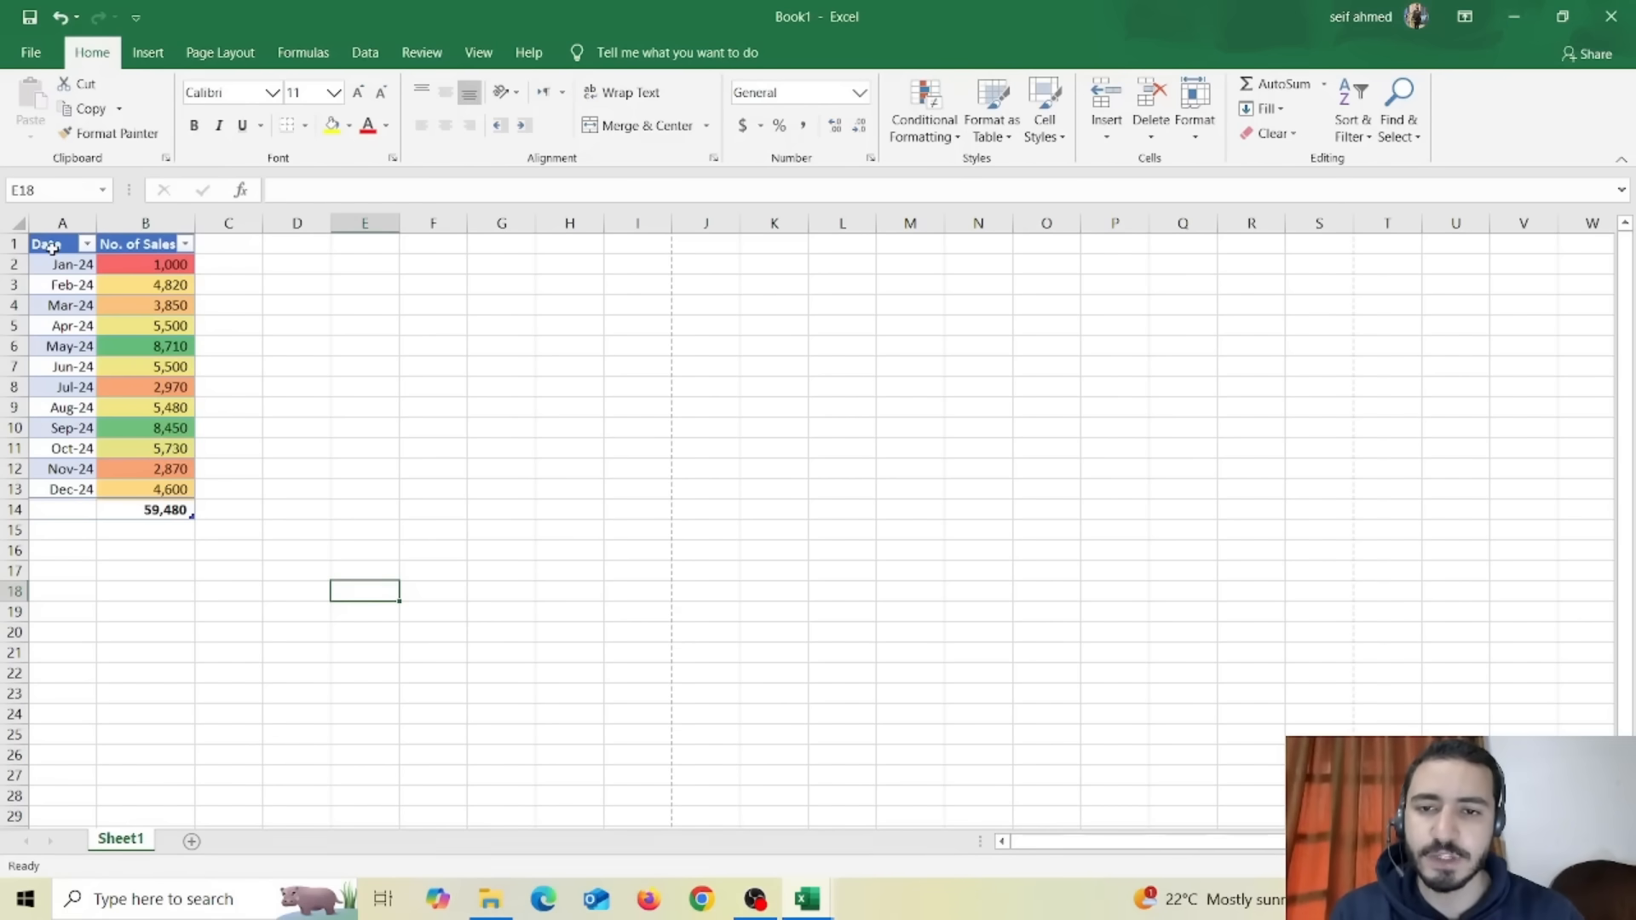
Step: Chart the A1:B14 sales table as the recommended No. of Sales line chart
drag(52, 245, 163, 511)
click(147, 52)
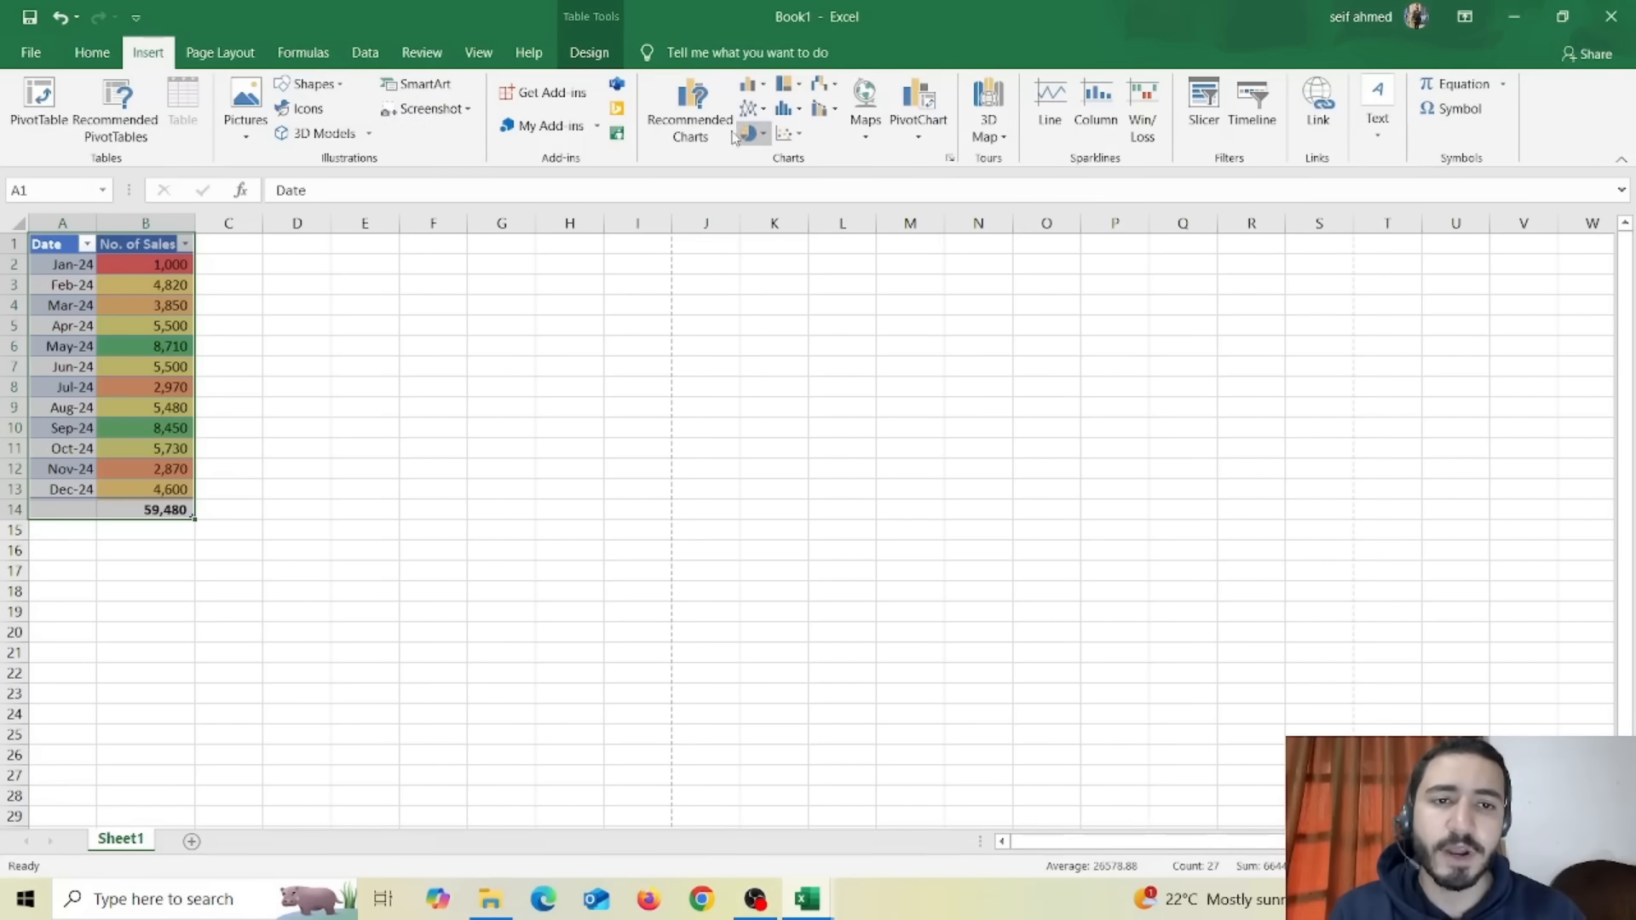
click(697, 112)
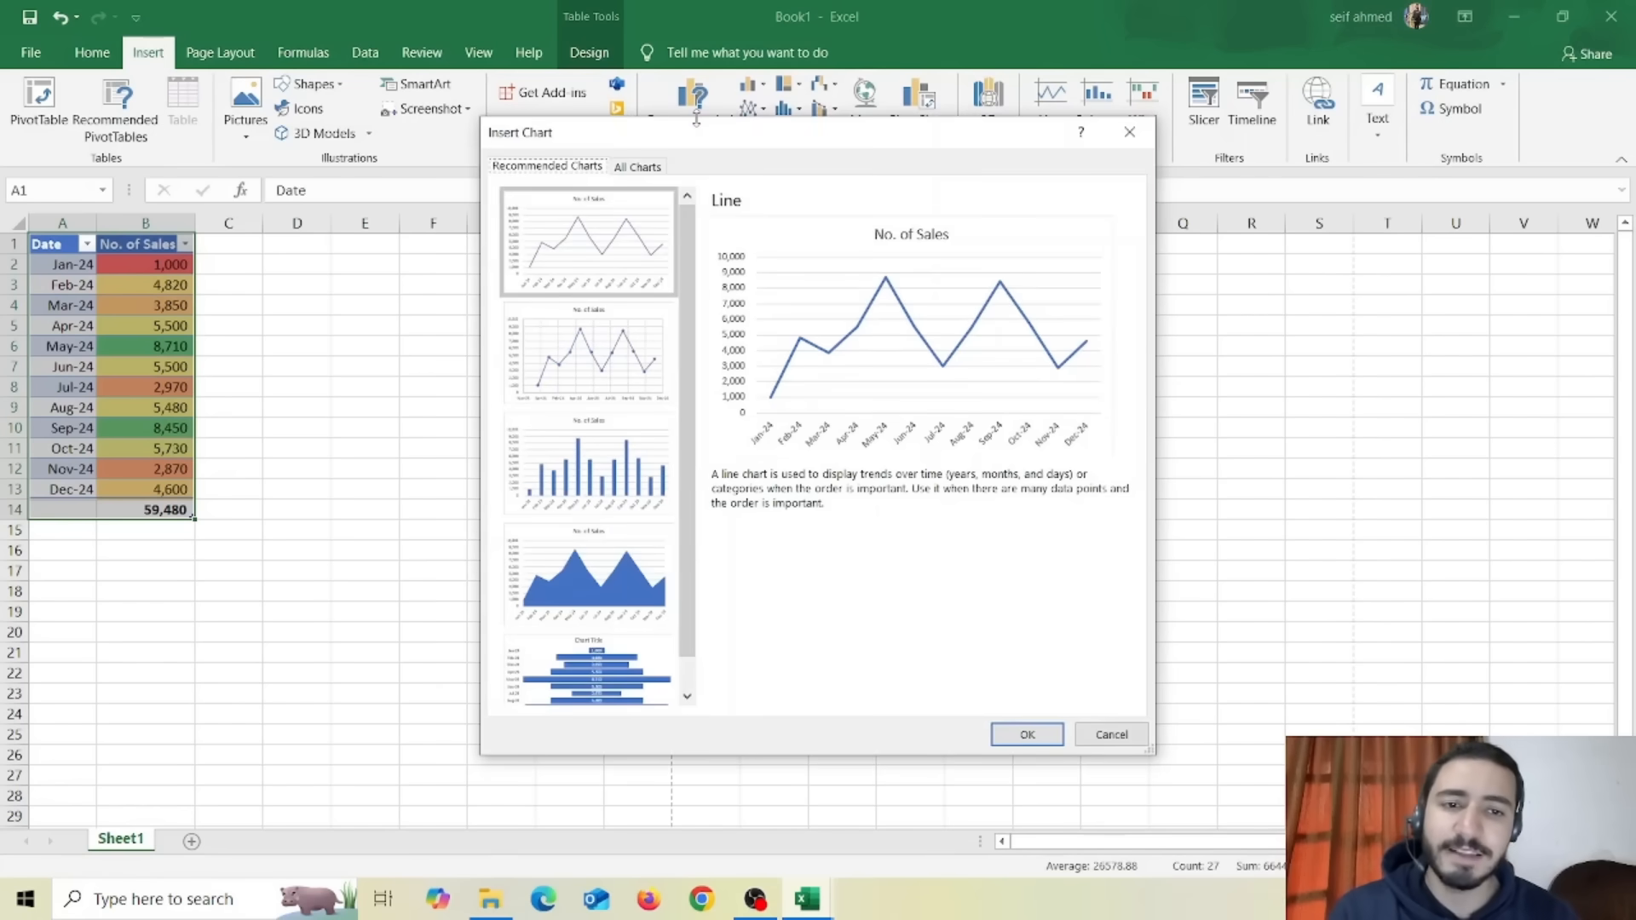
scroll(688, 287, down, 1)
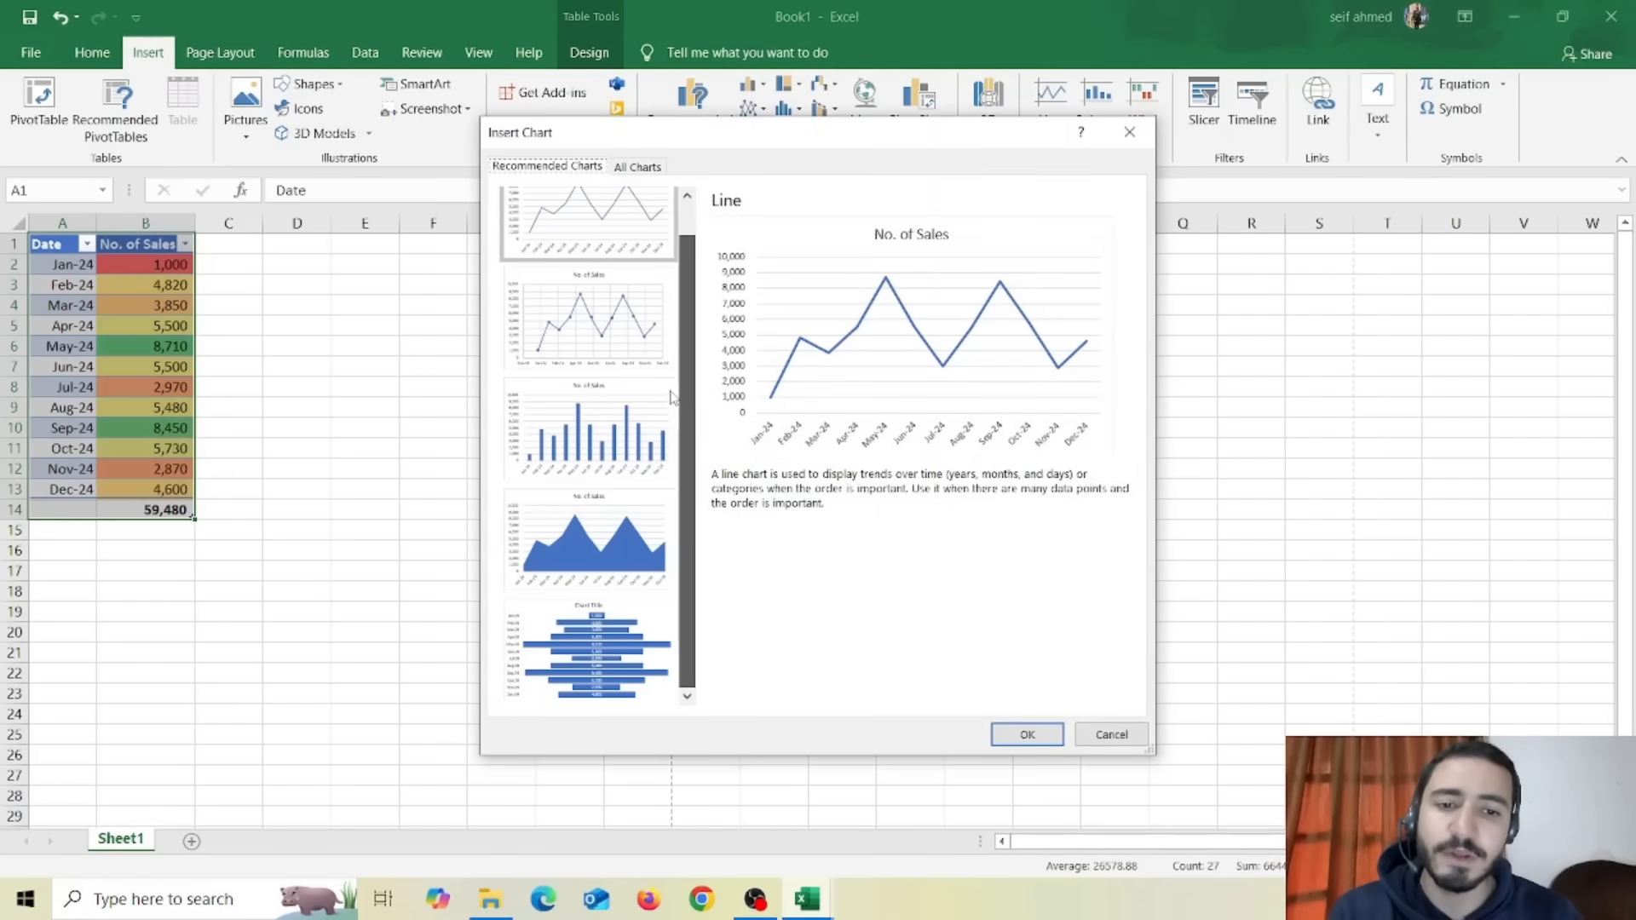
scroll(678, 321, up, 1)
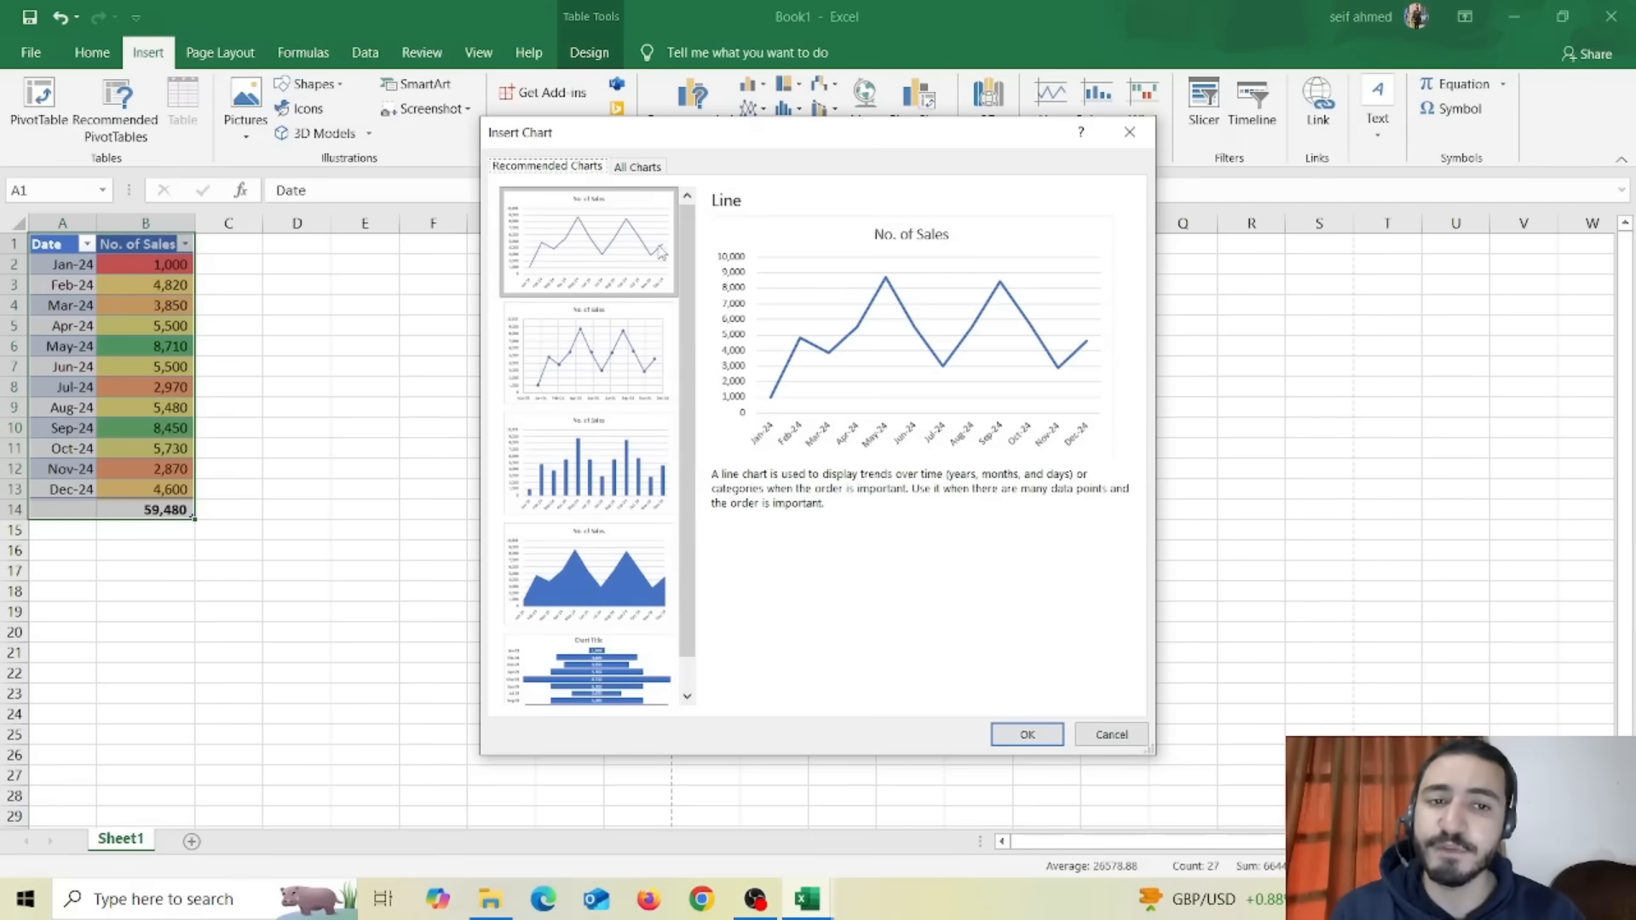
click(1027, 735)
Step: Move the chart beside the table over columns E–L and deselect it via cell N16
drag(702, 407, 496, 338)
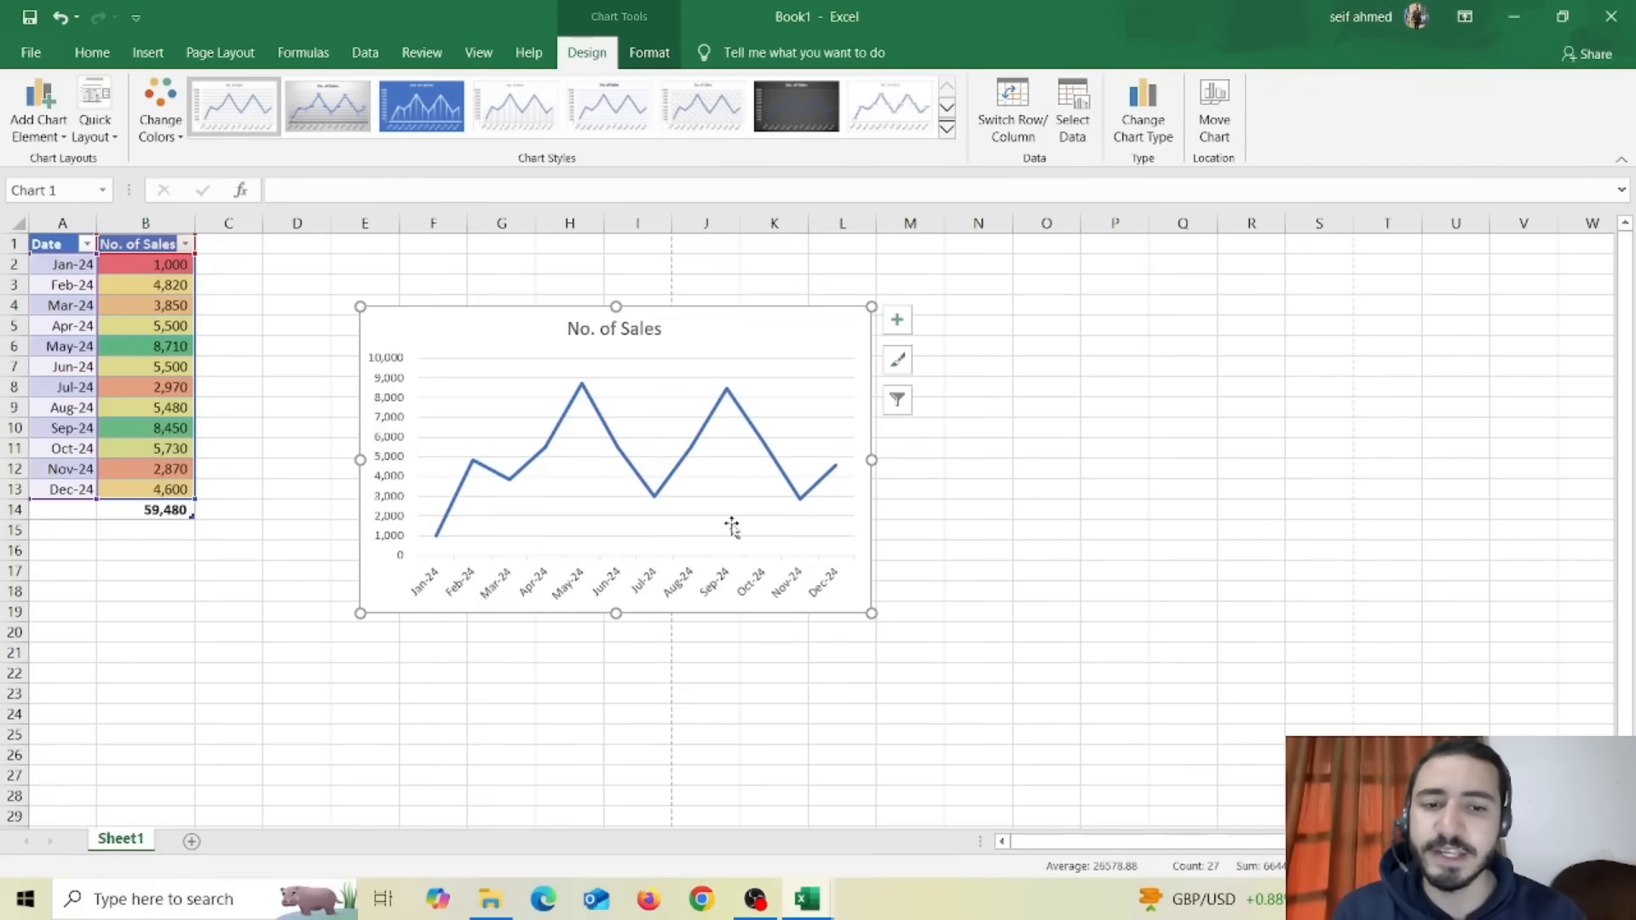
click(978, 550)
click(148, 53)
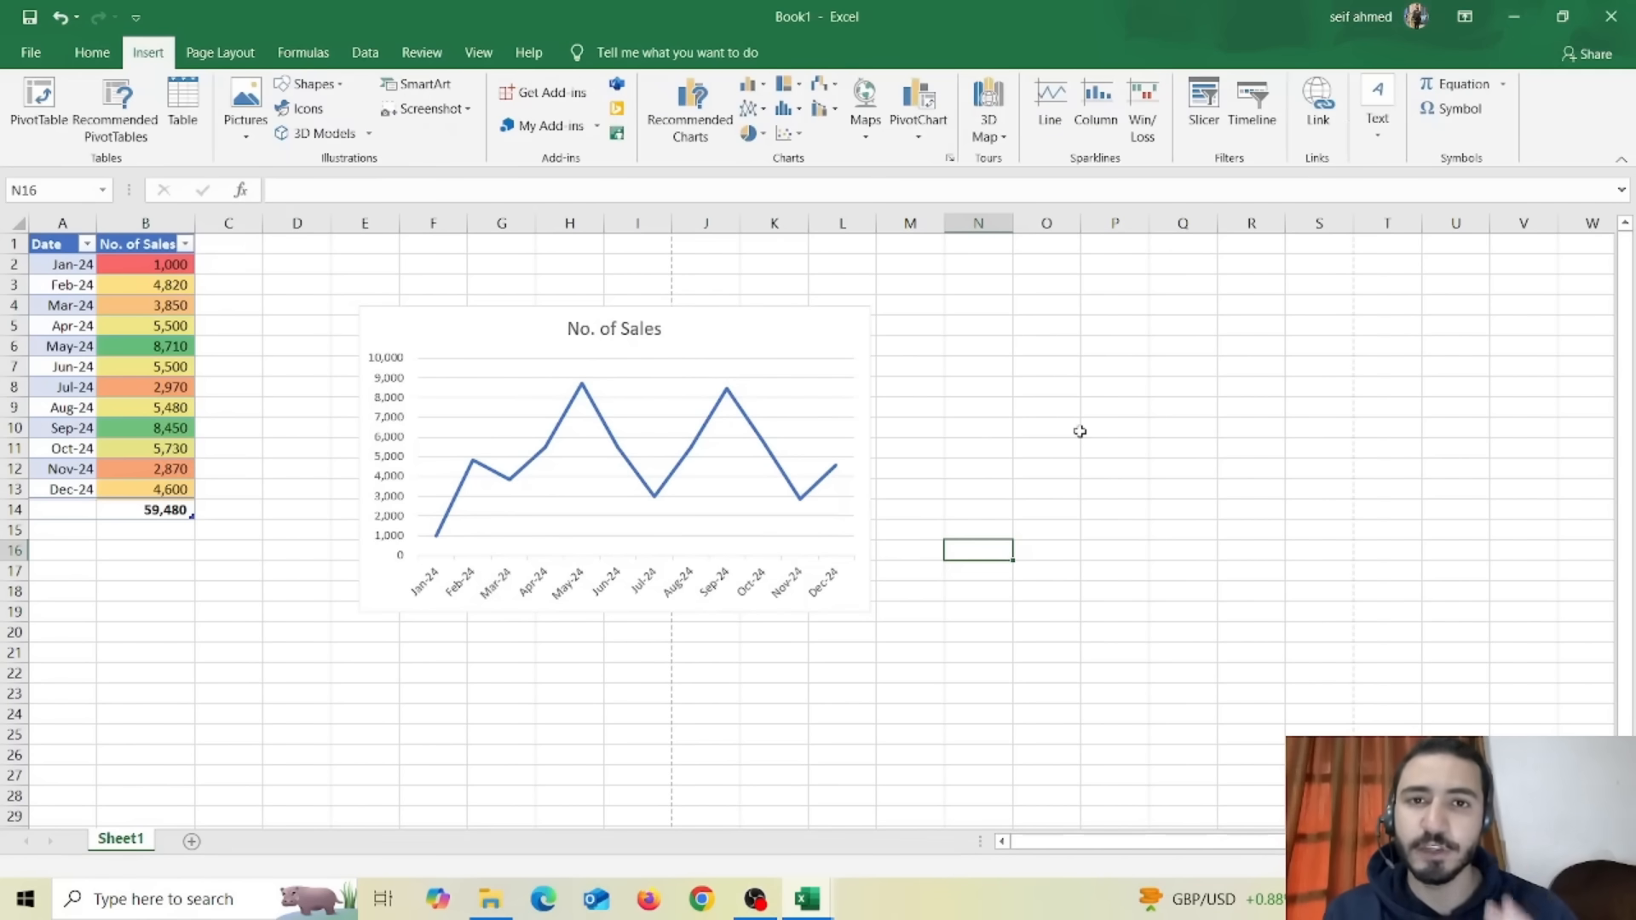
click(1505, 88)
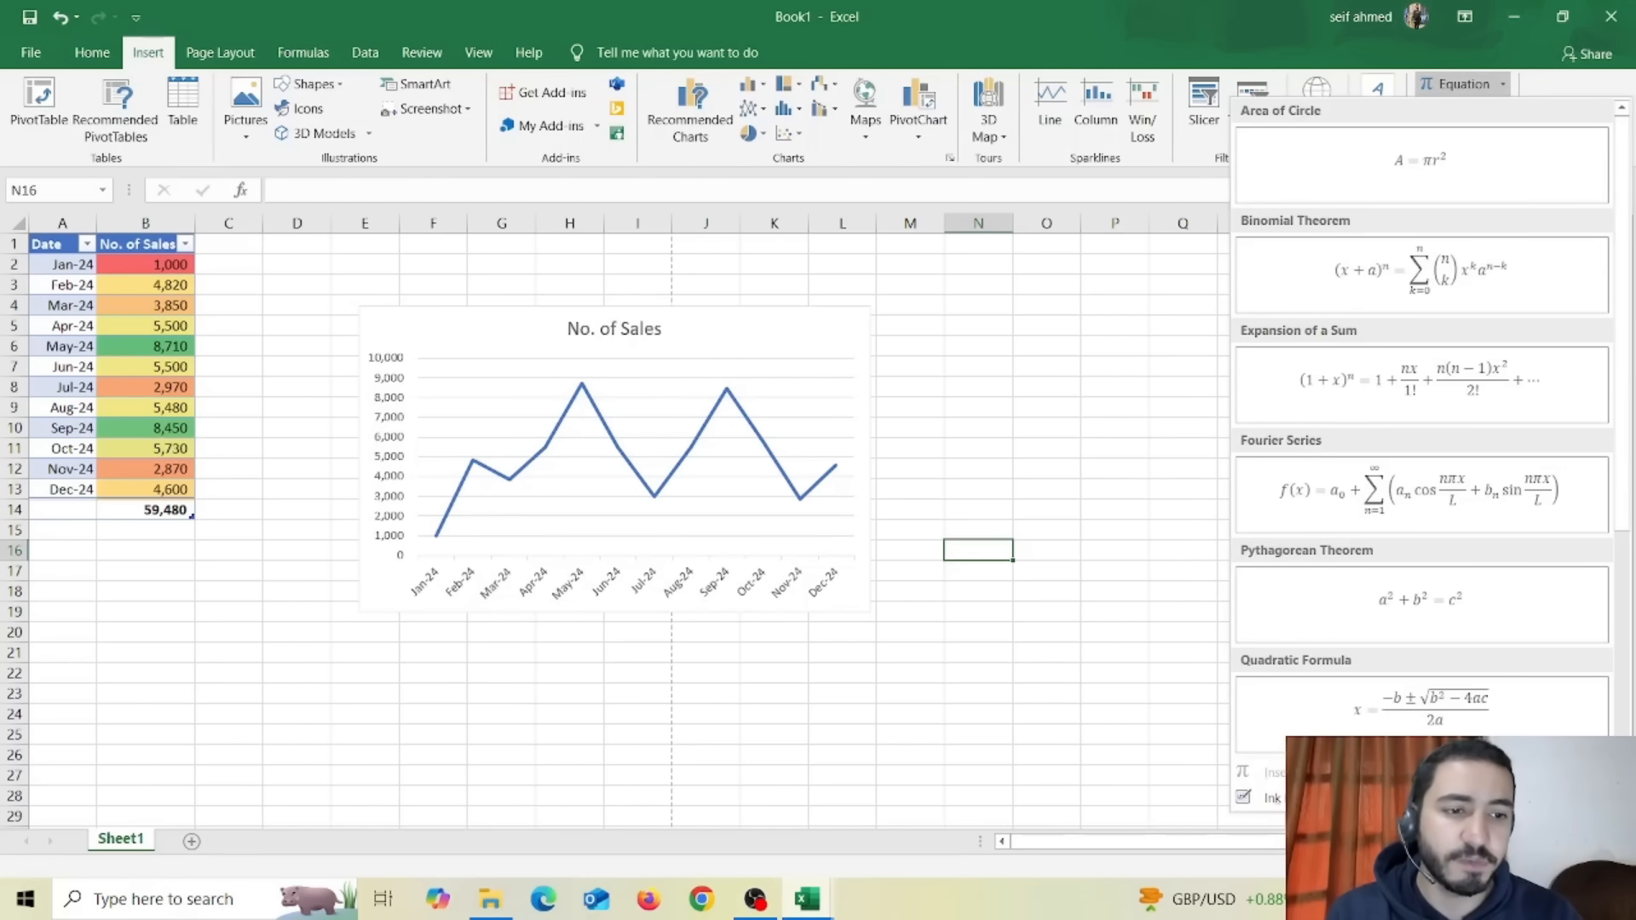
click(994, 361)
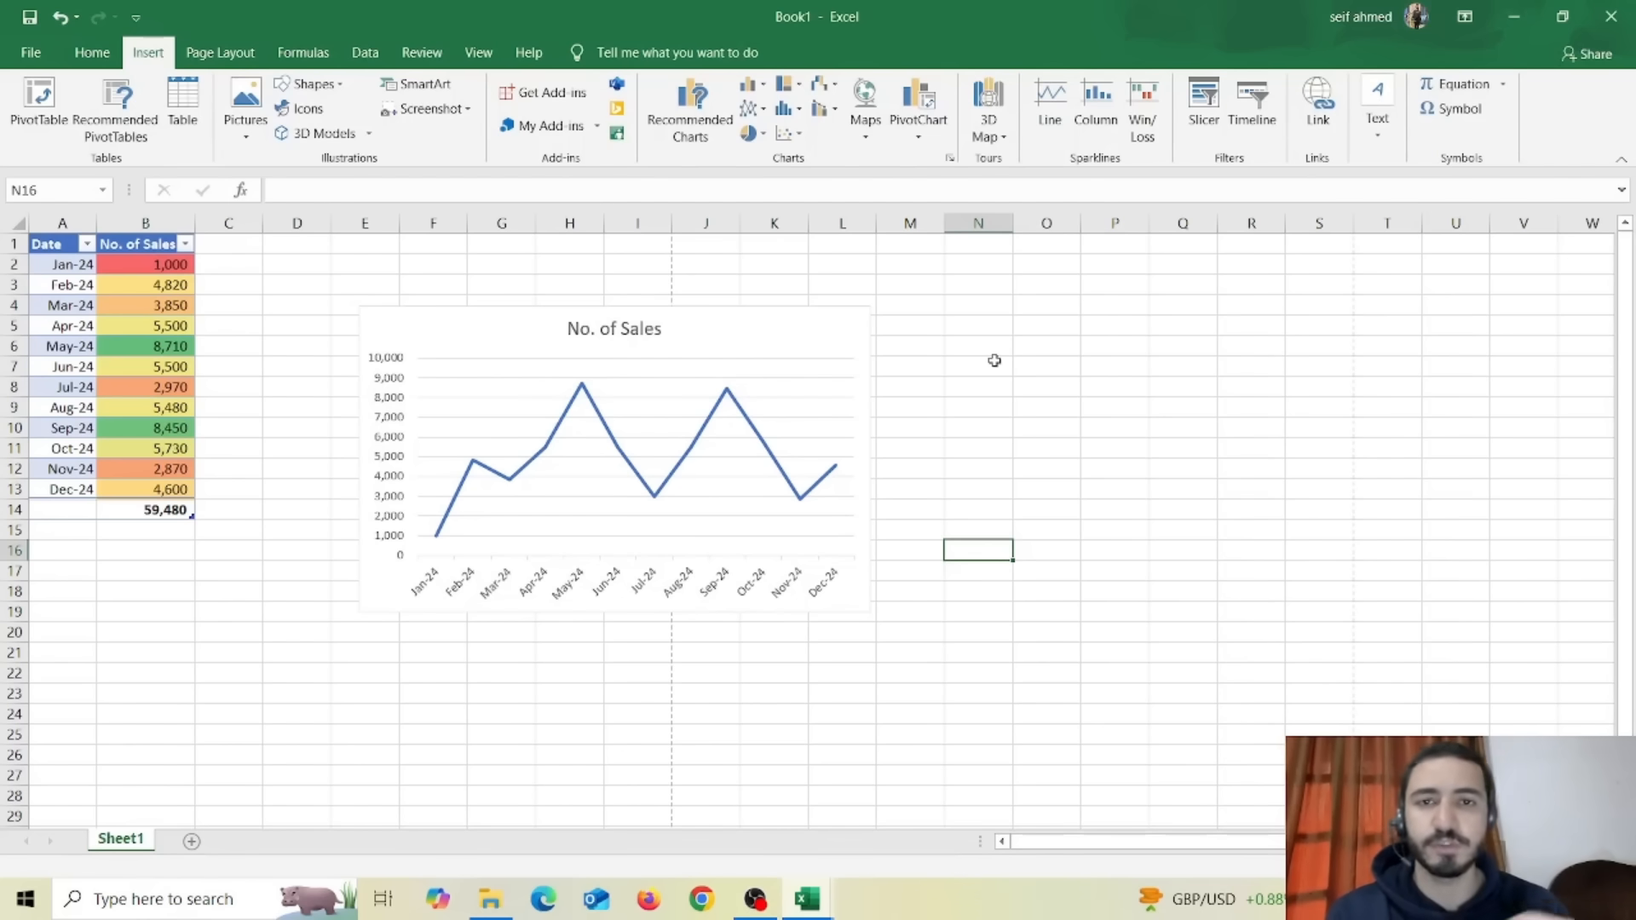
Step: Insert SUM(B2, B3, B4) into N16 via Insert Function, giving the first-quarter total 9,670
click(303, 52)
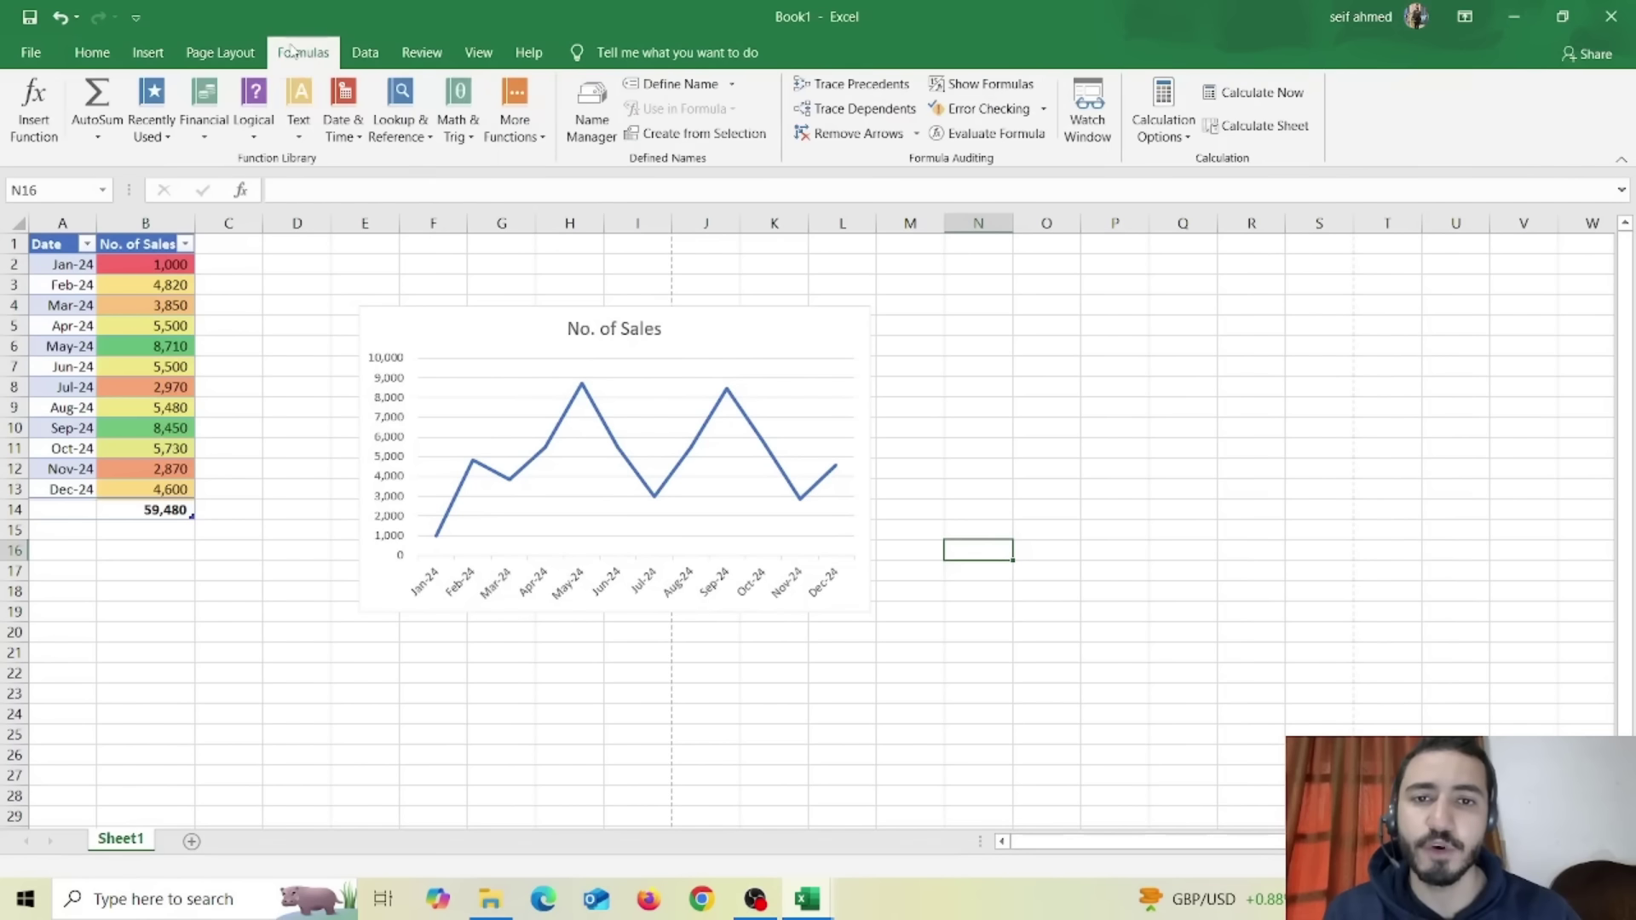
click(35, 121)
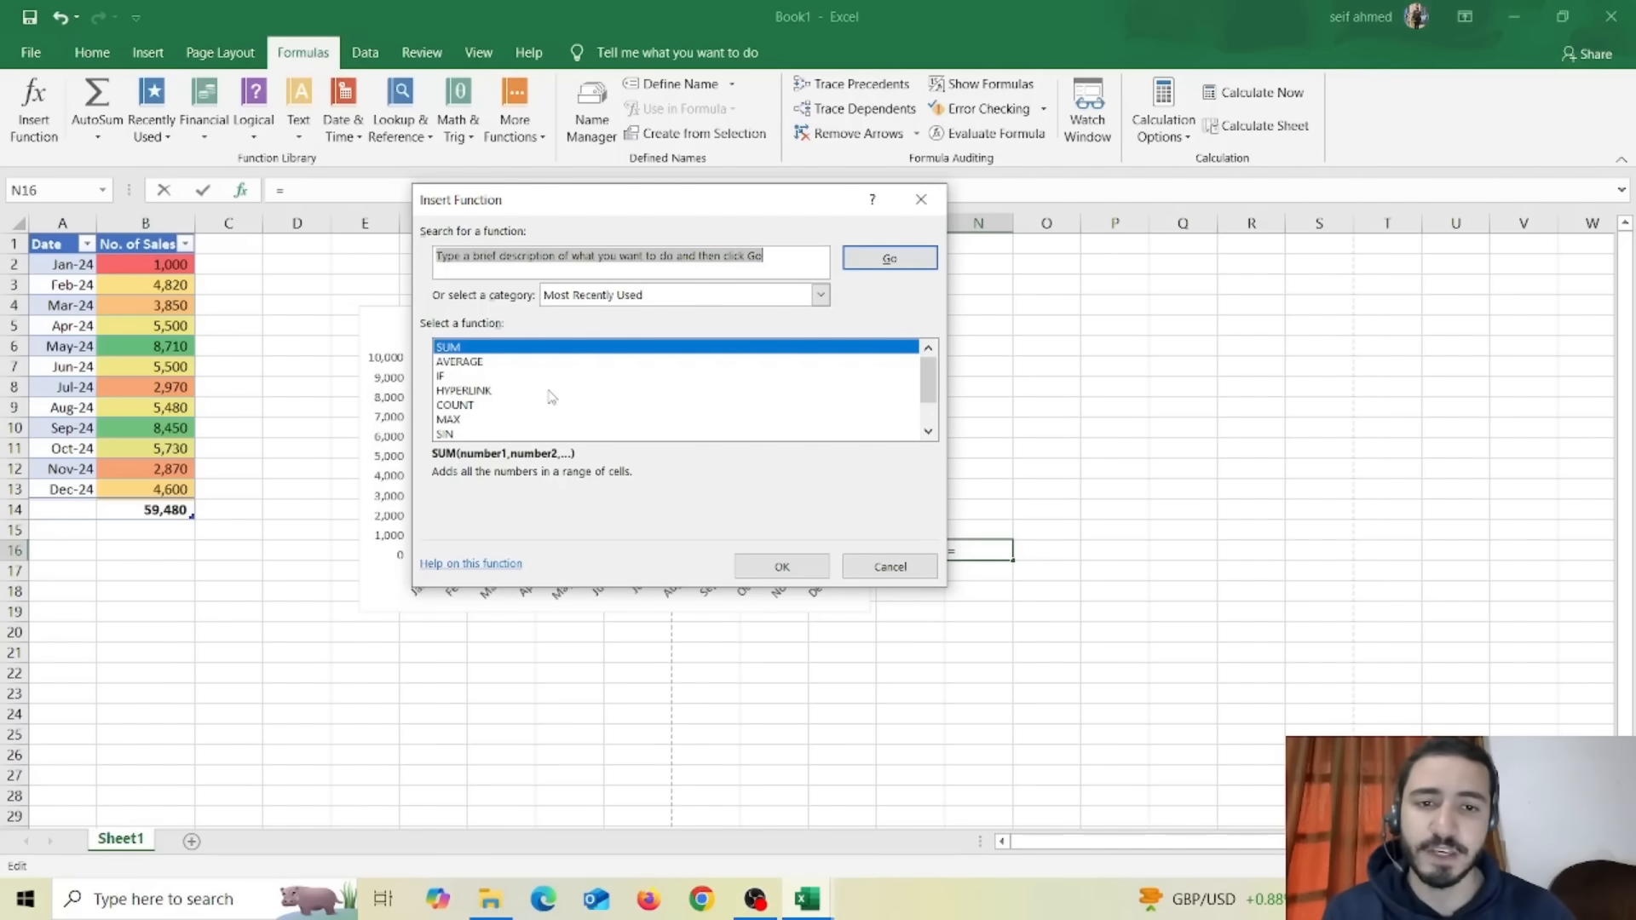
click(777, 569)
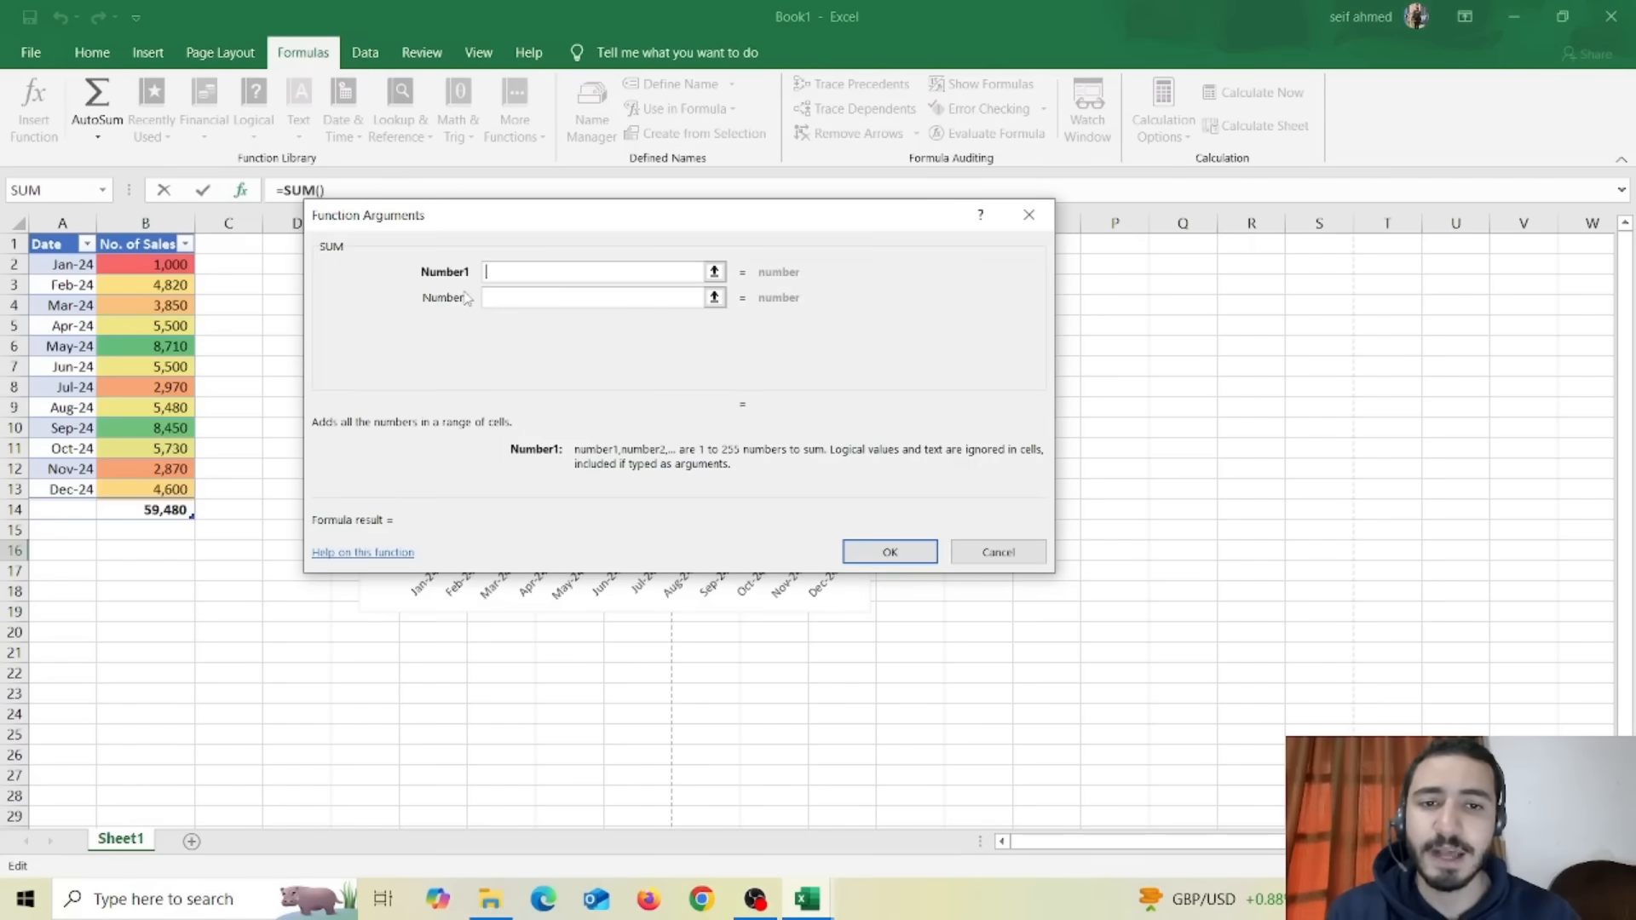
click(179, 265)
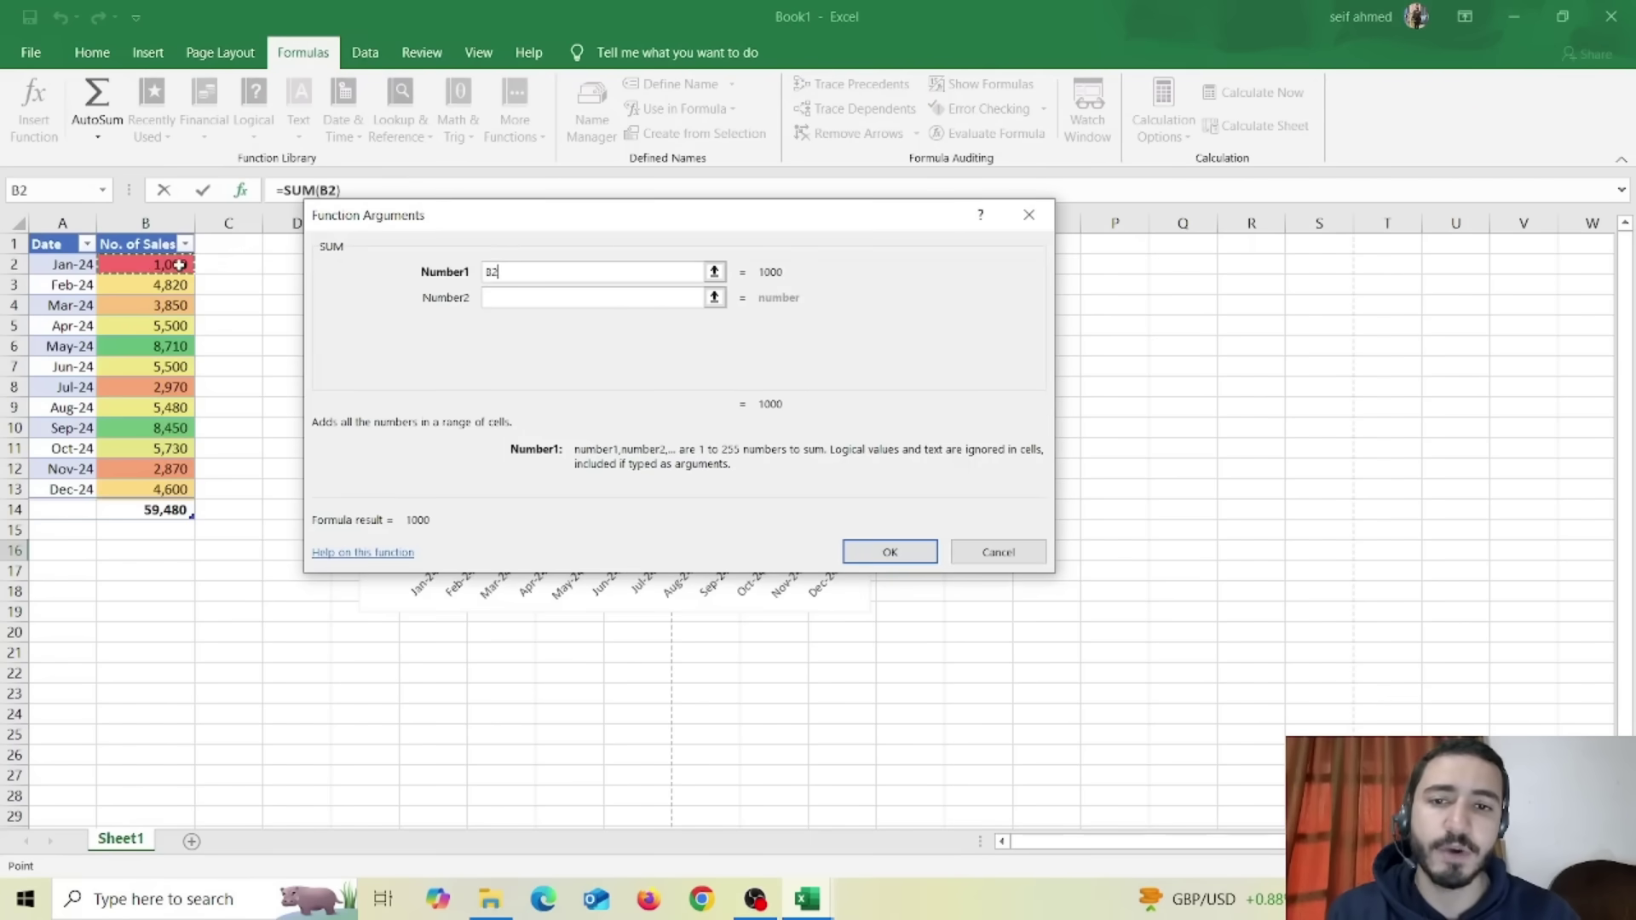
click(495, 296)
click(166, 285)
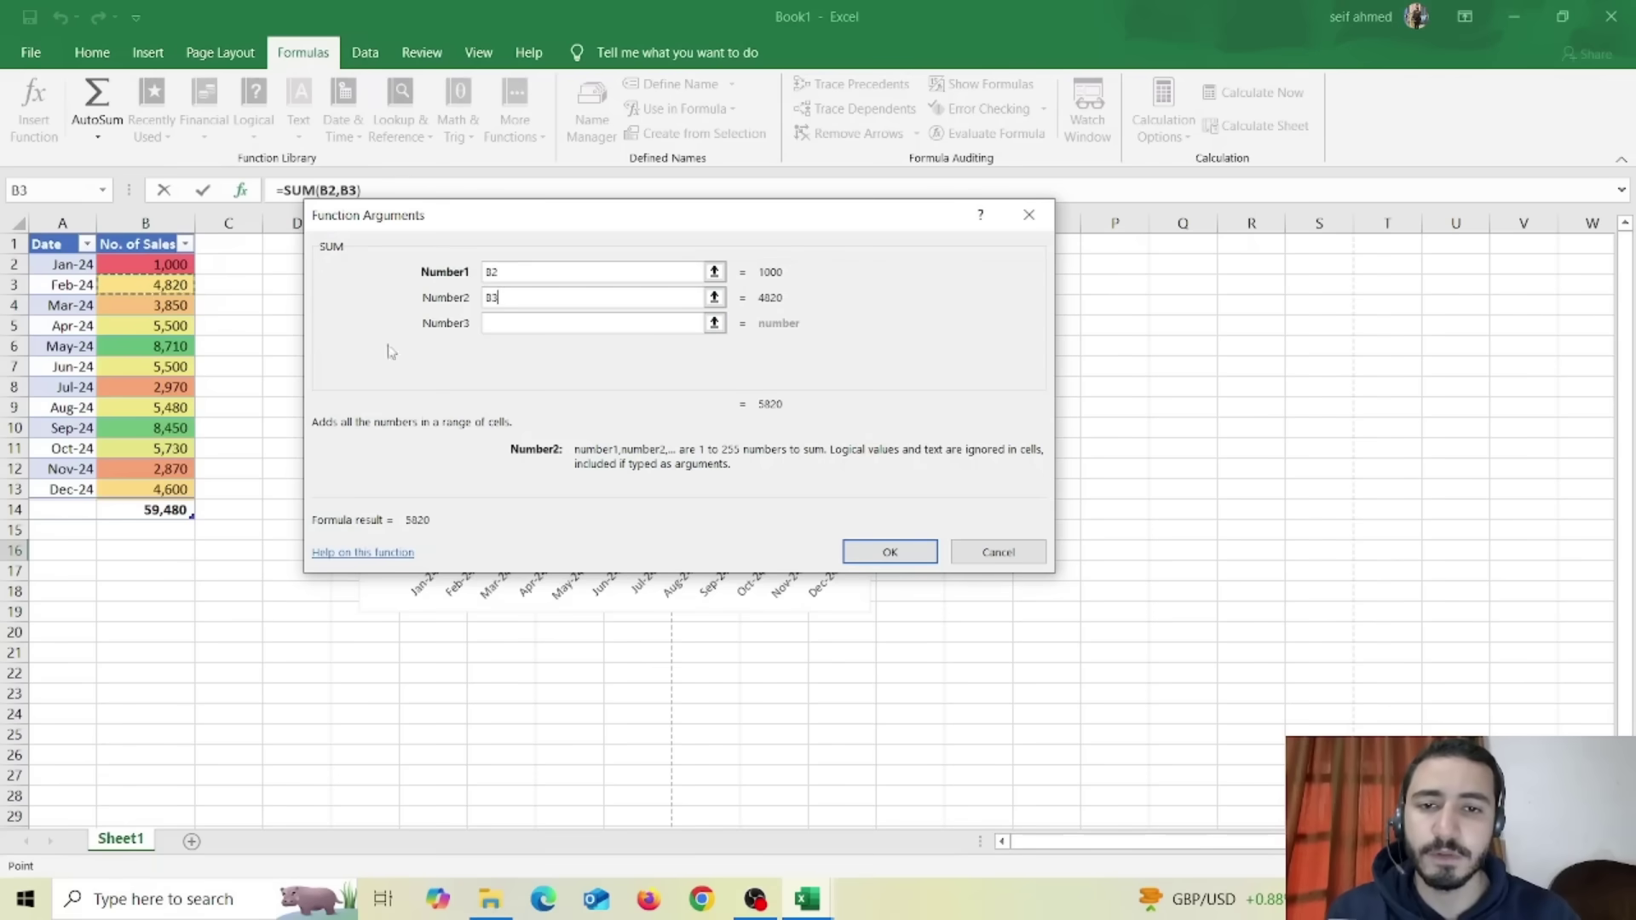
click(503, 324)
click(166, 308)
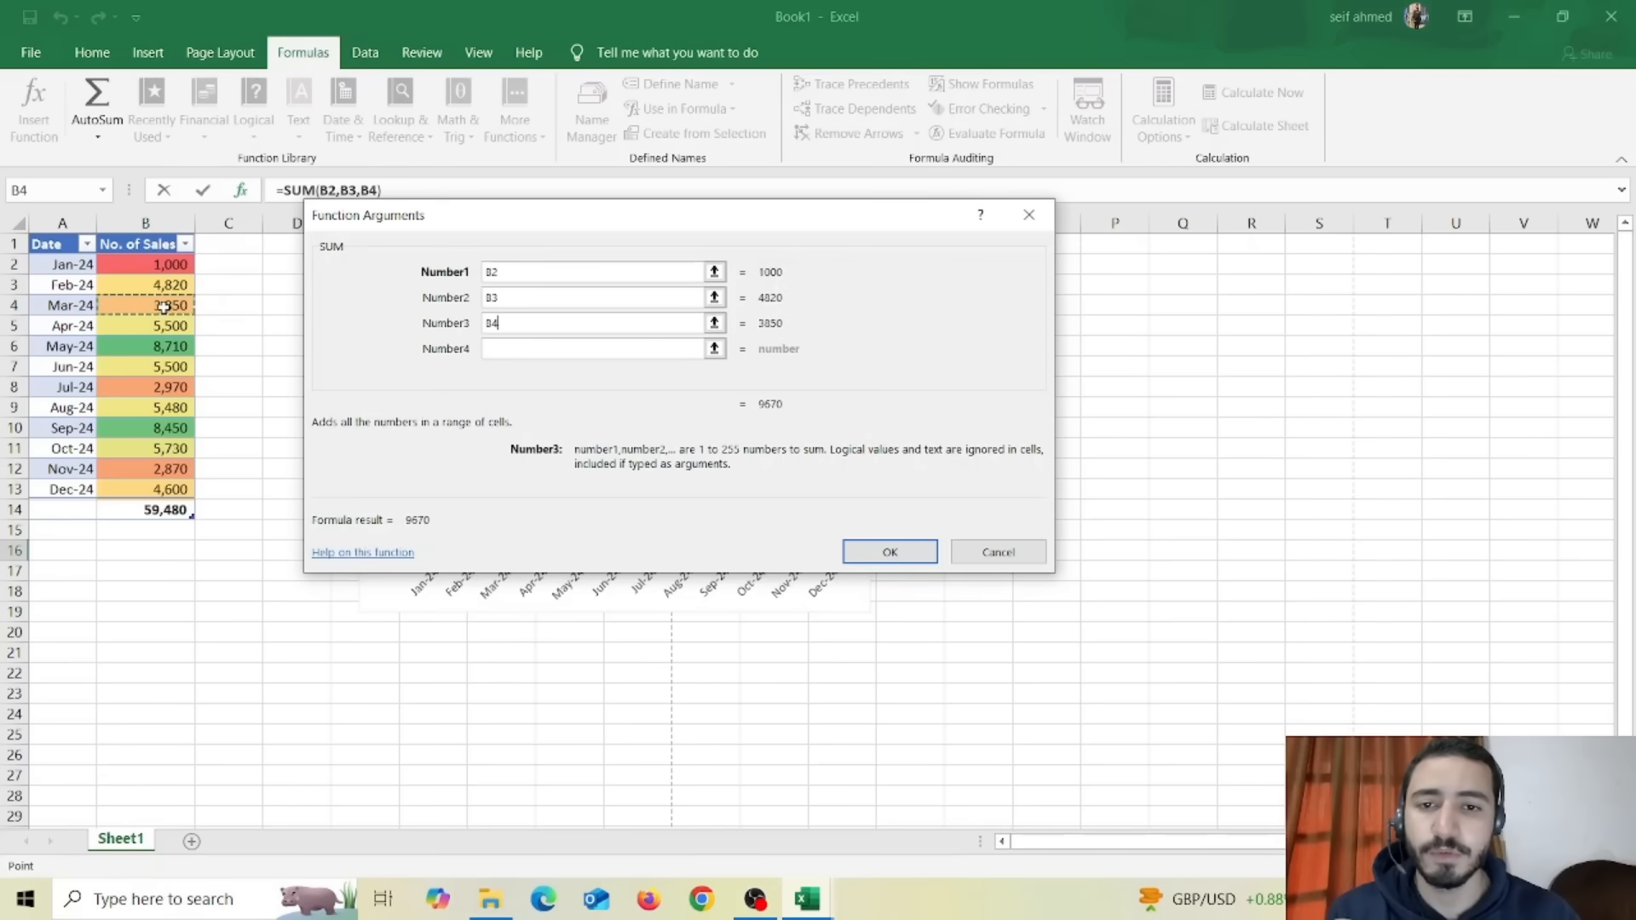
click(890, 552)
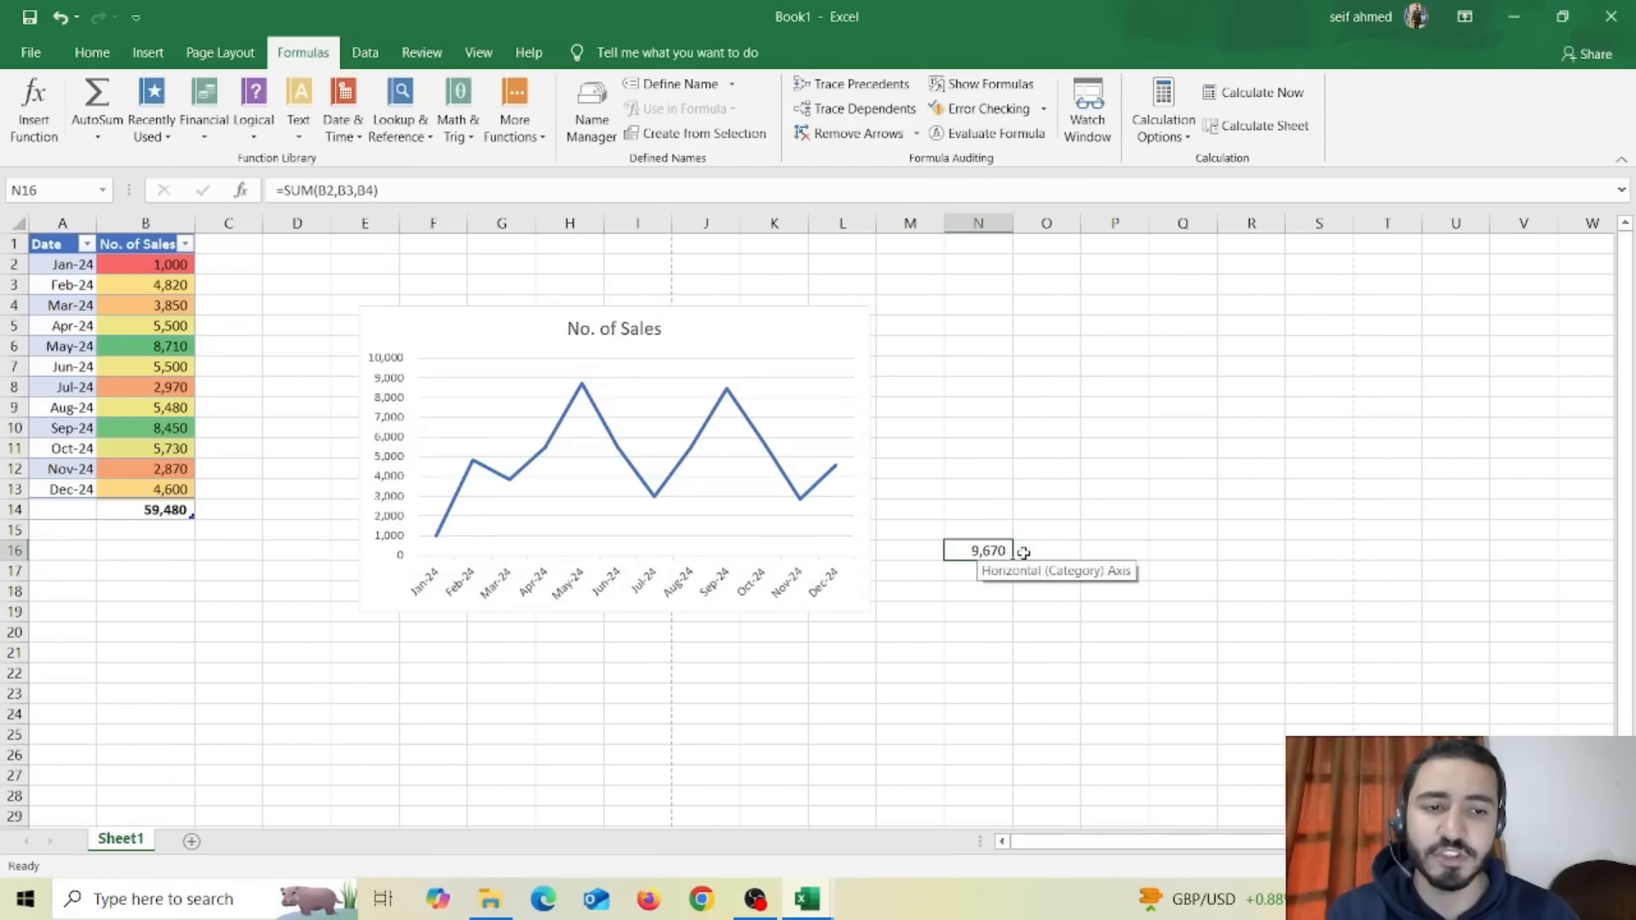
click(973, 569)
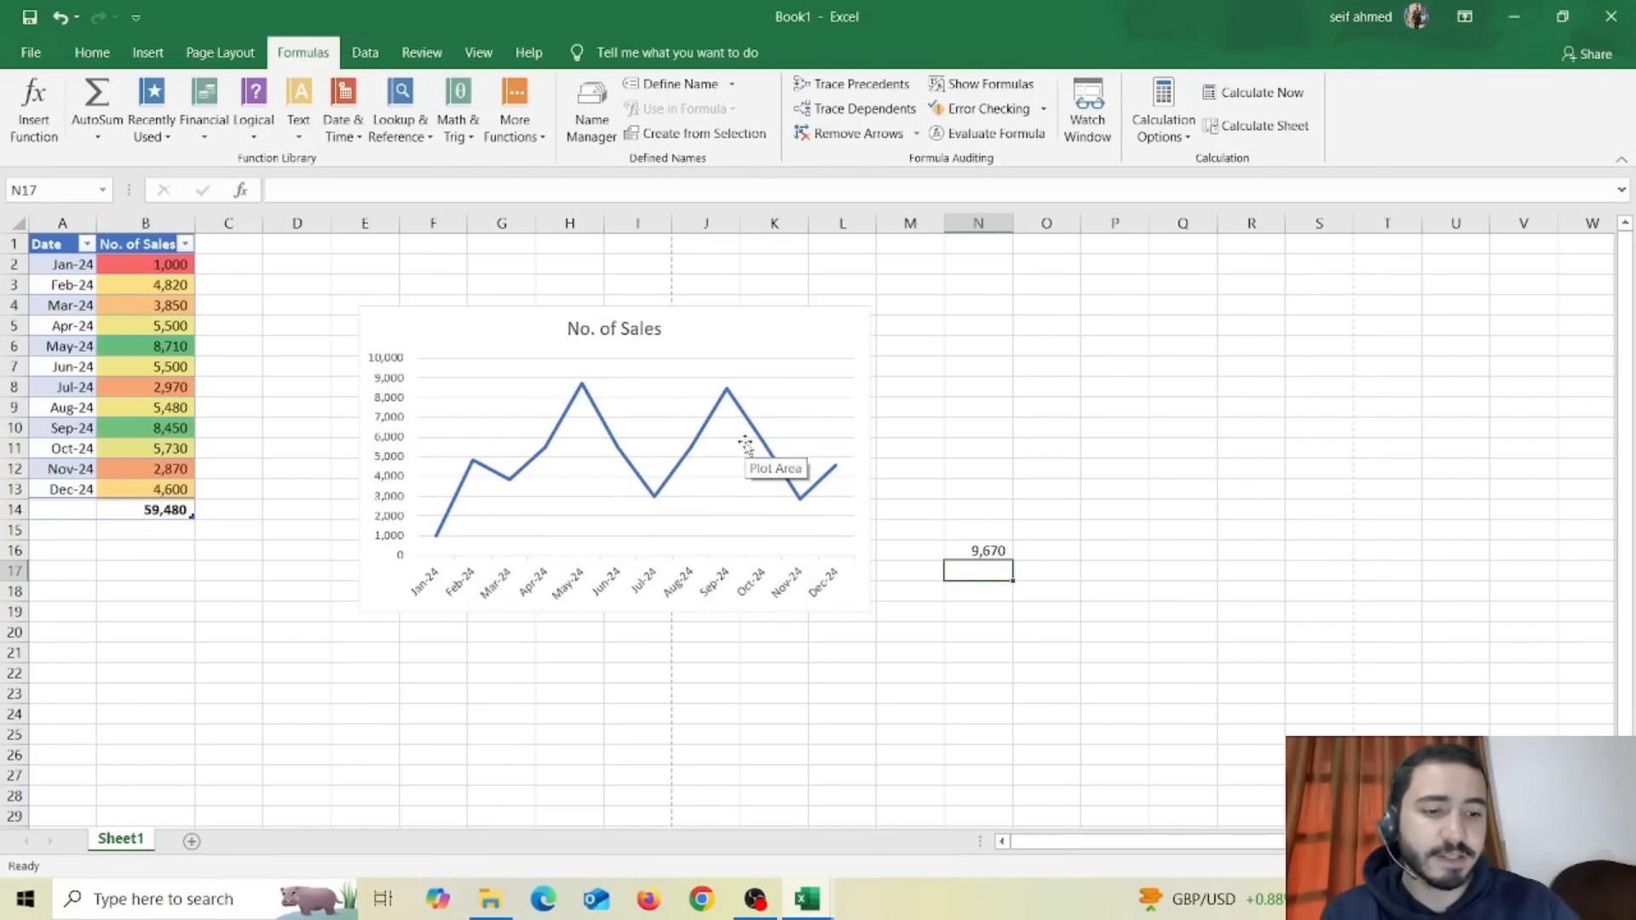
text(=)
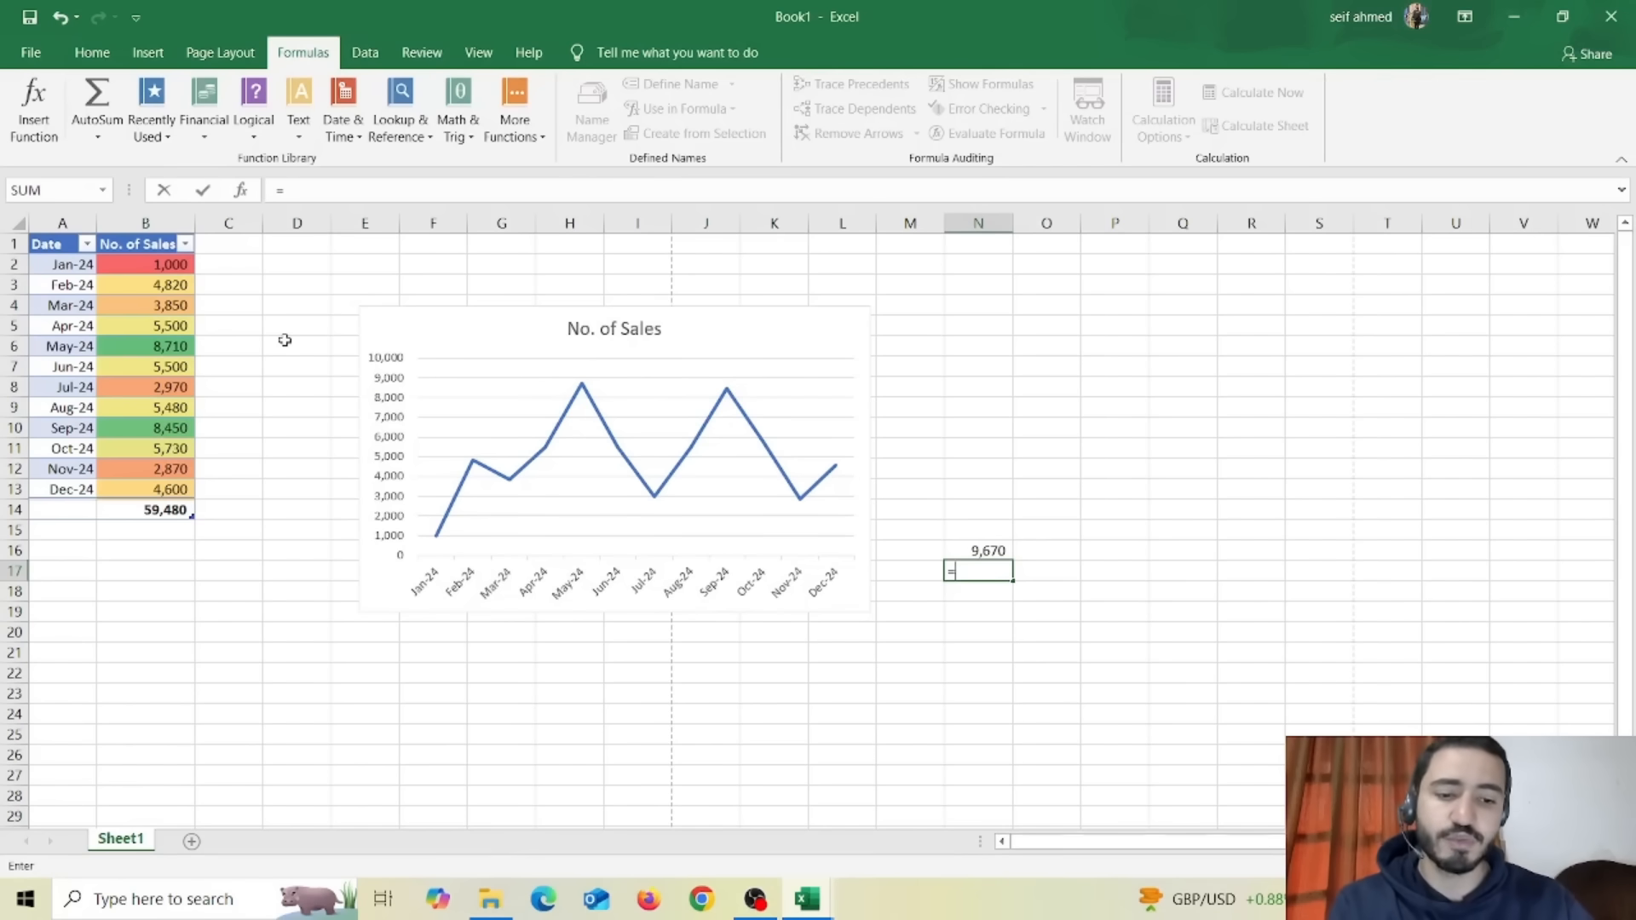
text(sum)
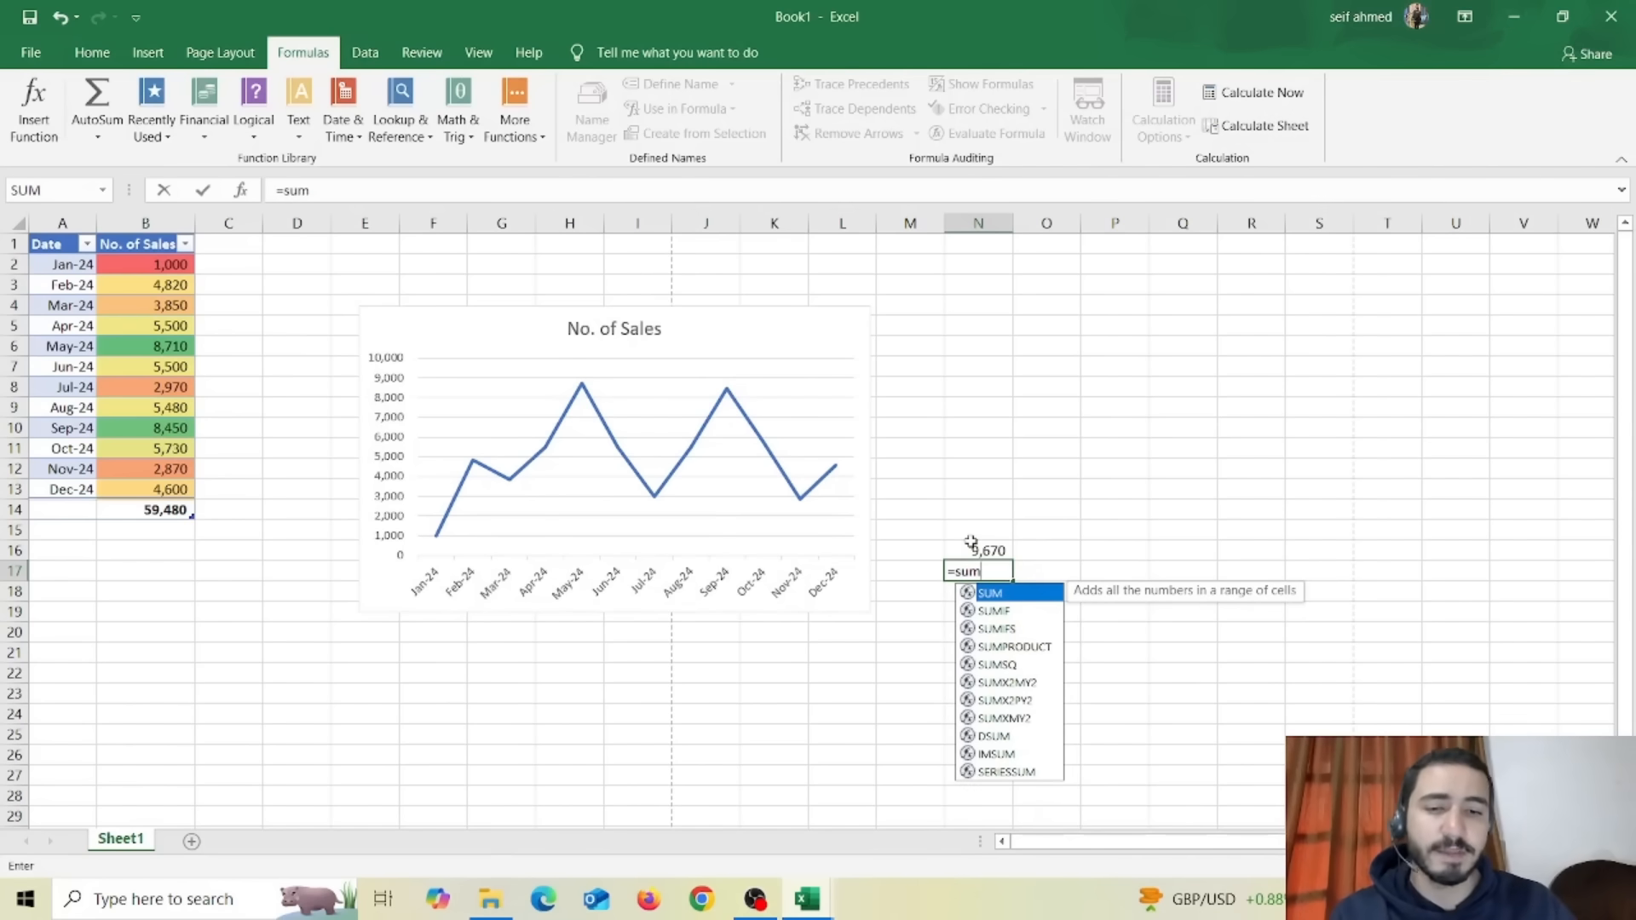
text(()
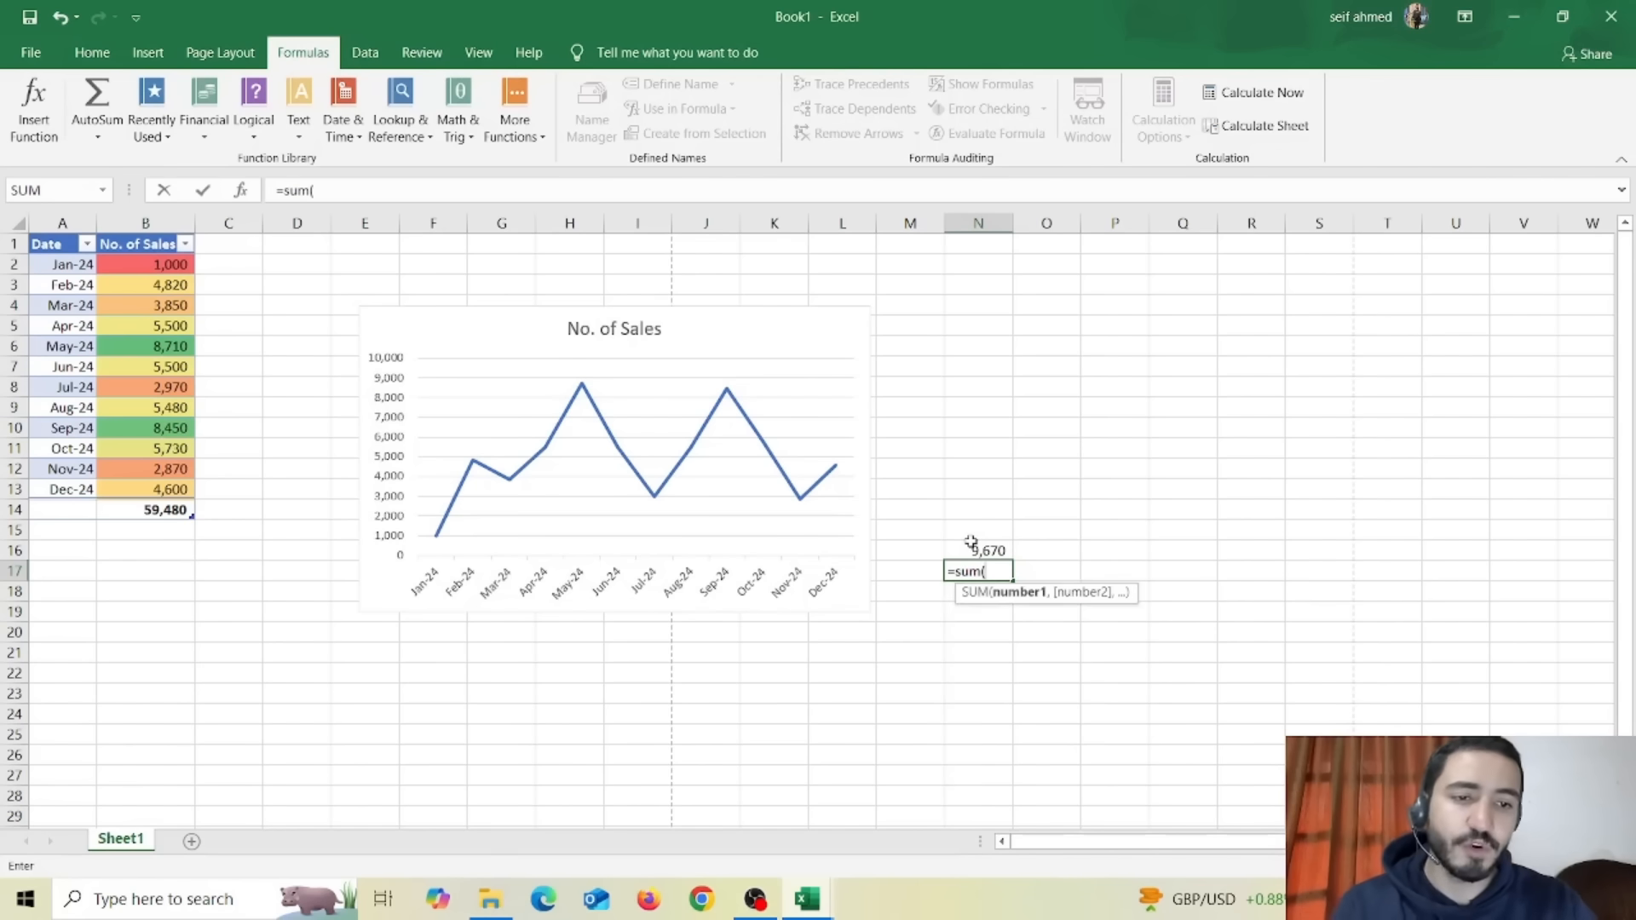
Step: Complete the typed =SUM formula in N17 over range B2:B4, also returning 9,670
drag(172, 265, 168, 321)
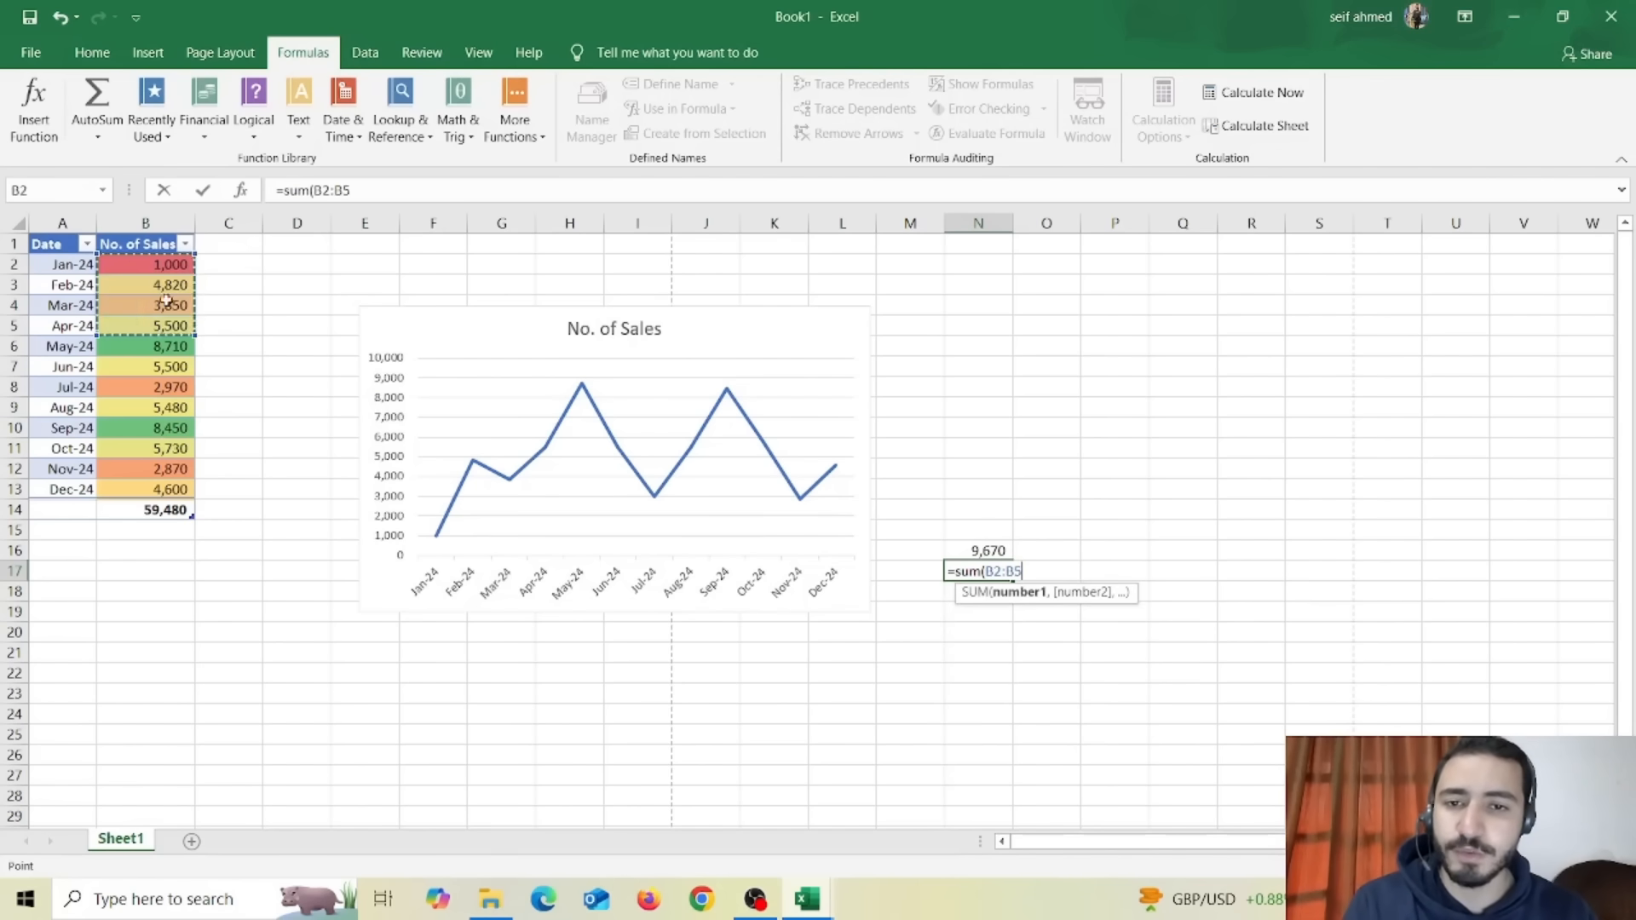
text(4)
drag(162, 266, 160, 307)
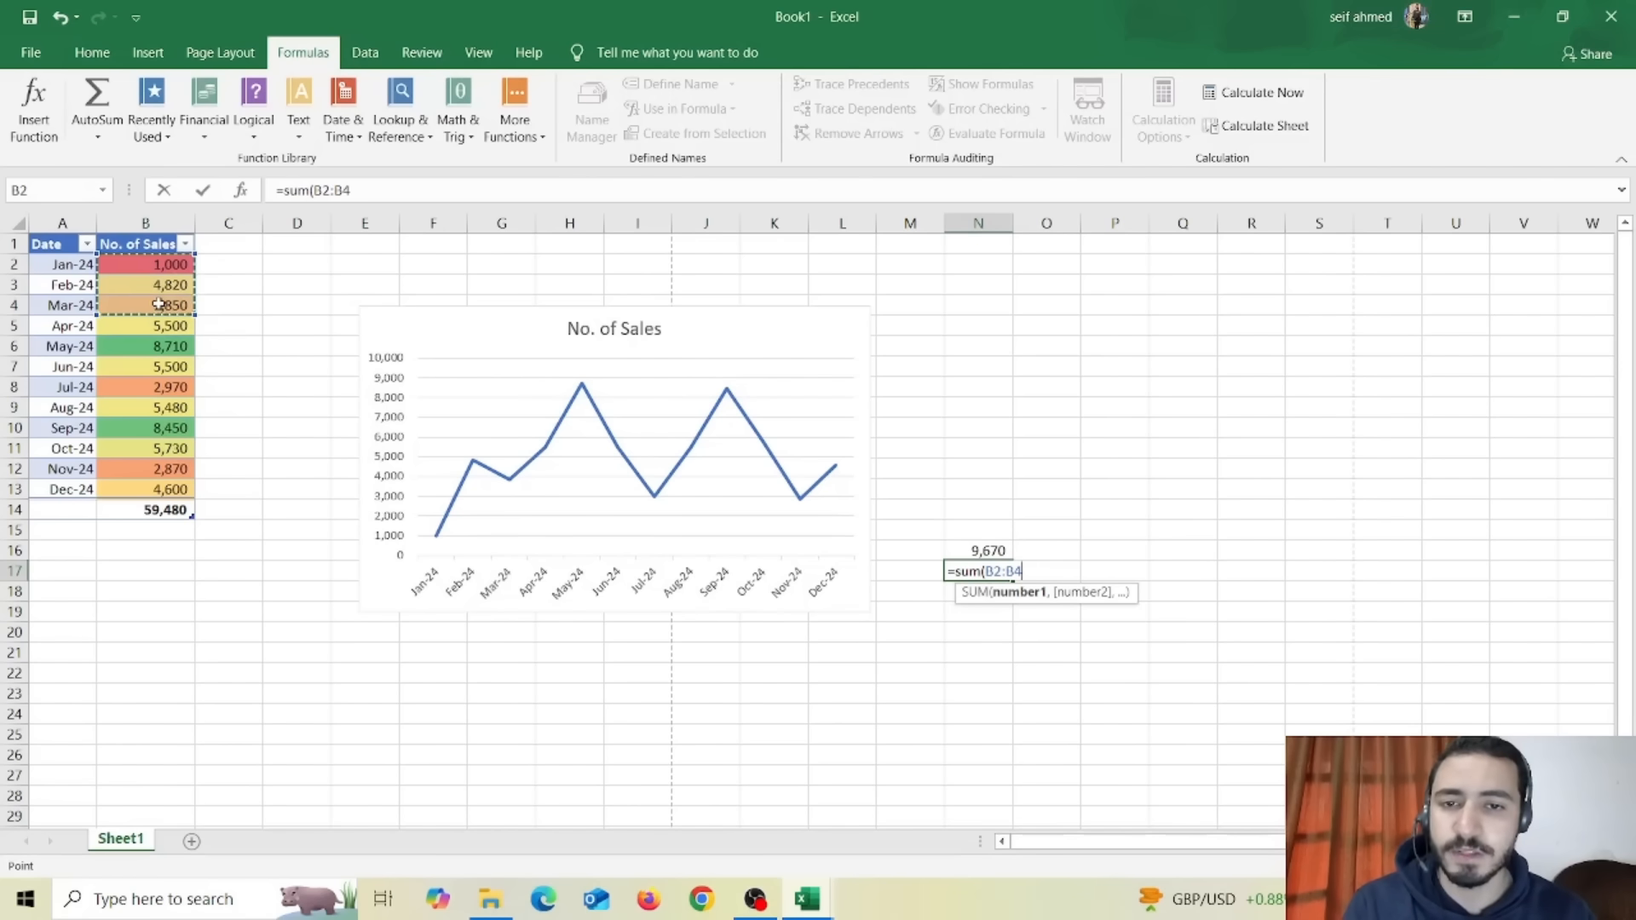
text())
key(Return)
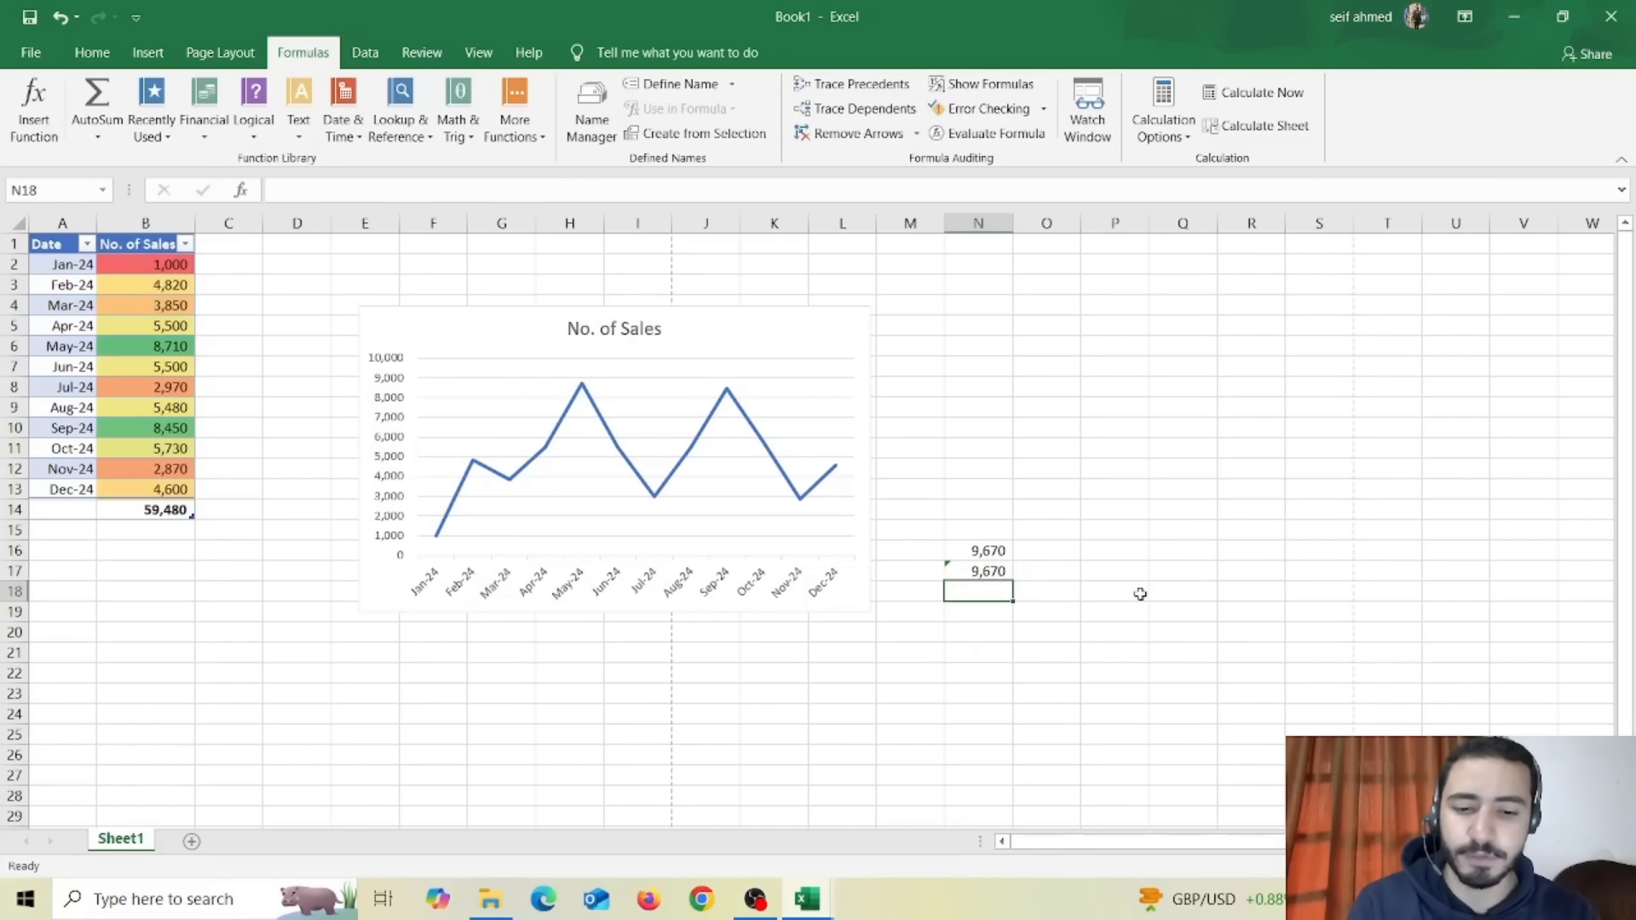
click(1116, 572)
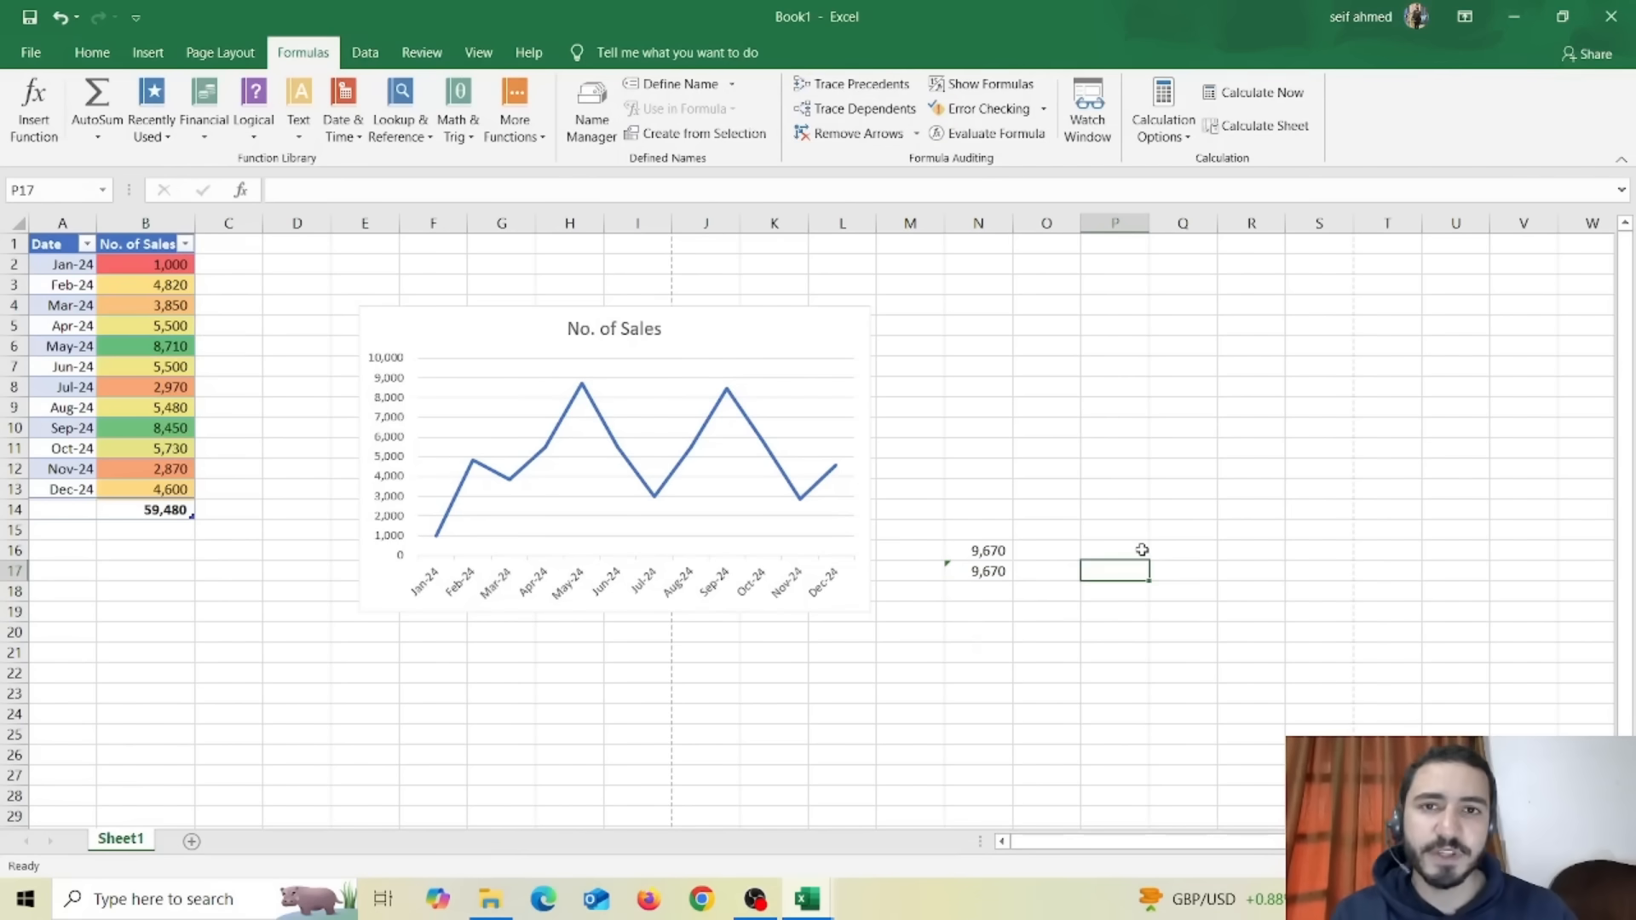
Step: Return to the Home ribbon commands, leaving the finished sheet unchanged
click(92, 53)
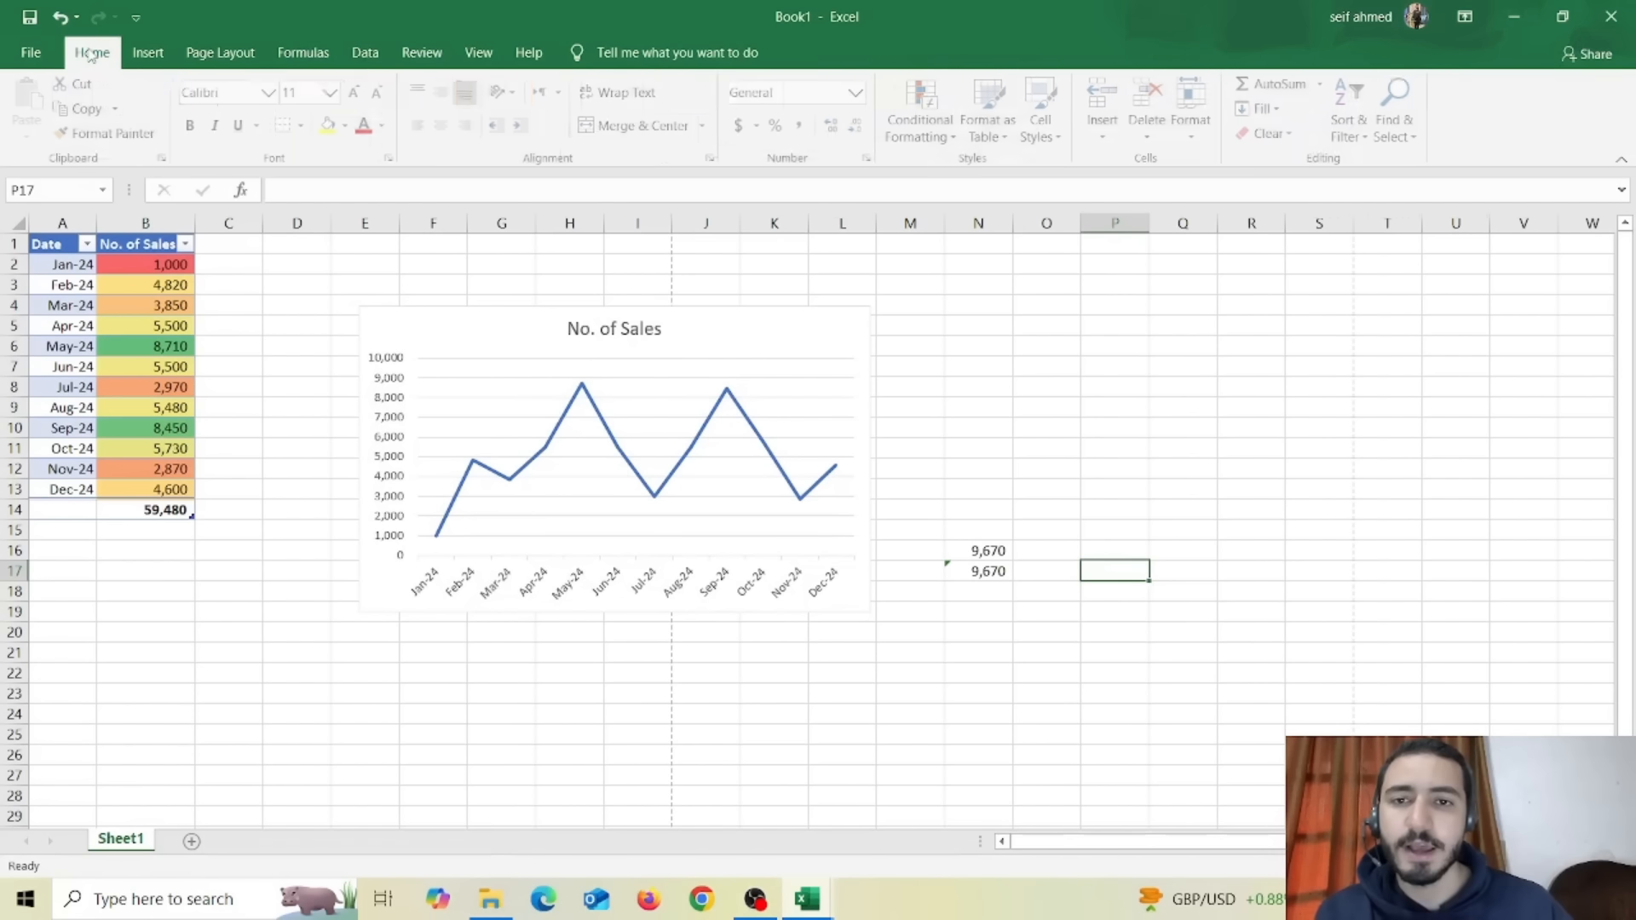